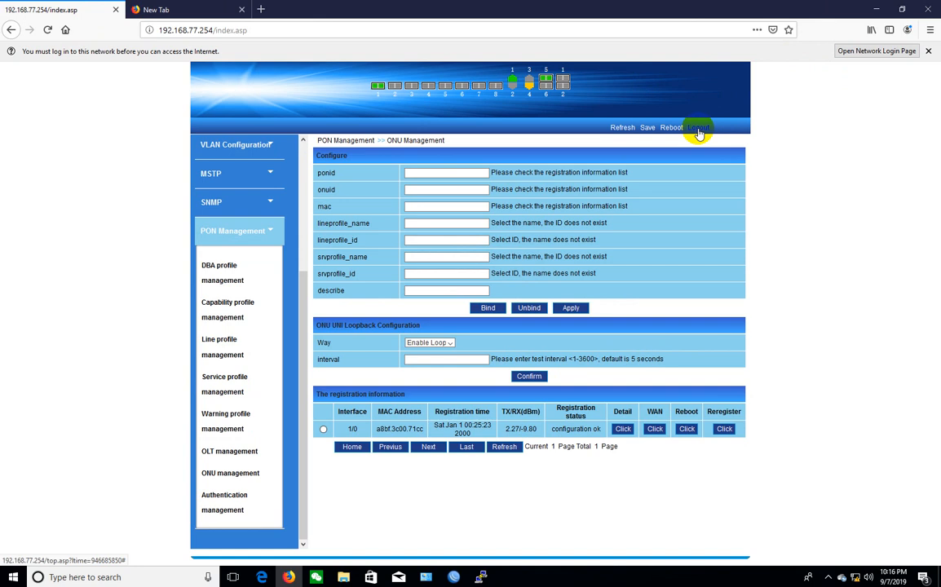
# Step: Log out of the OLT web interface, close its tab and enter the address 192.168.77.254/ in the remaining tab
pyautogui.click(698, 129)
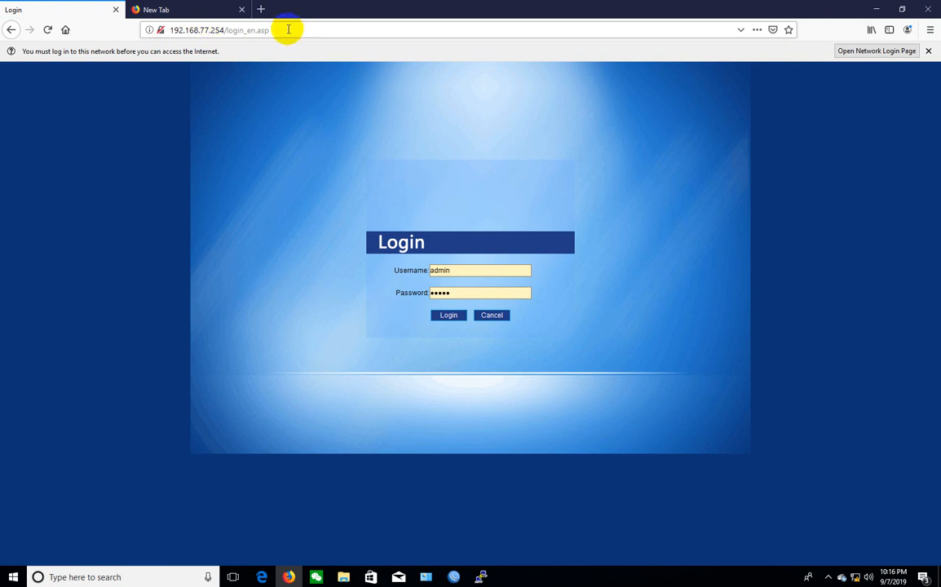
pyautogui.click(114, 9)
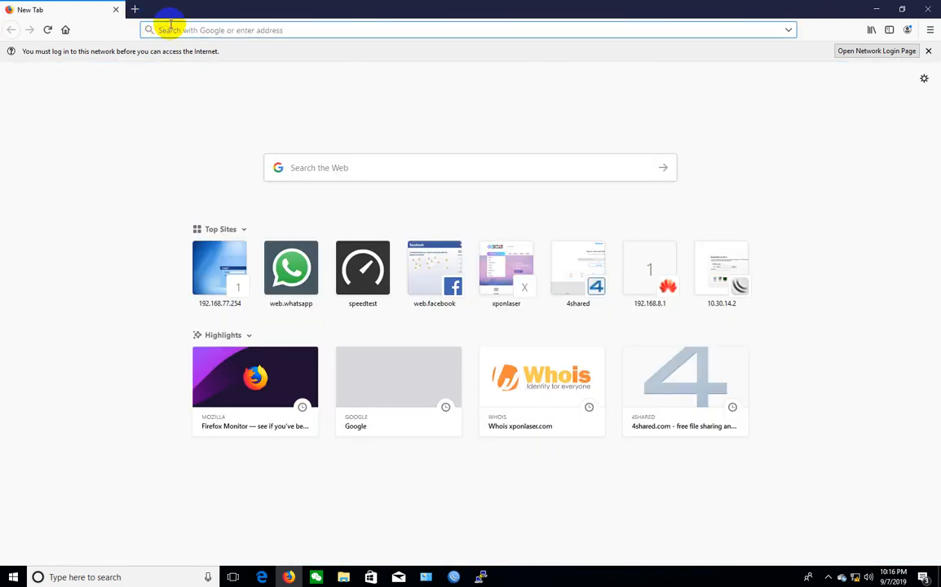
pyautogui.write('192.168.77.254/')
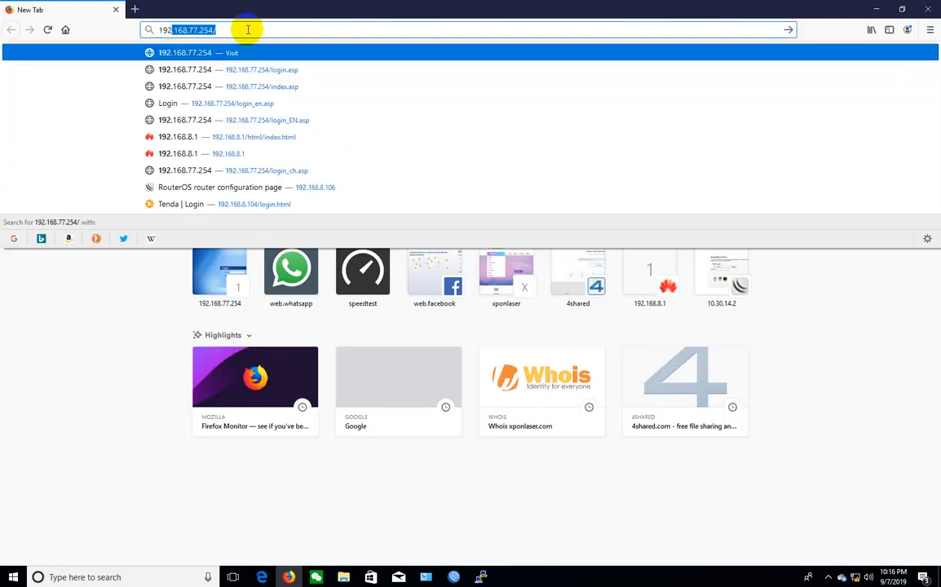
pyautogui.click(236, 30)
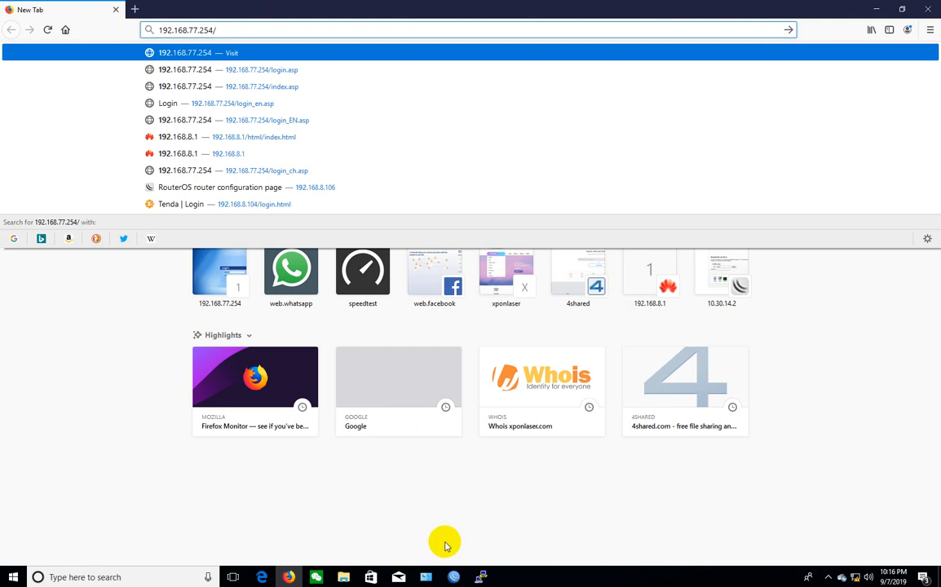
# Step: Review the IP address and subnet mask in the OLT network adapter's IPv4 properties
pyautogui.click(425, 577)
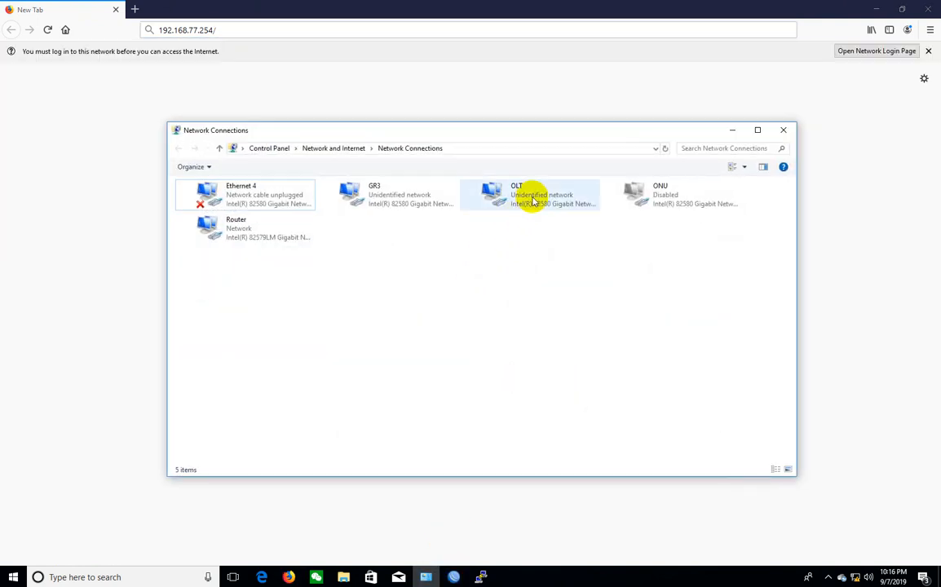
pyautogui.click(515, 202)
pyautogui.rightClick(515, 202)
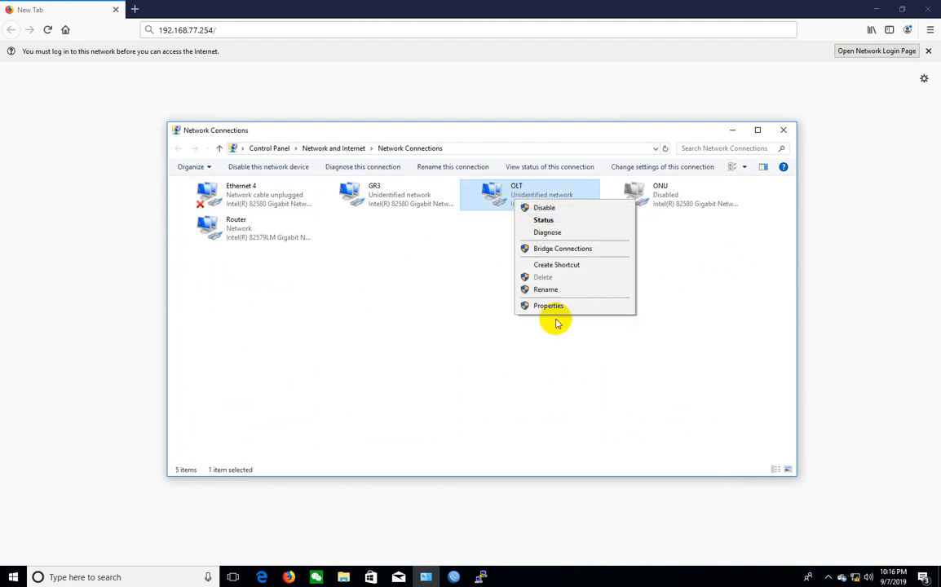
pyautogui.click(551, 306)
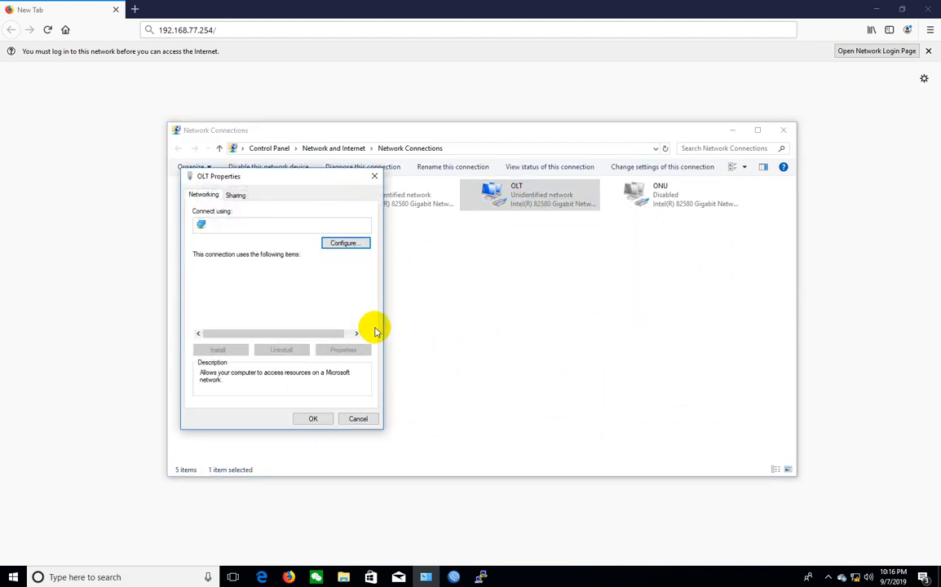
pyautogui.click(280, 294)
pyautogui.click(326, 347)
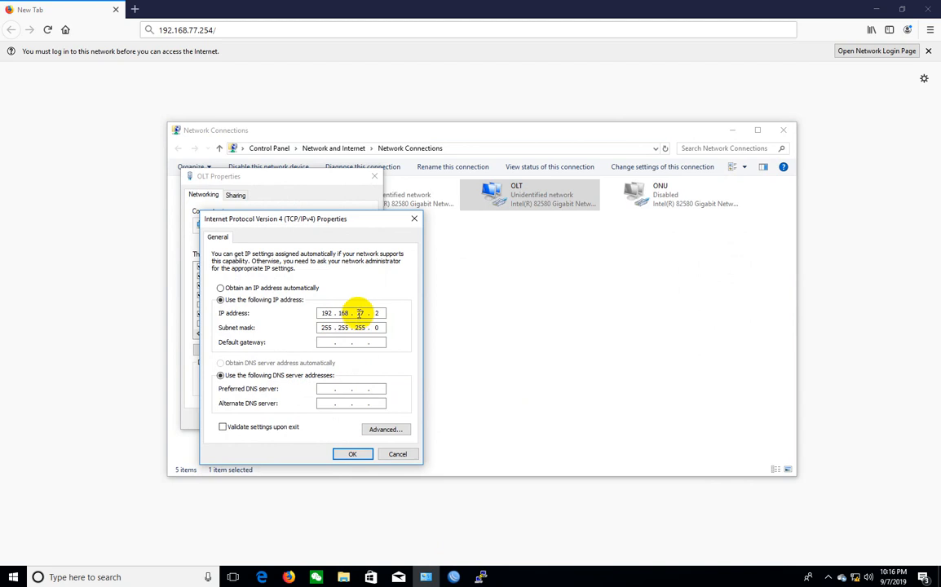
pyautogui.doubleClick(360, 313)
pyautogui.click(375, 312)
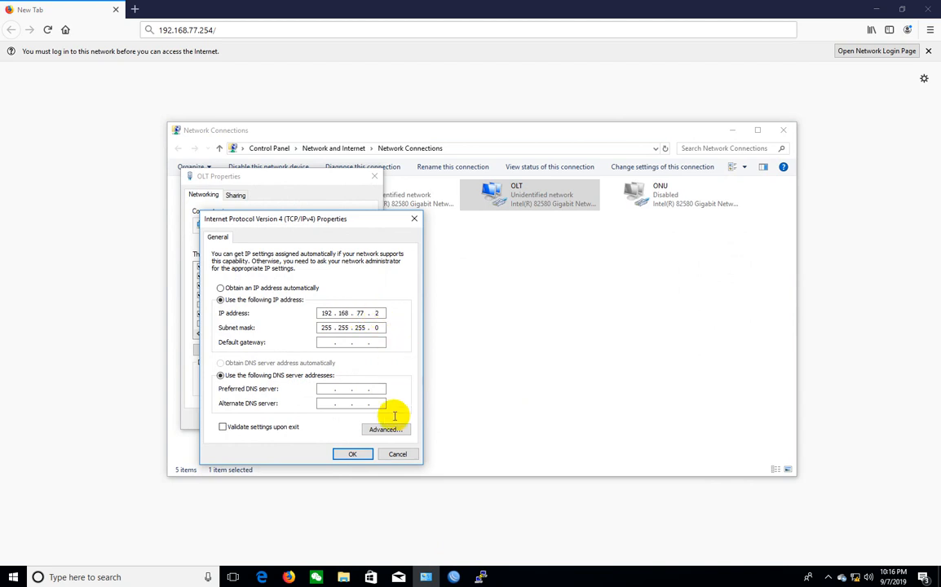
pyautogui.click(352, 455)
pyautogui.click(311, 417)
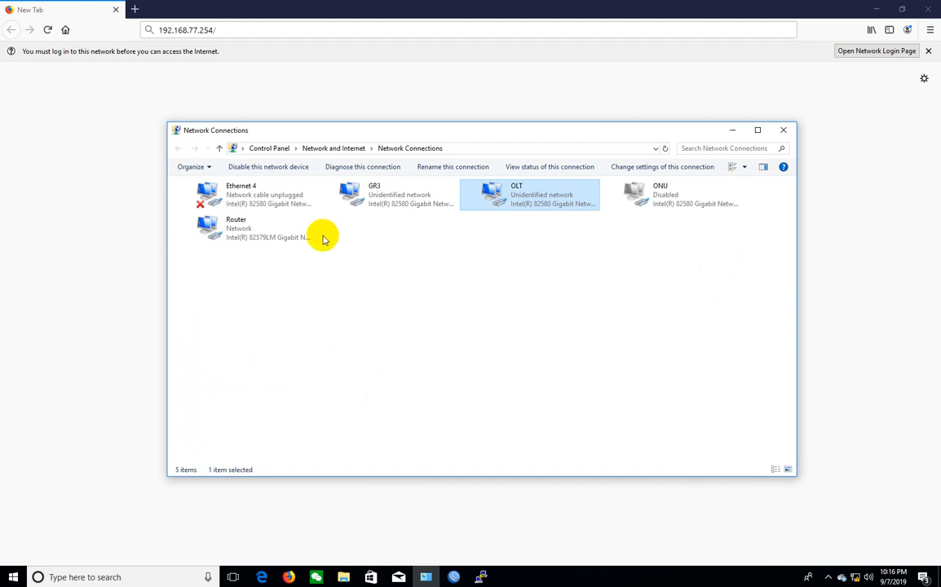
# Step: Load the OLT login page at 192.168.77.254 and log in with the prefilled credentials
pyautogui.click(242, 30)
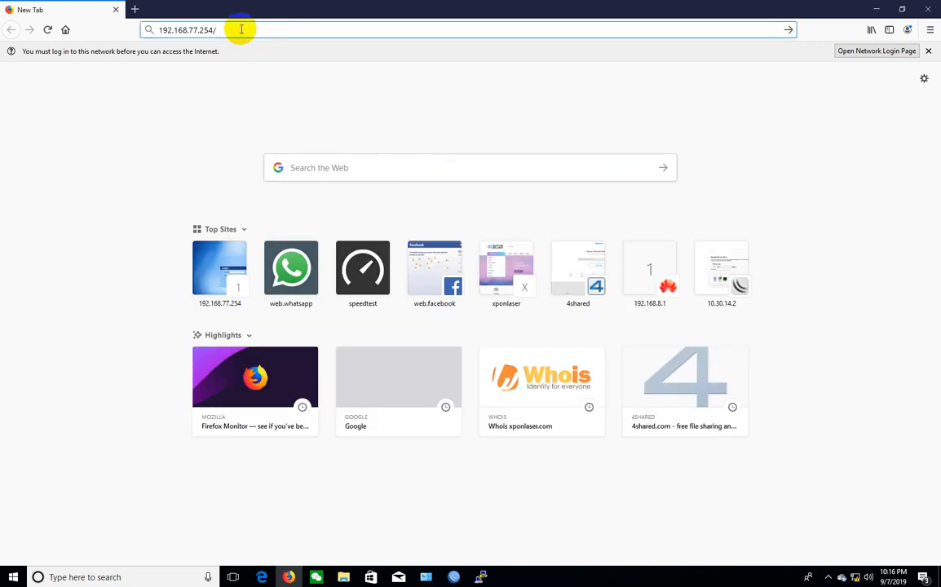
pyautogui.press('Return')
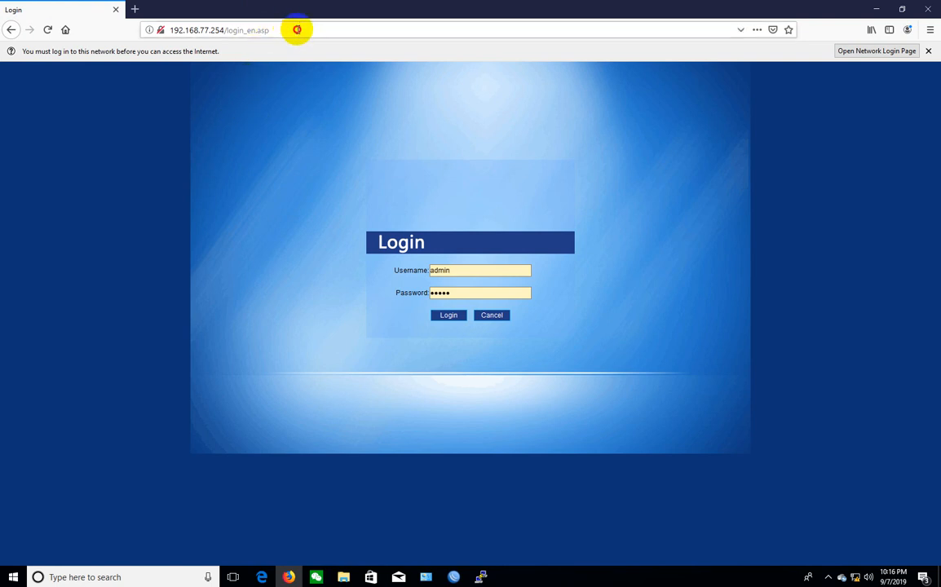
pyautogui.click(297, 29)
pyautogui.click(297, 29)
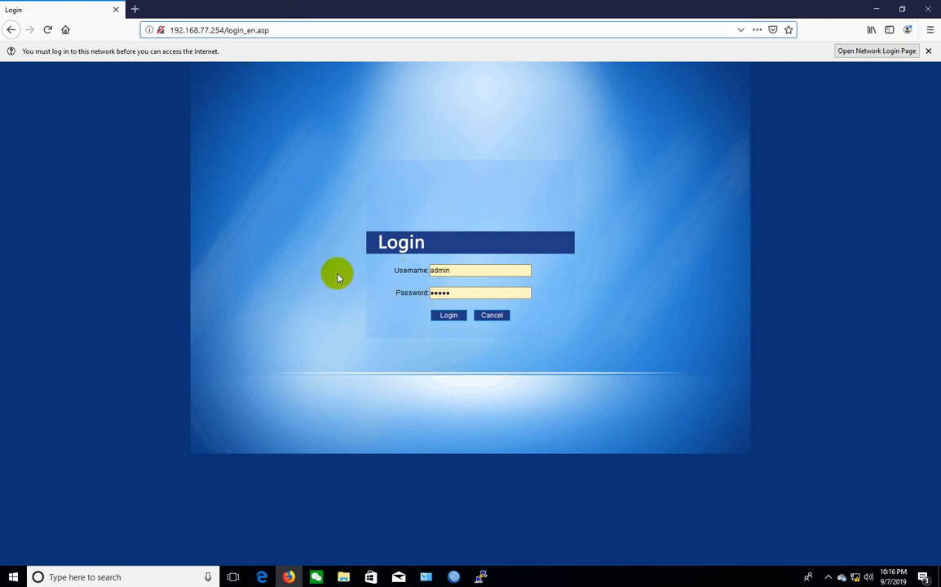
pyautogui.click(444, 270)
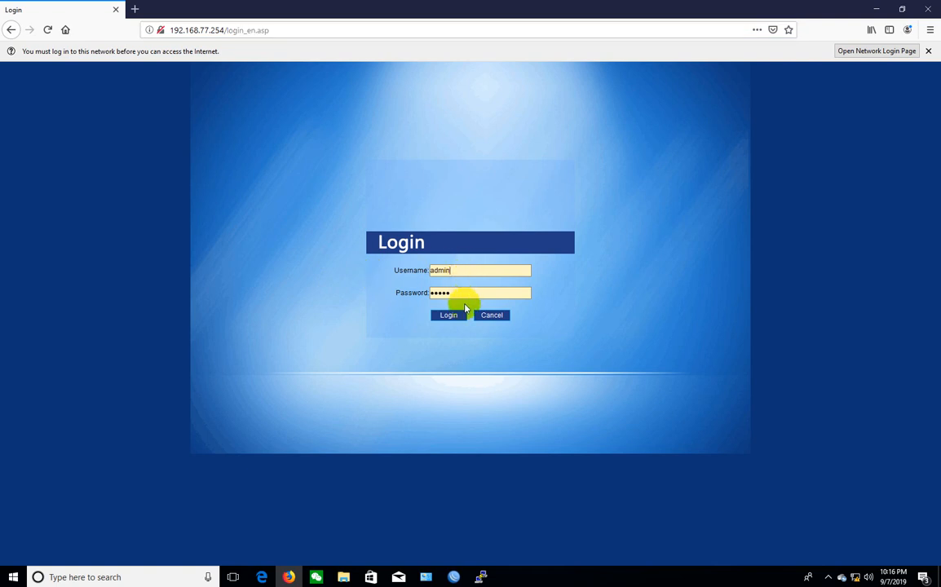
pyautogui.click(442, 317)
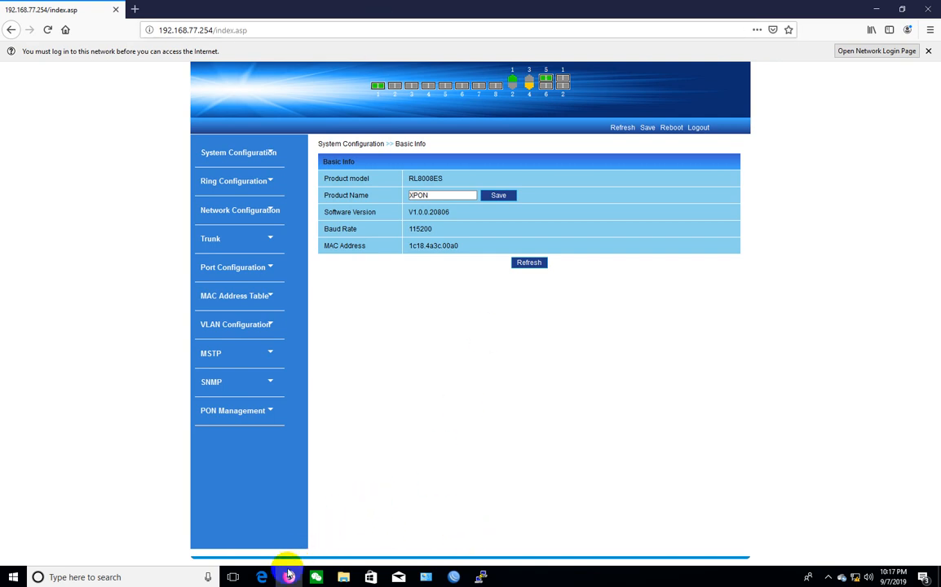
# Step: Switch to the COM4 PuTTY console and quit the paged running-configuration output
pyautogui.moveTo(289, 576)
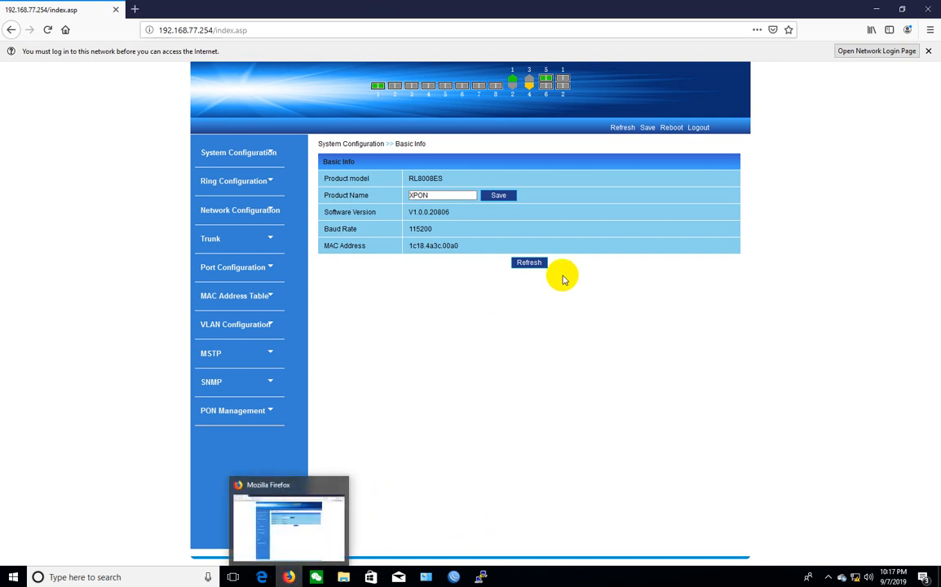
pyautogui.click(290, 577)
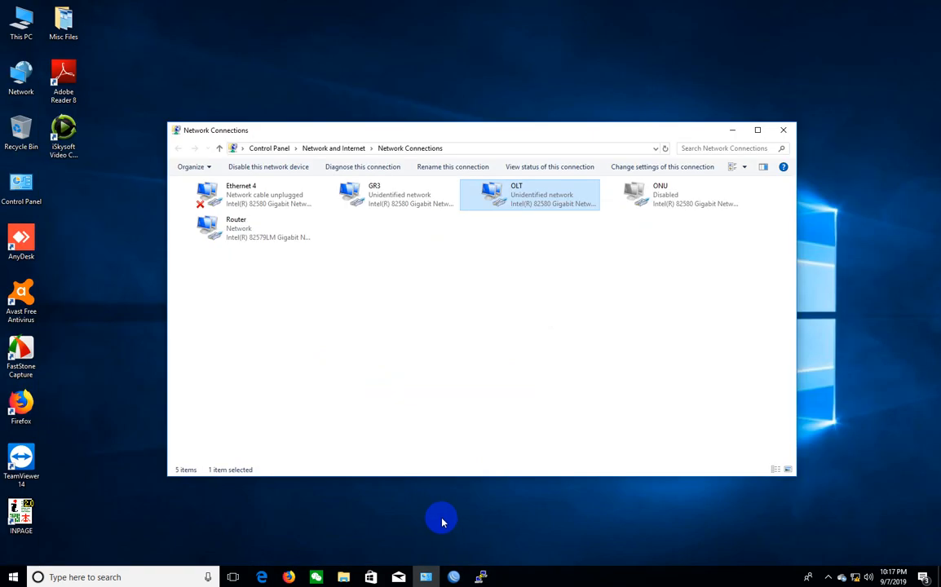
pyautogui.click(481, 577)
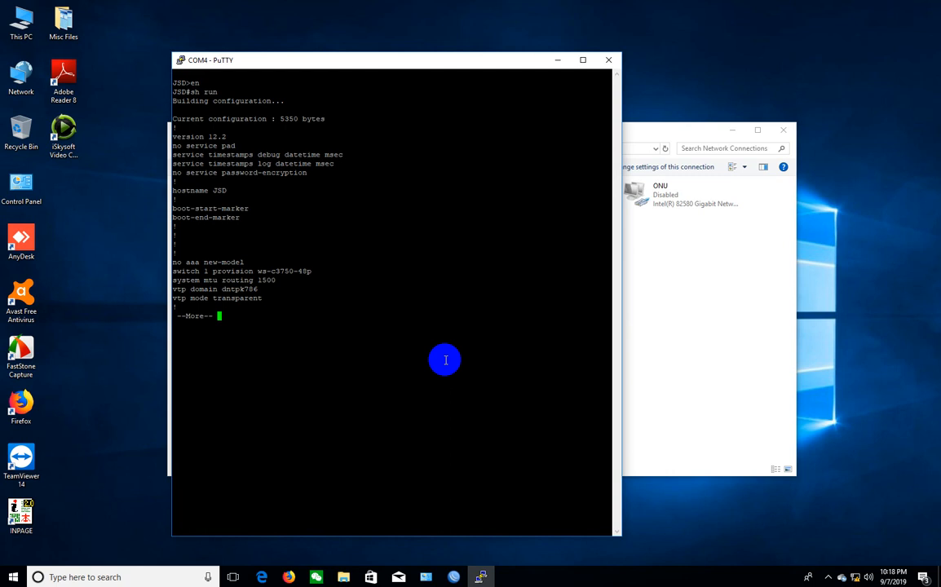
pyautogui.moveTo(334, 61); pyautogui.dragTo(301, 54)
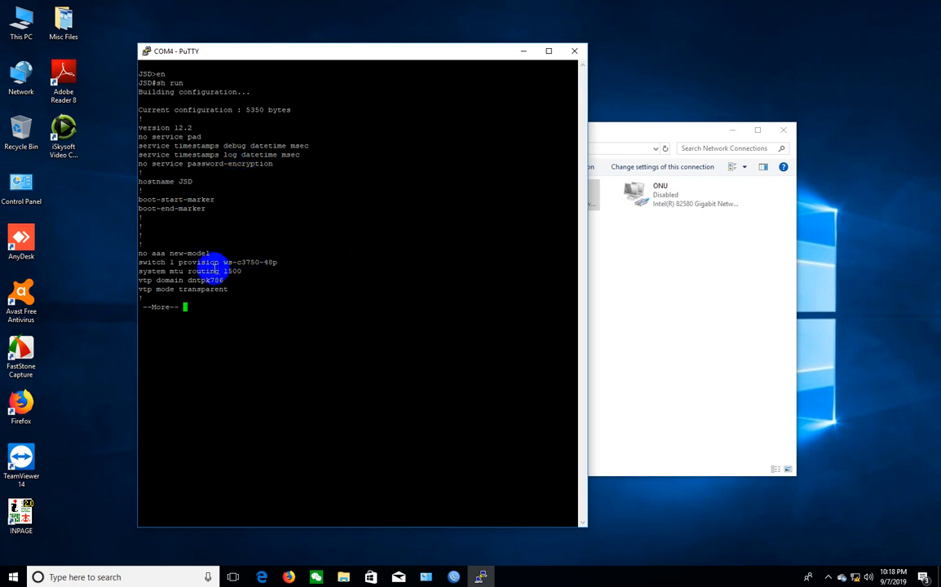
pyautogui.click(194, 262)
pyautogui.moveTo(195, 263); pyautogui.dragTo(235, 274)
pyautogui.press('q')
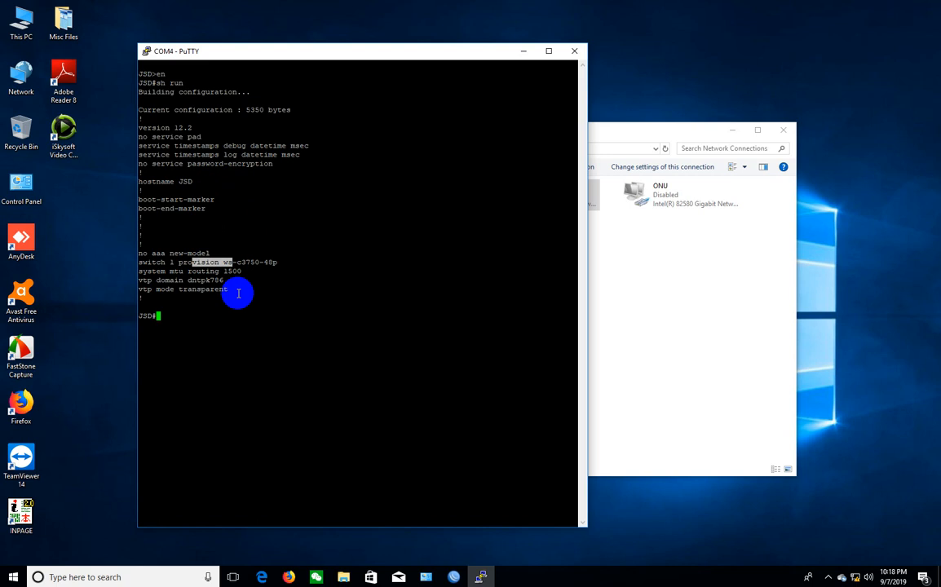
# Step: Enter the switch's global configuration mode with conf t and open interface gi1/0/1
pyautogui.write('conf t')
pyautogui.press('Return')
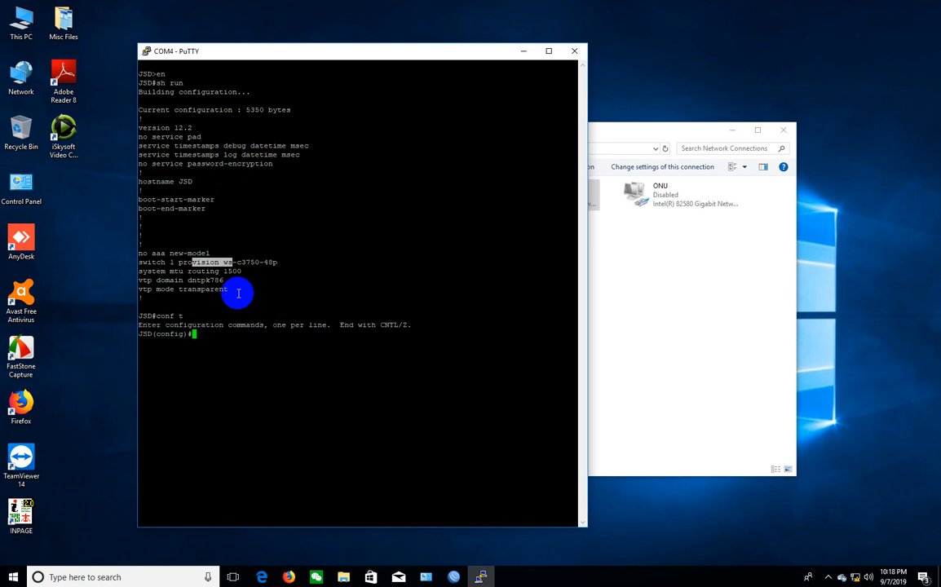
pyautogui.write('int gi1/0/1')
pyautogui.press('Return')
# Step: List the interface's speed options and turn off speed negotiation with the command speed none
pyautogui.write('speed')
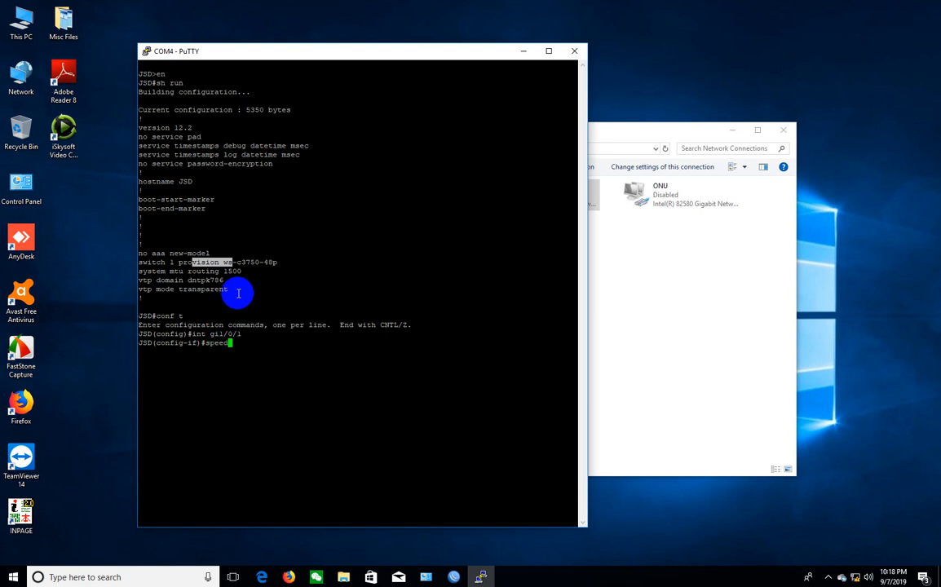
pyautogui.write(' ?')
pyautogui.write('no')
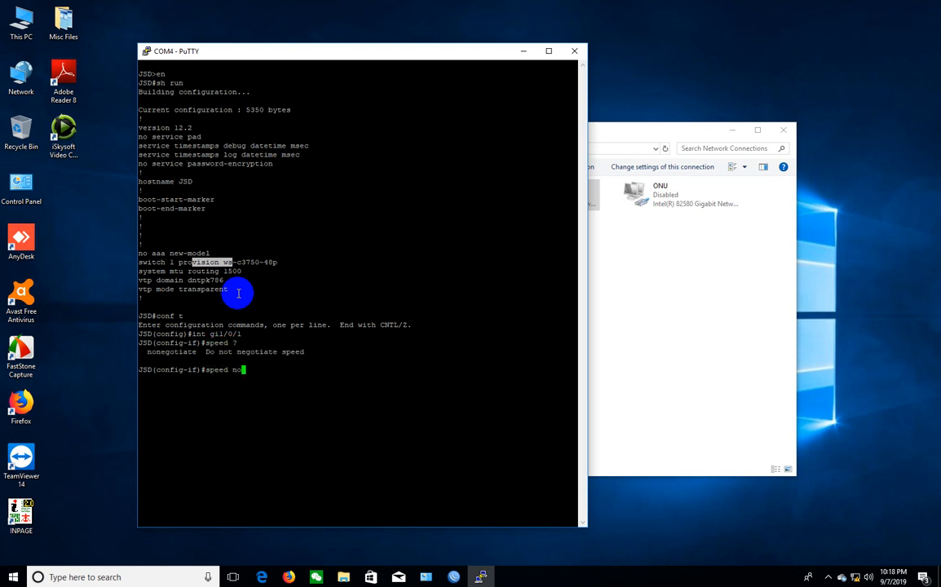
pyautogui.write('ne')
pyautogui.press('Return')
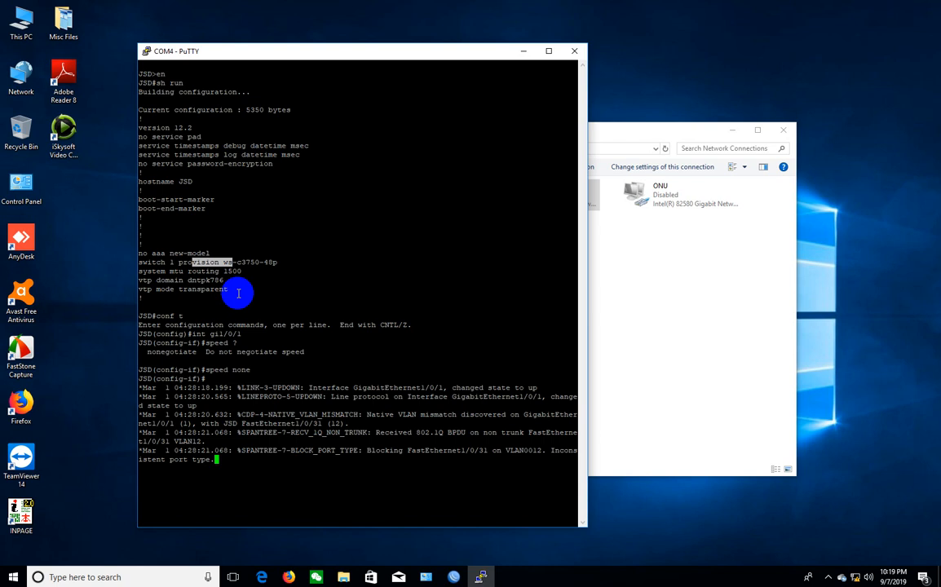
# Step: Minimize the console, switch back to Firefox and open the OLT's Port-Based VLAN configuration
pyautogui.click(524, 50)
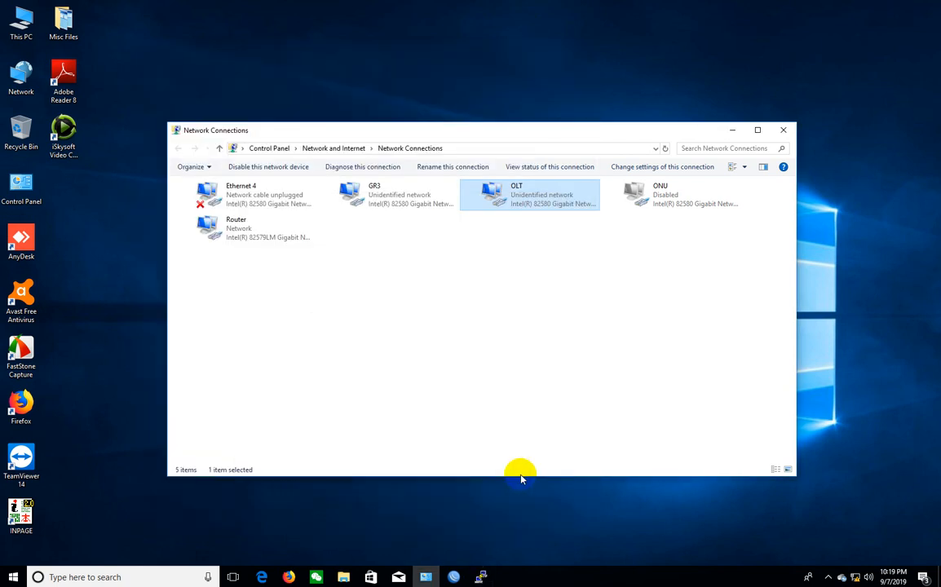
pyautogui.click(288, 577)
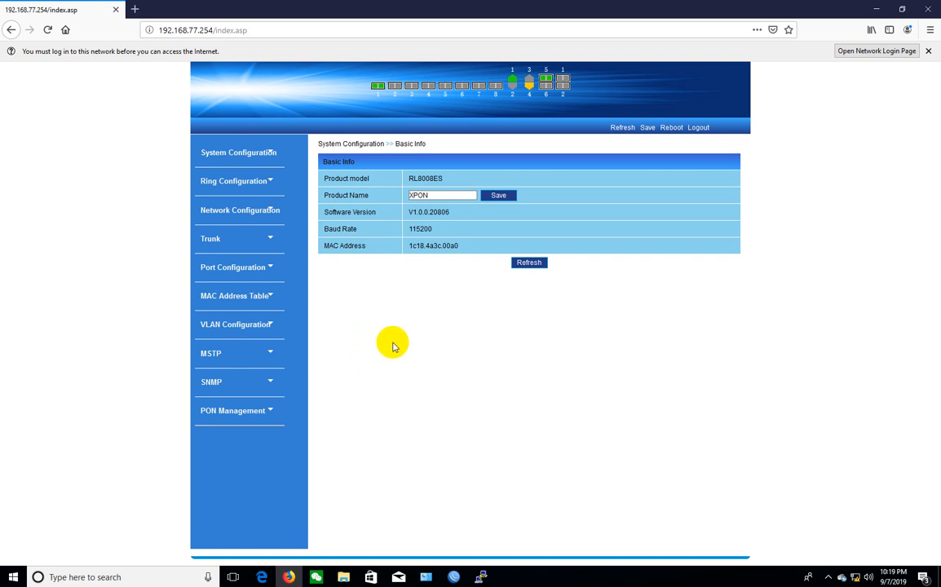
pyautogui.click(387, 349)
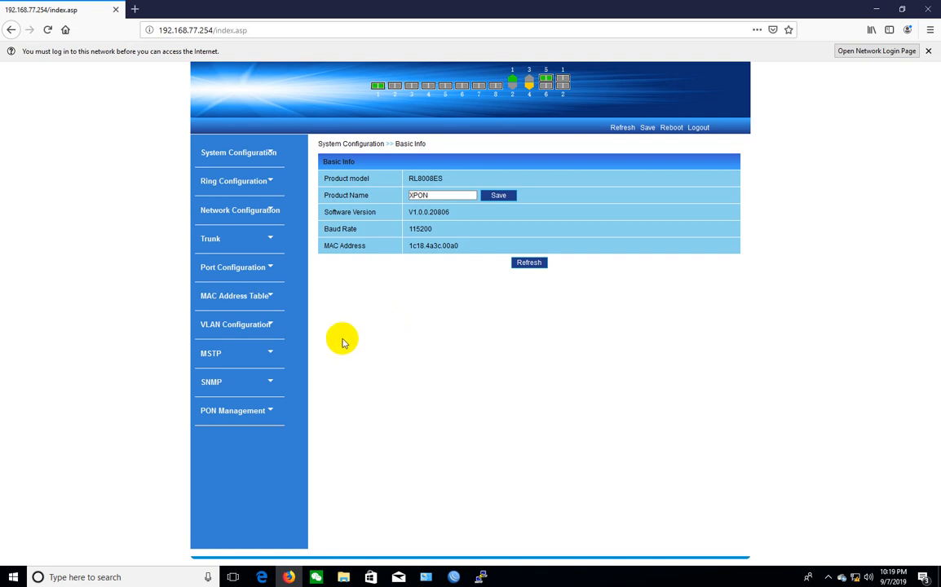
pyautogui.click(246, 327)
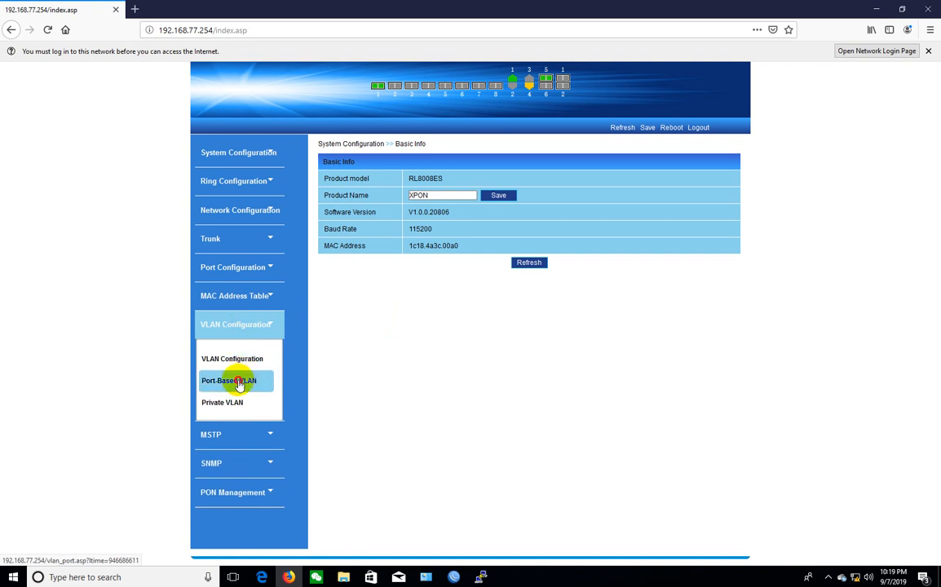
pyautogui.click(238, 383)
pyautogui.scroll(-3, 329, 377)
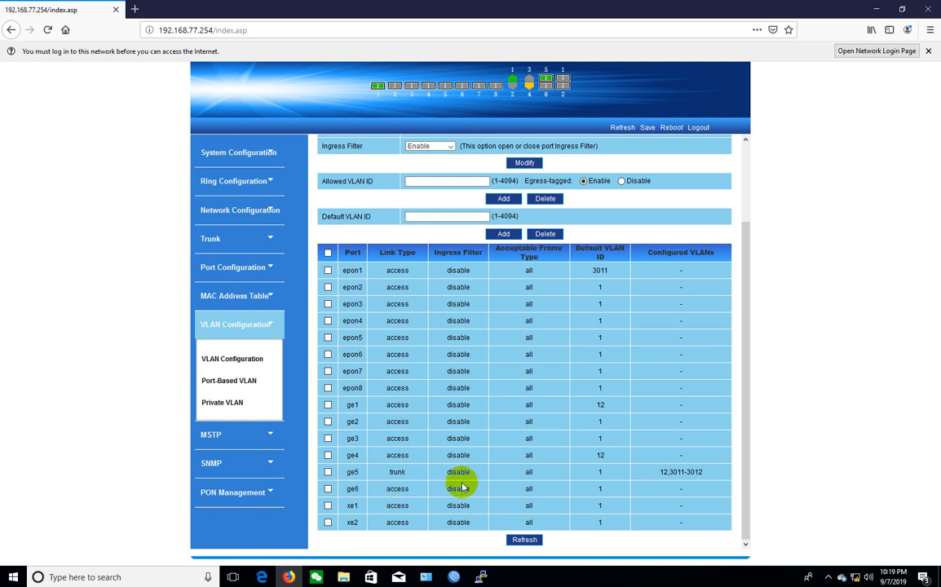
# Step: Select port ge5 in the port-based VLAN table and apply the link type Trunk to it
pyautogui.click(328, 472)
pyautogui.scroll(2, 489, 188)
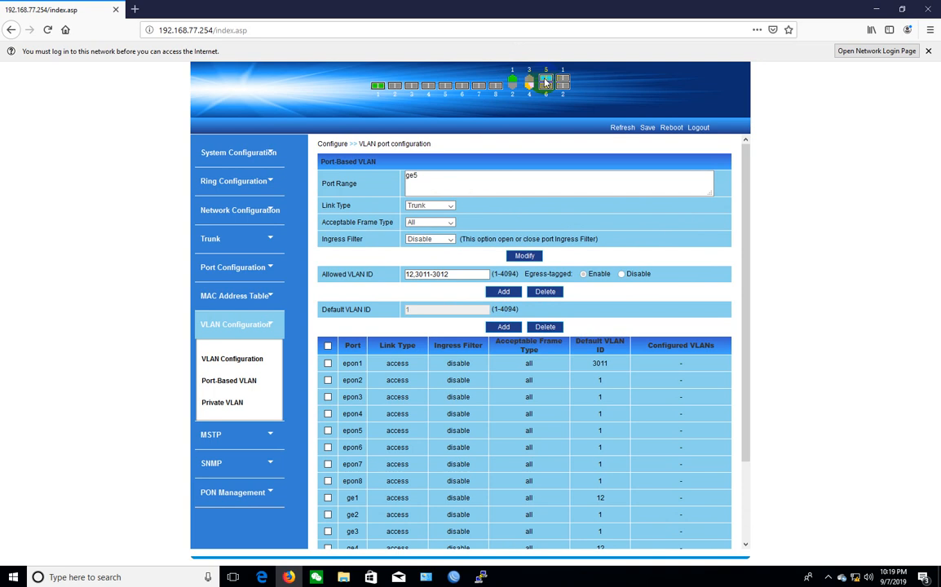
pyautogui.scroll(-2, 395, 381)
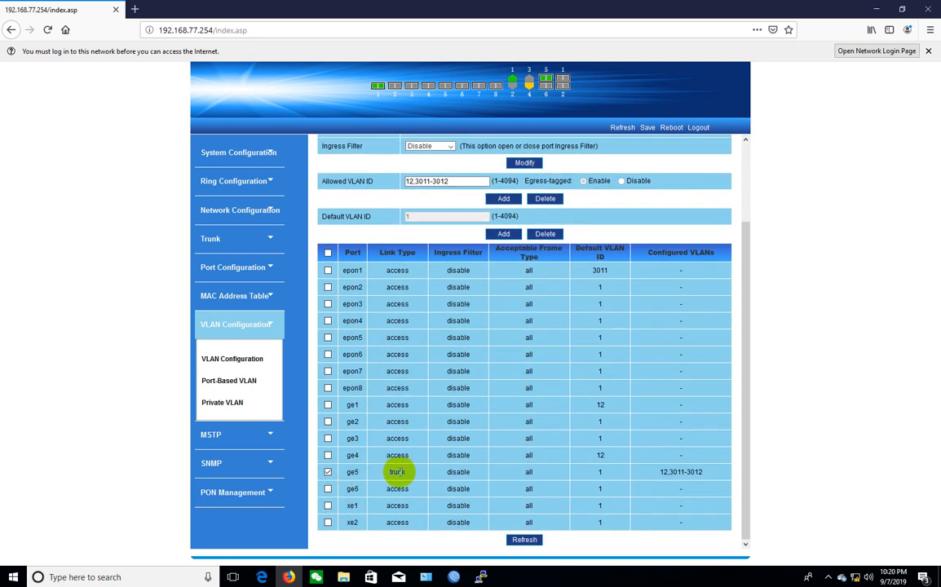
pyautogui.scroll(2, 397, 471)
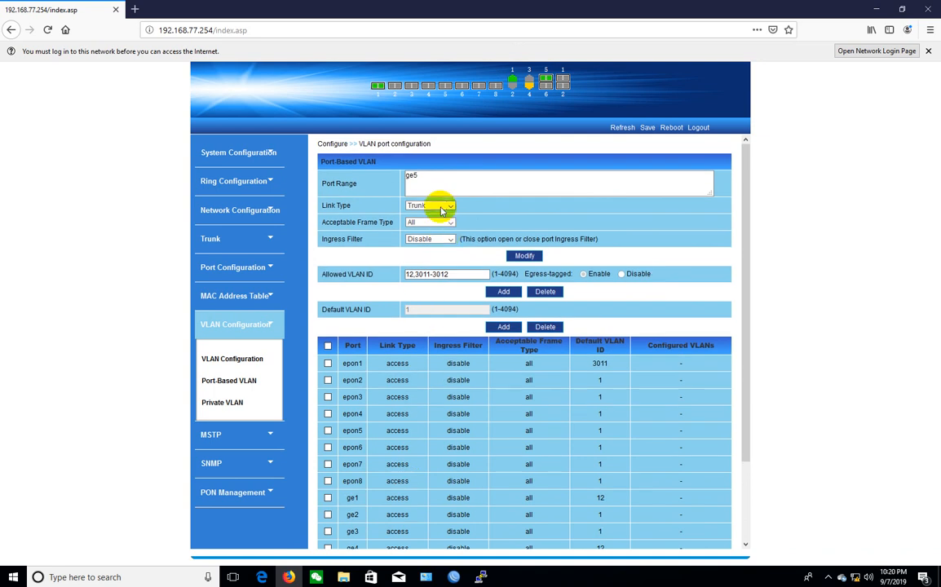
pyautogui.click(434, 209)
pyautogui.click(434, 210)
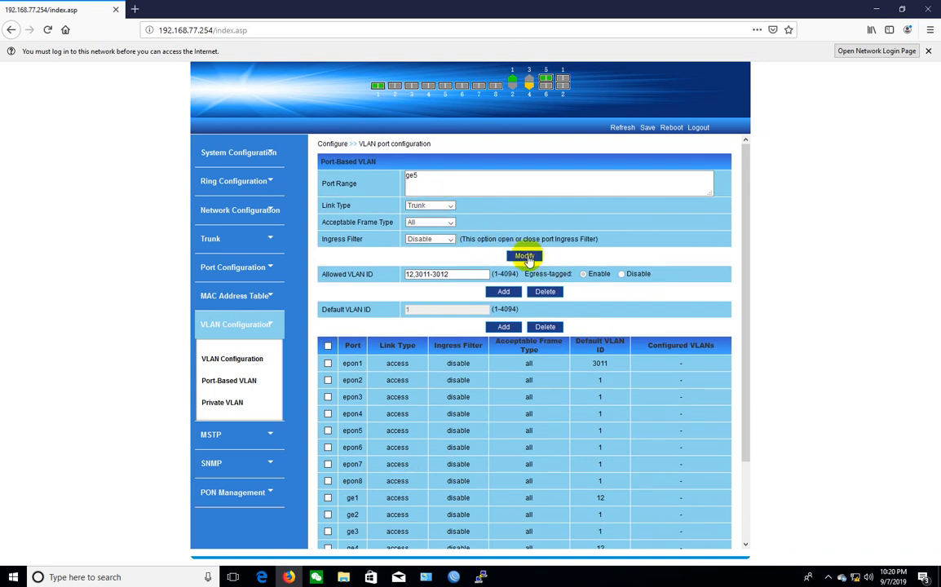
pyautogui.click(528, 257)
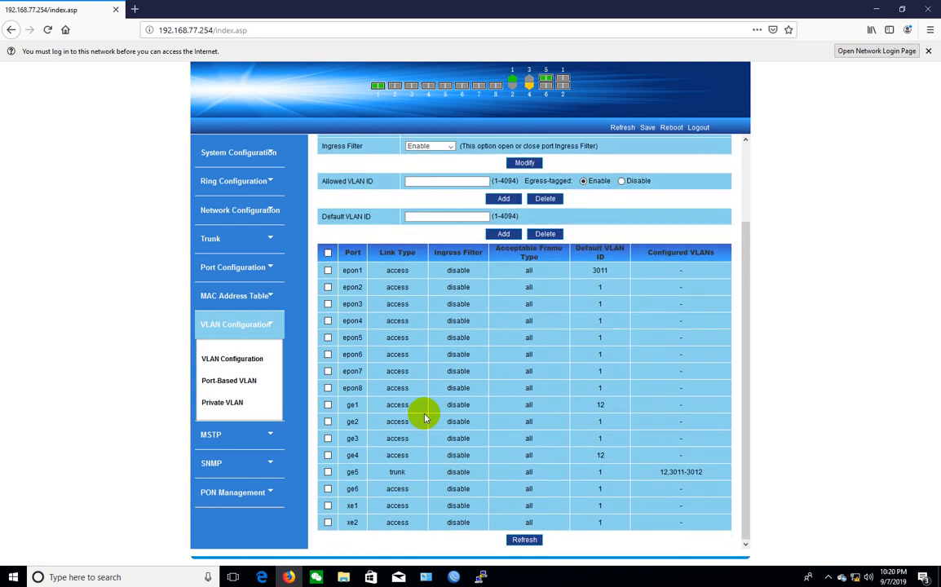
pyautogui.doubleClick(390, 473)
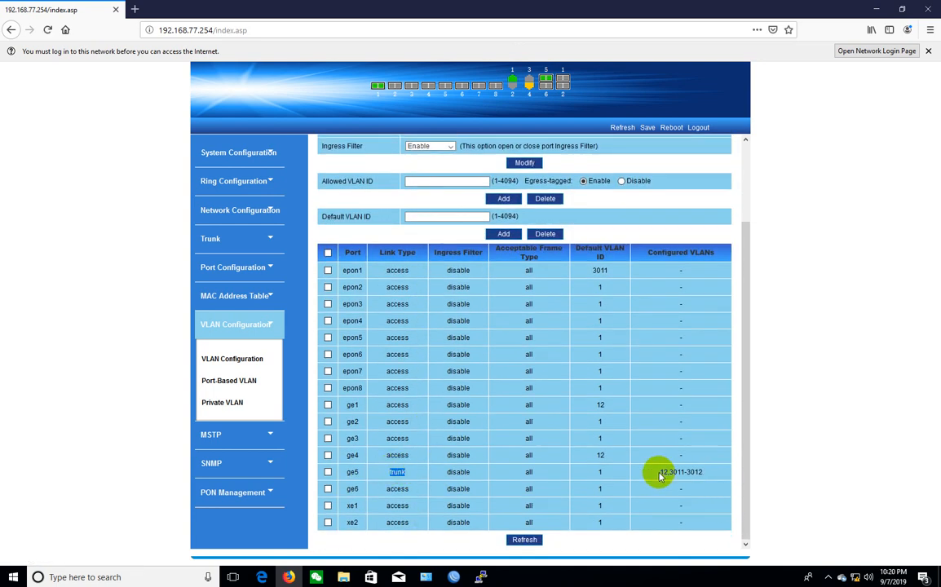
# Step: Select port ge5 in the port-based VLAN table and add the allowed VLAN IDs 12,3011-3012 to it
pyautogui.moveTo(658, 473); pyautogui.dragTo(700, 474)
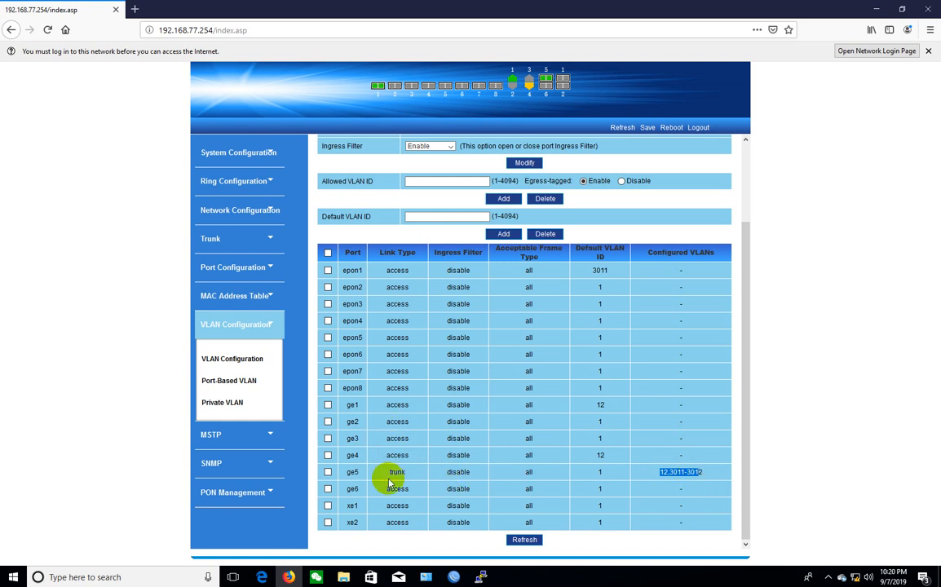
pyautogui.click(327, 472)
pyautogui.scroll(2, 465, 269)
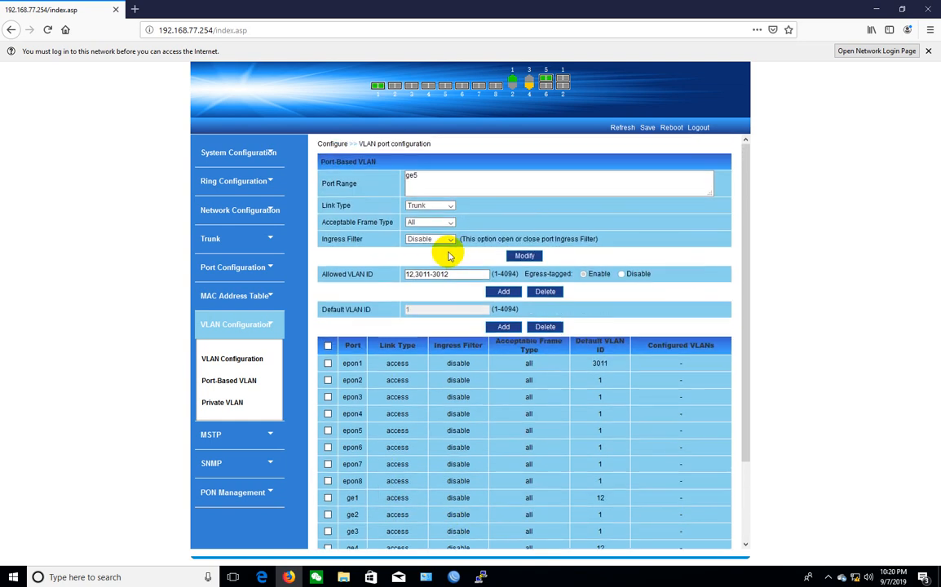
pyautogui.click(461, 276)
pyautogui.click(412, 276)
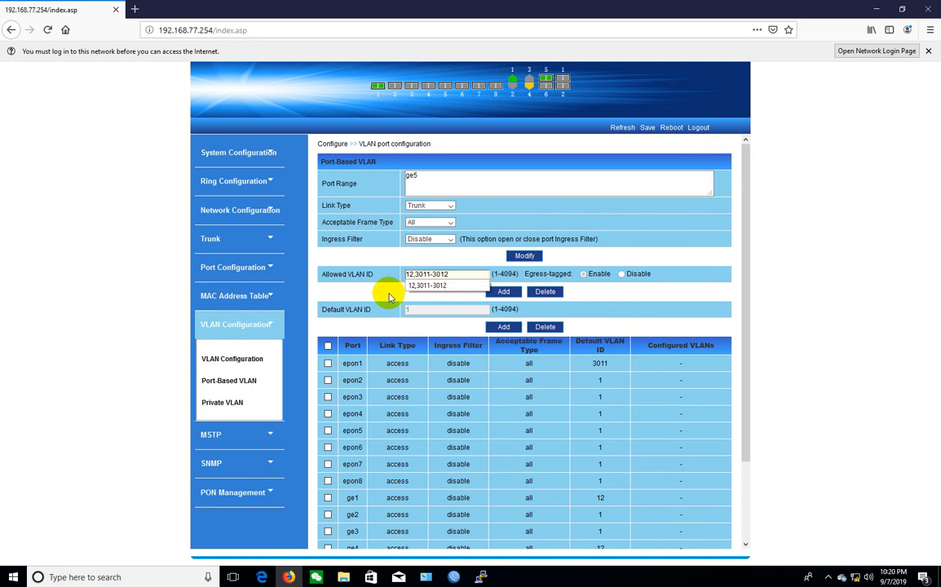
pyautogui.click(499, 293)
pyautogui.click(502, 293)
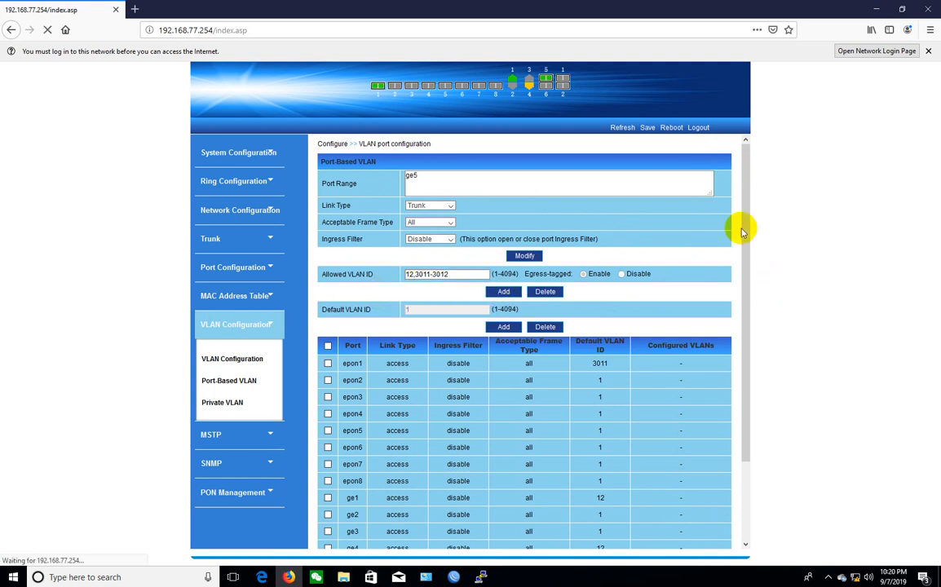
# Step: Check the VLANs configured on trunk port ge5 in the port-based VLAN table
pyautogui.moveTo(745, 209); pyautogui.dragTo(759, 389)
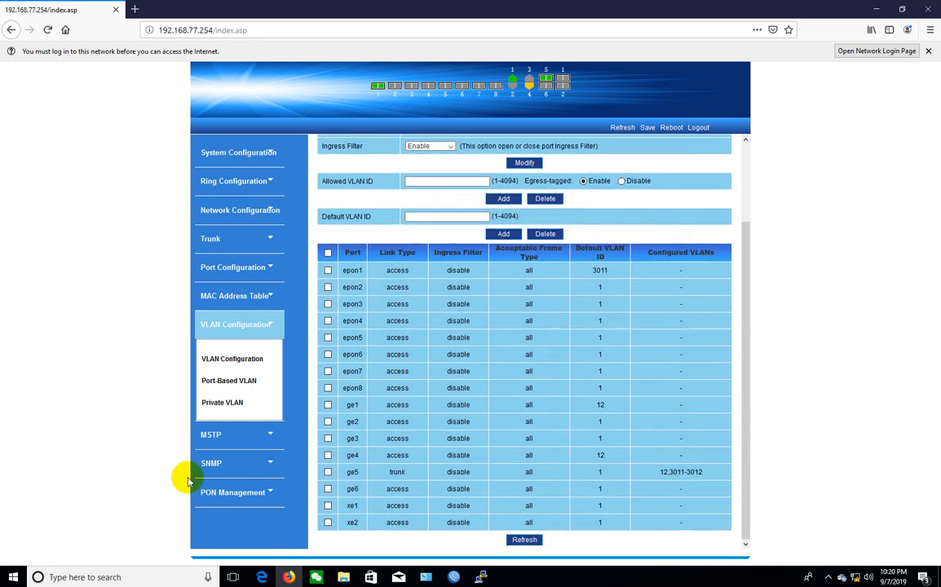
pyautogui.click(327, 472)
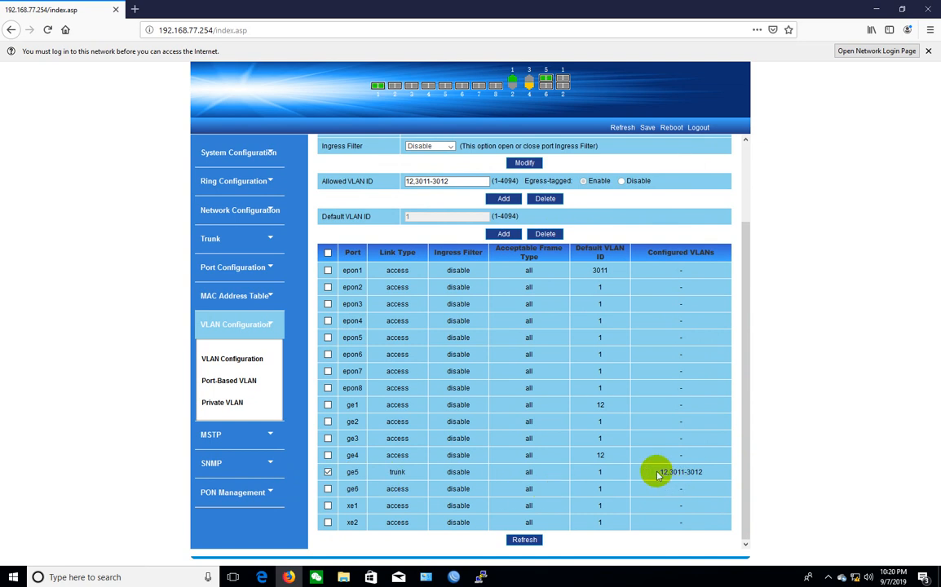
pyautogui.moveTo(658, 473); pyautogui.dragTo(706, 473)
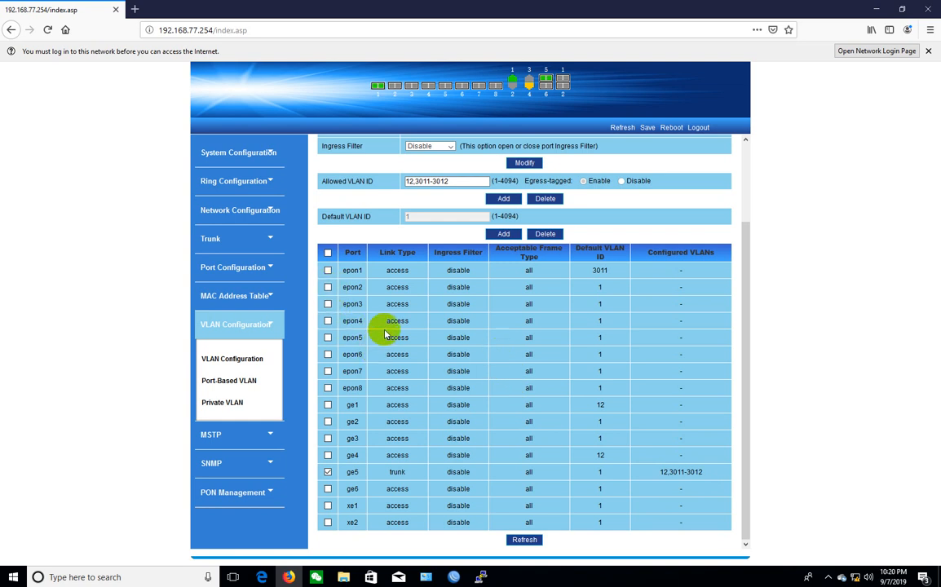
pyautogui.scroll(2, 400, 285)
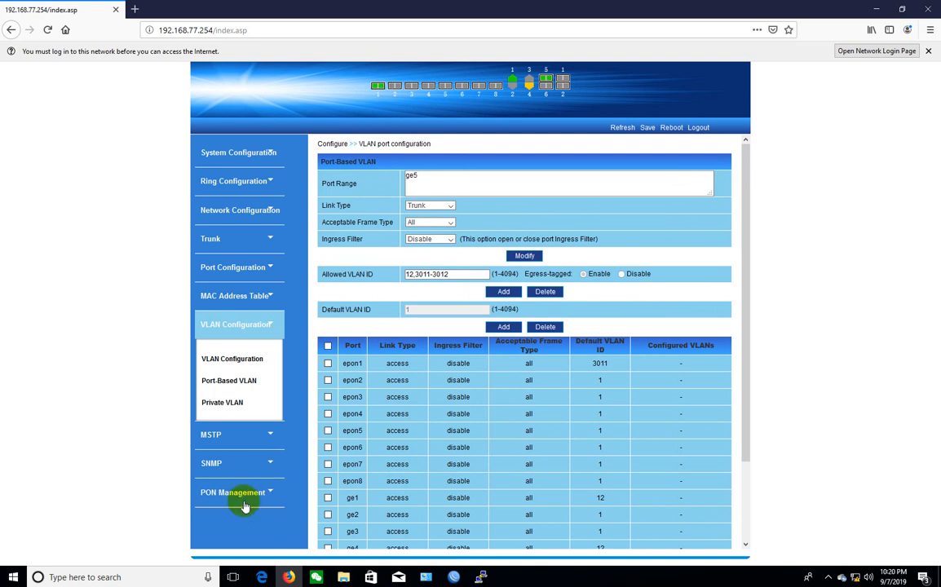
# Step: Open the PON section's ONU management page and display the details of the registered ONU on interface 1/0
pyautogui.click(214, 491)
pyautogui.scroll(-3, 244, 436)
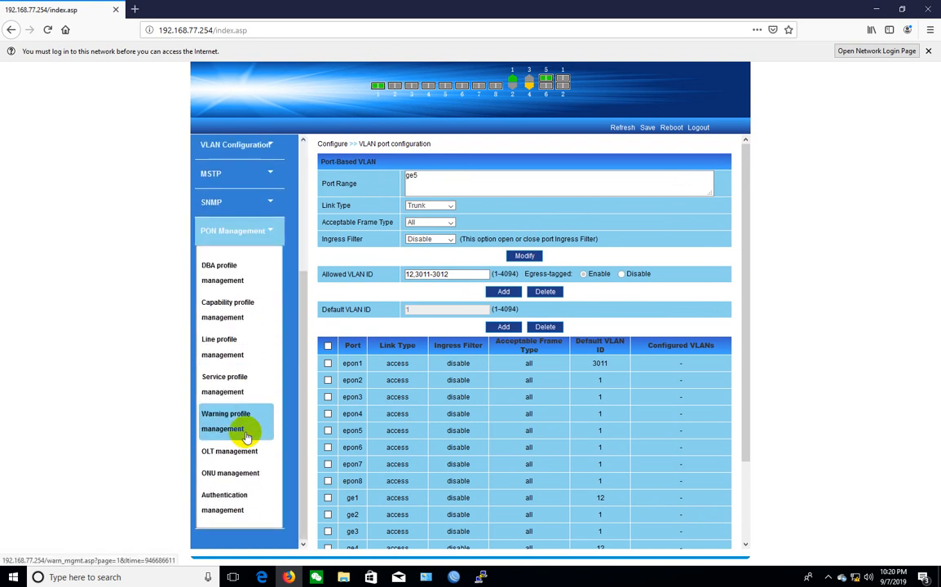
pyautogui.click(233, 476)
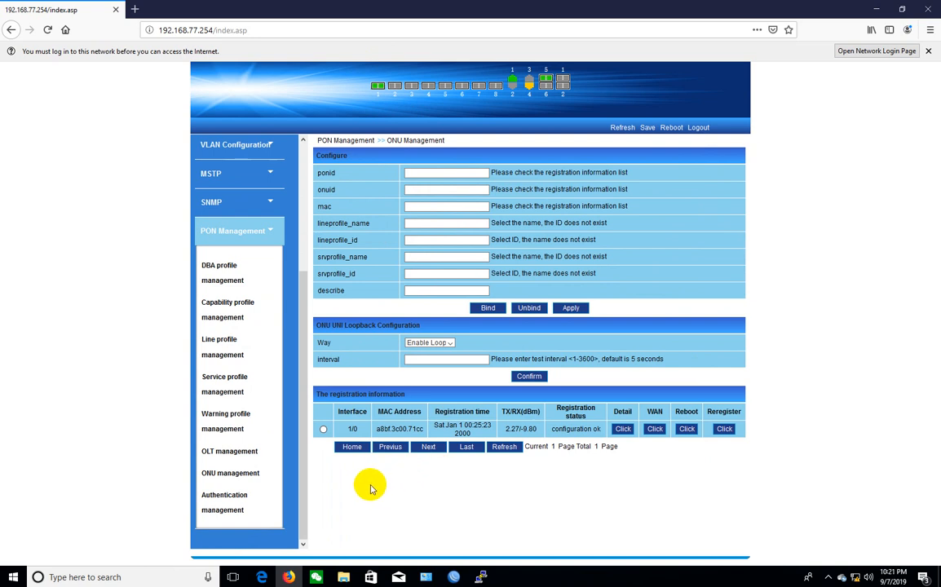
pyautogui.click(622, 430)
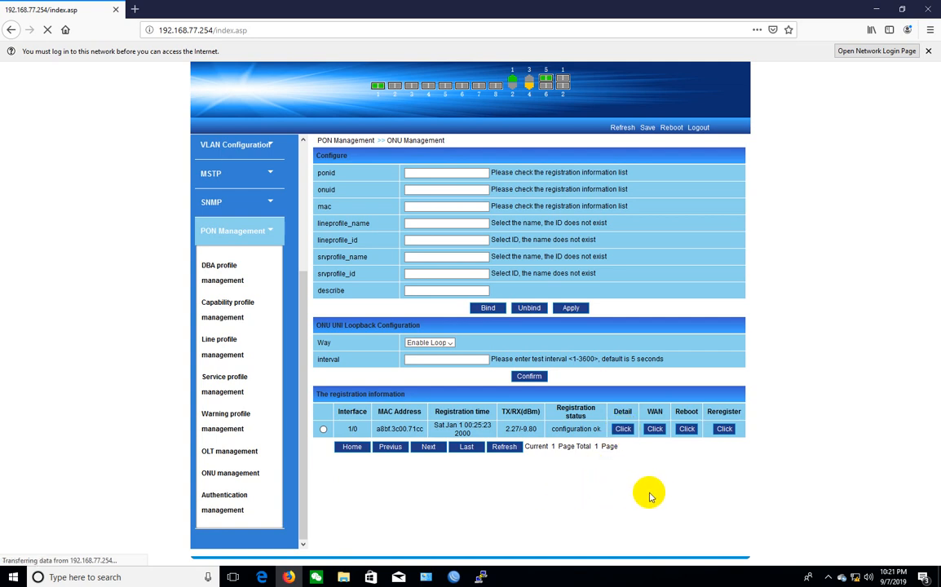
pyautogui.scroll(-3, 522, 460)
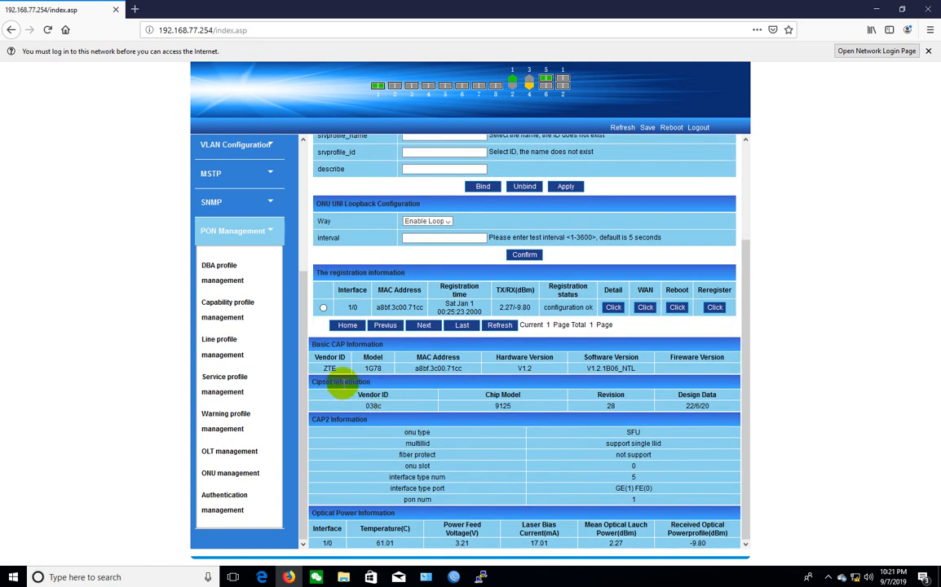
# Step: Examine the ONU's model, optical launch power, ONU type and interface port information
pyautogui.doubleClick(373, 368)
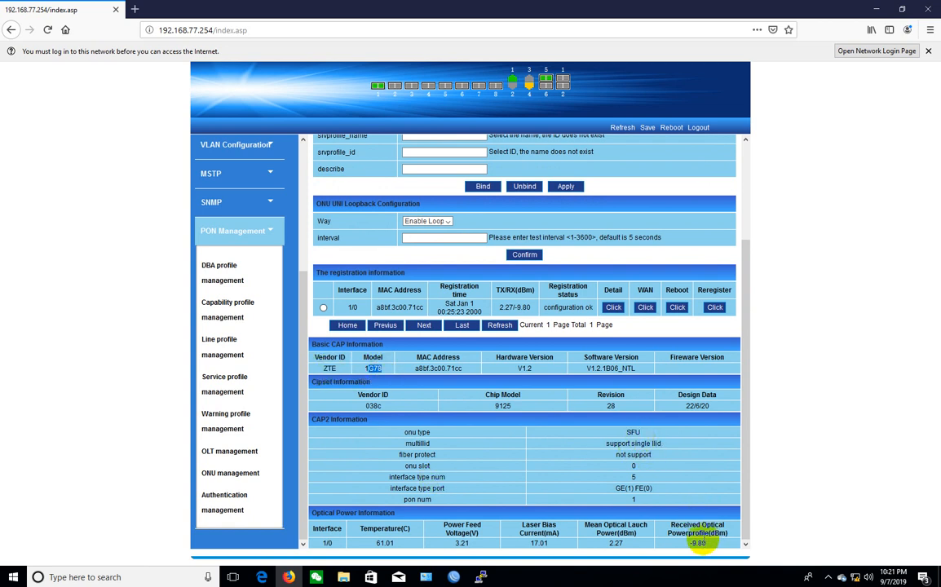
pyautogui.doubleClick(633, 545)
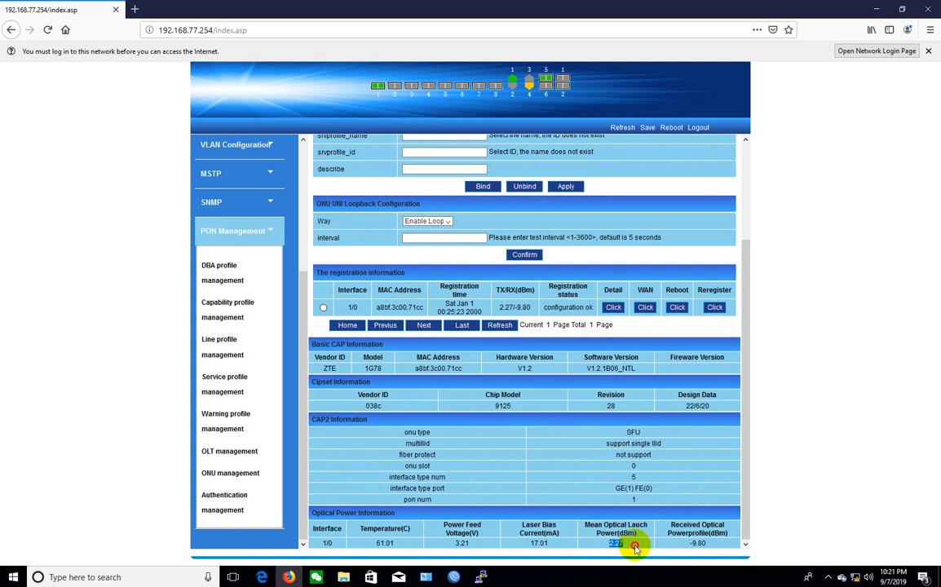
pyautogui.moveTo(633, 432); pyautogui.dragTo(613, 492)
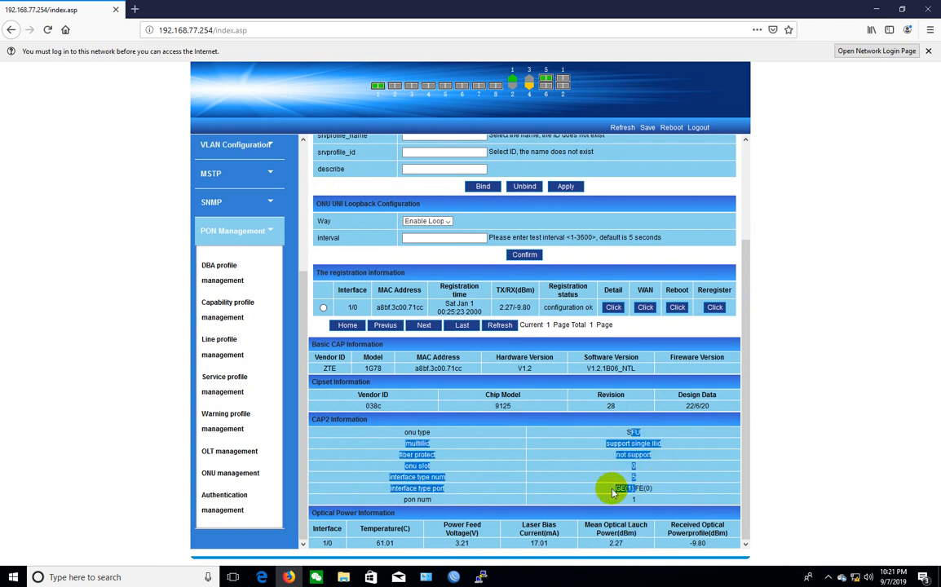
pyautogui.scroll(3, 613, 492)
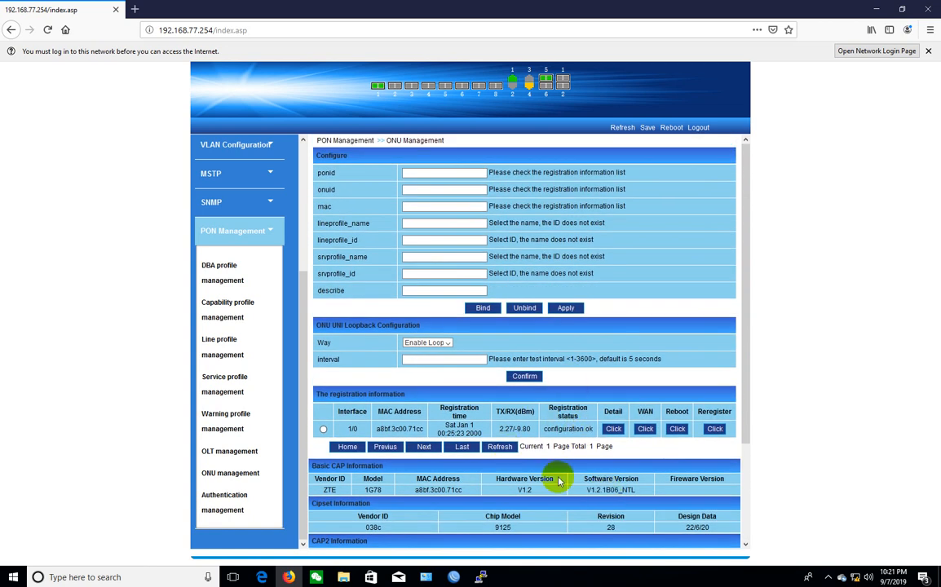
pyautogui.scroll(-3, 534, 497)
pyautogui.scroll(3, 535, 500)
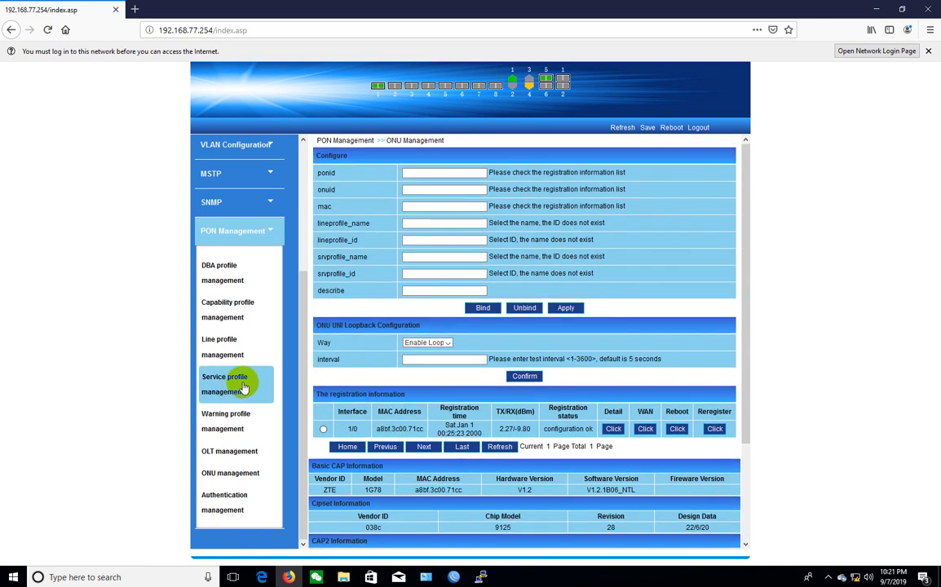
# Step: Return to the Port-Based VLAN configuration and set port epon1's default VLAN ID to 1
pyautogui.scroll(4, 237, 359)
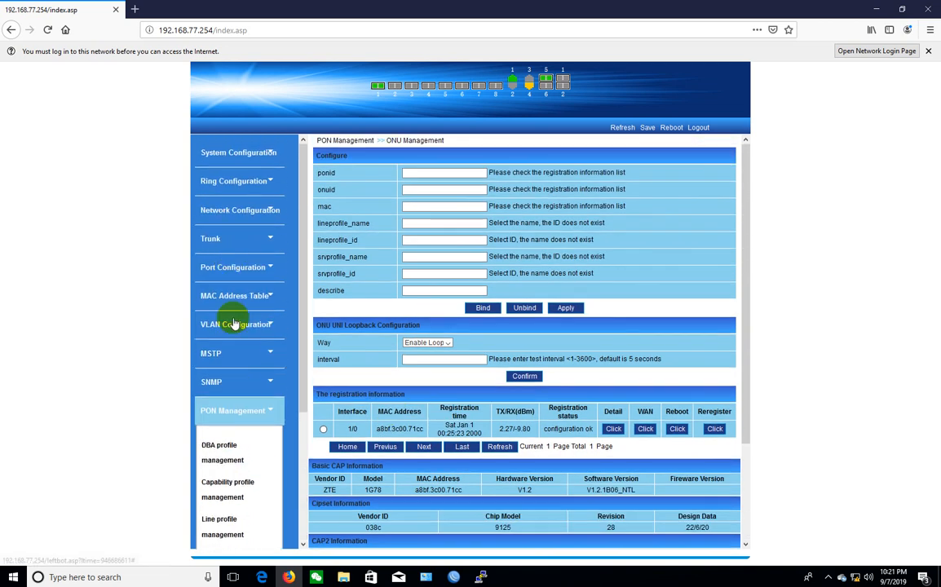
pyautogui.click(232, 324)
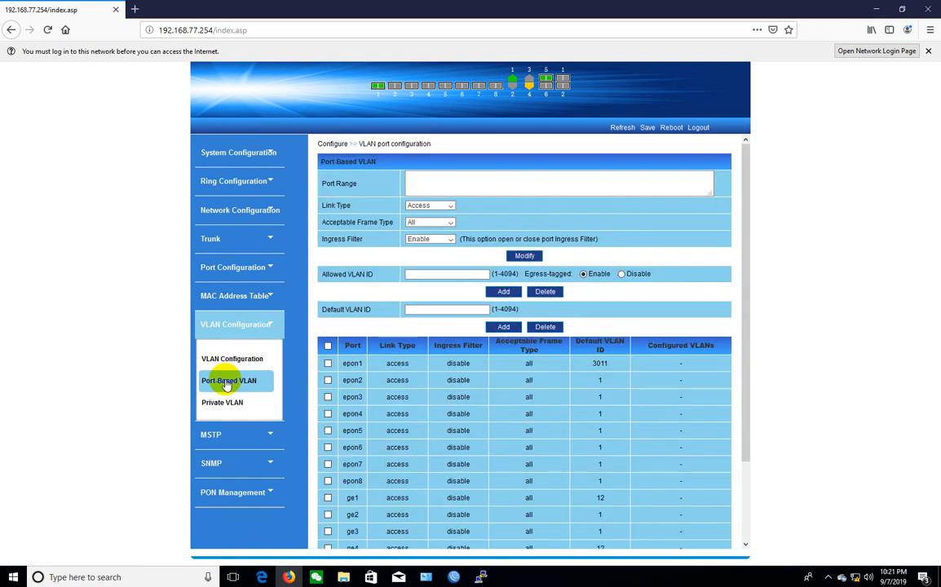
pyautogui.scroll(-2, 334, 327)
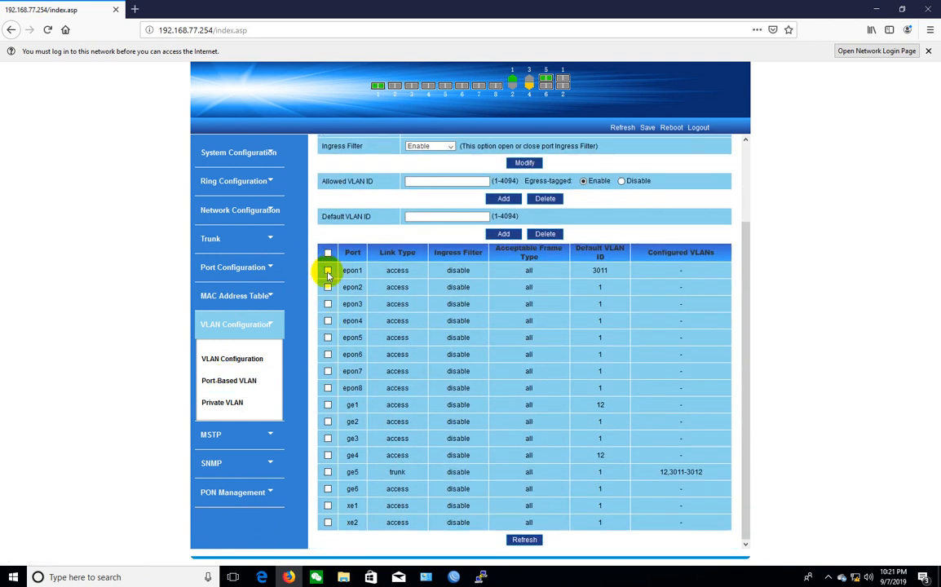
pyautogui.click(328, 273)
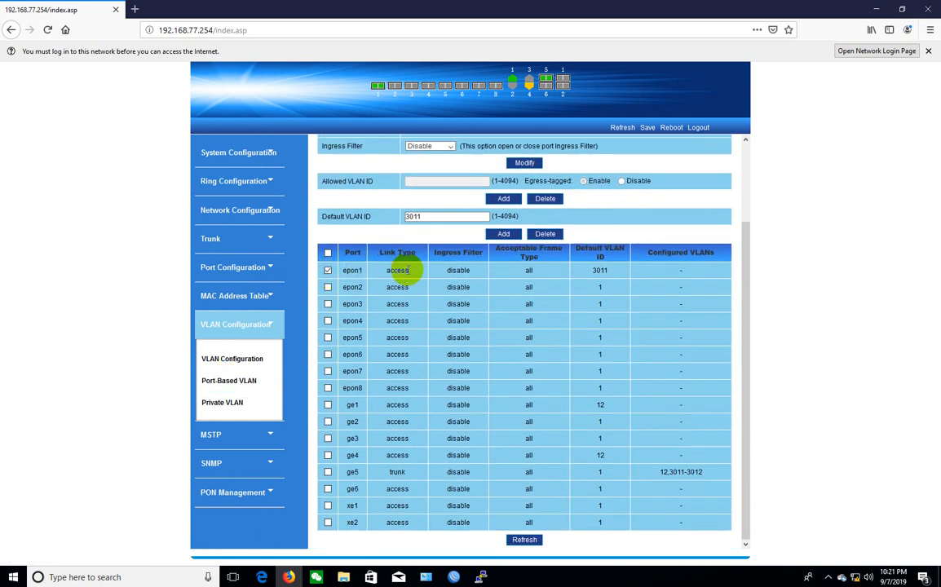
pyautogui.scroll(2, 456, 306)
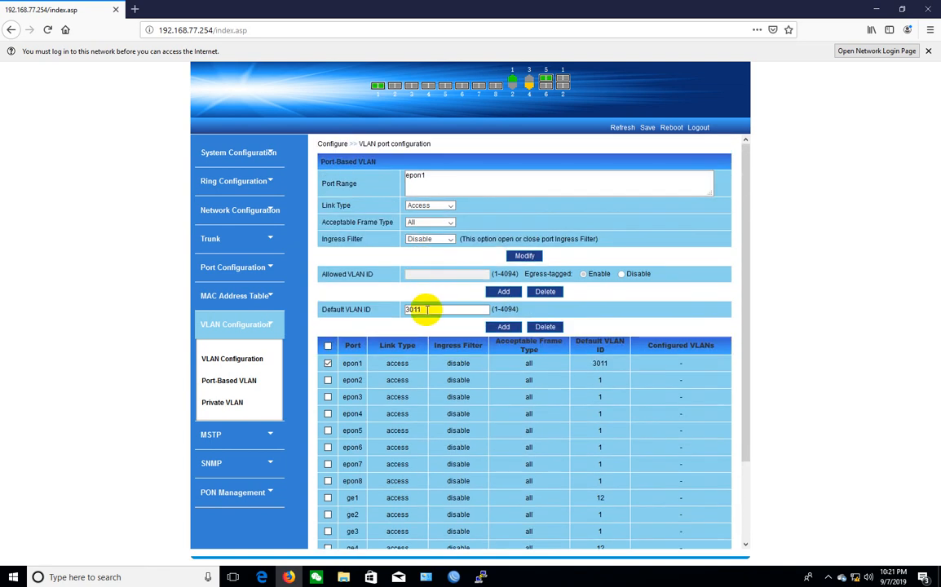
pyautogui.moveTo(427, 308); pyautogui.dragTo(387, 320)
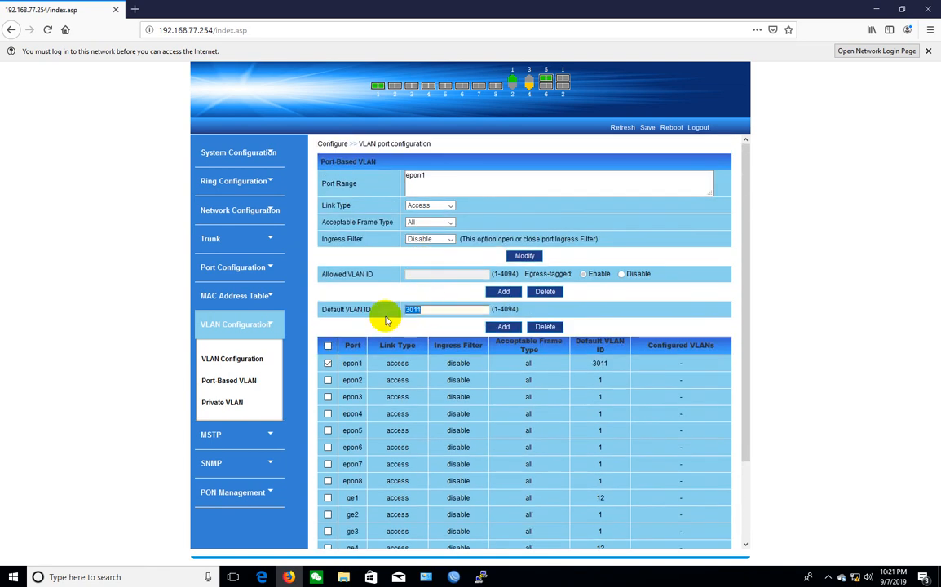
pyautogui.write('1')
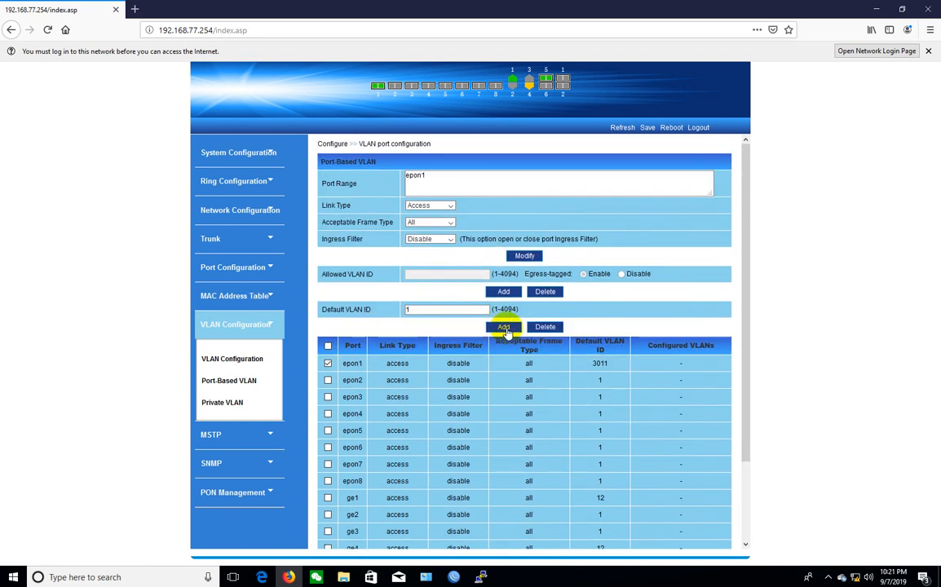
pyautogui.click(504, 328)
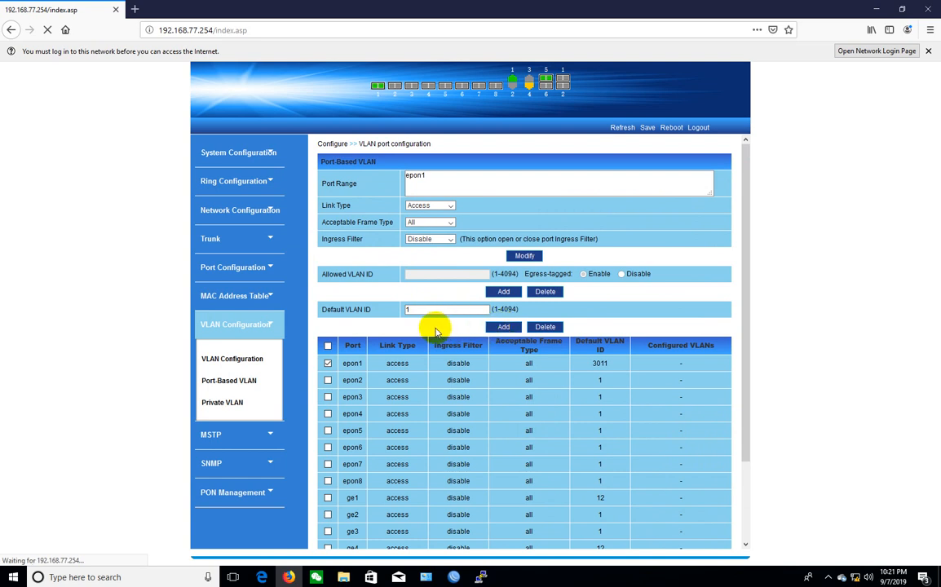
# Step: Minimize Firefox and enable the ONU network adapter in the Windows Network Connections window
pyautogui.click(289, 577)
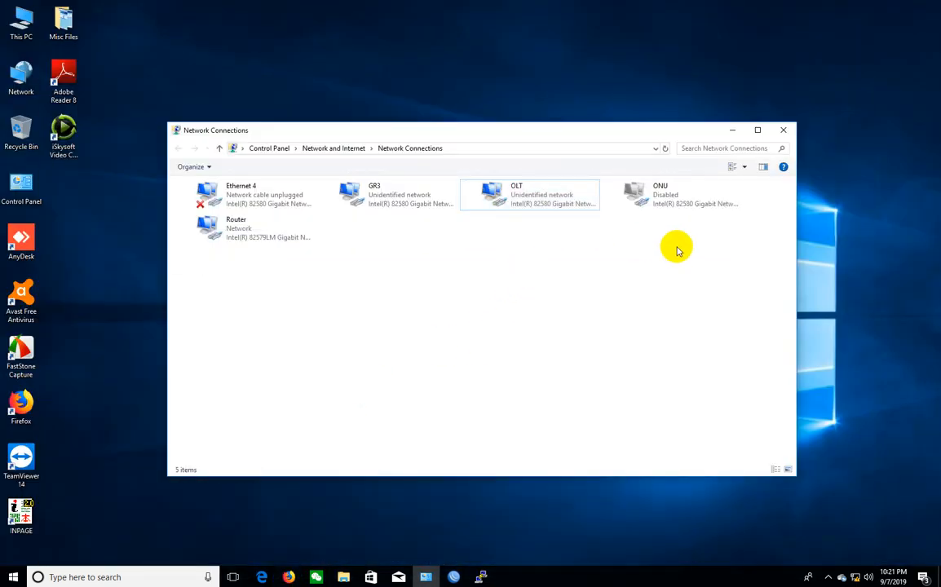
pyautogui.rightClick(663, 188)
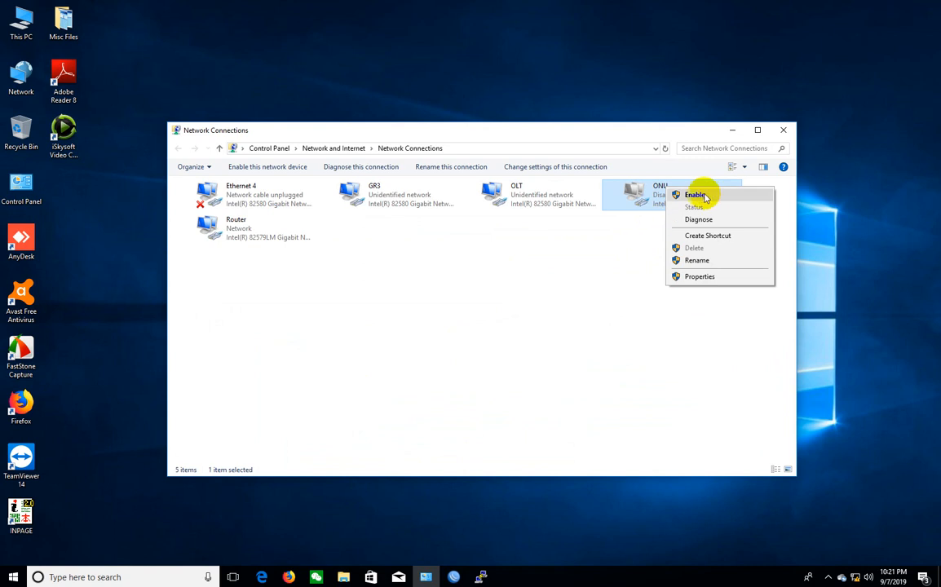
pyautogui.click(697, 196)
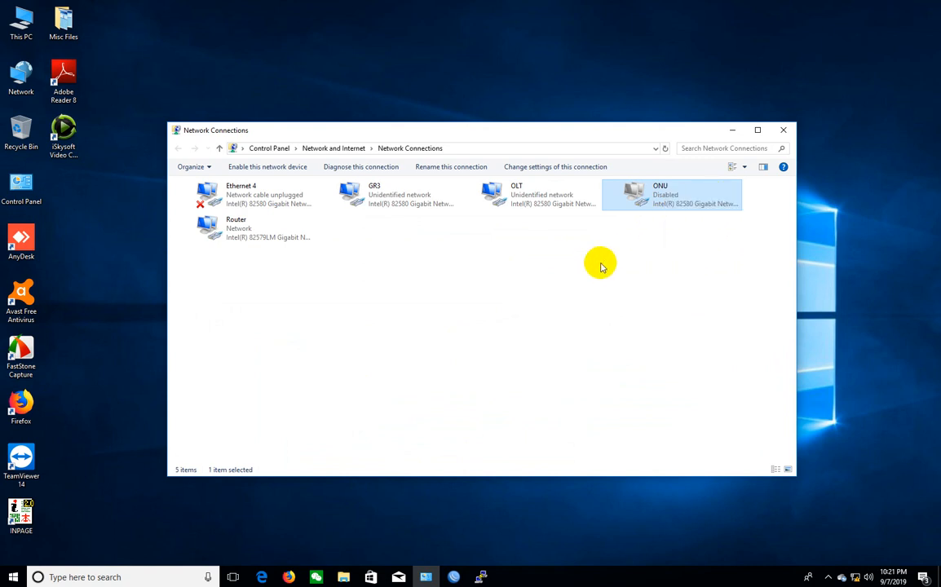
pyautogui.rightClick(654, 201)
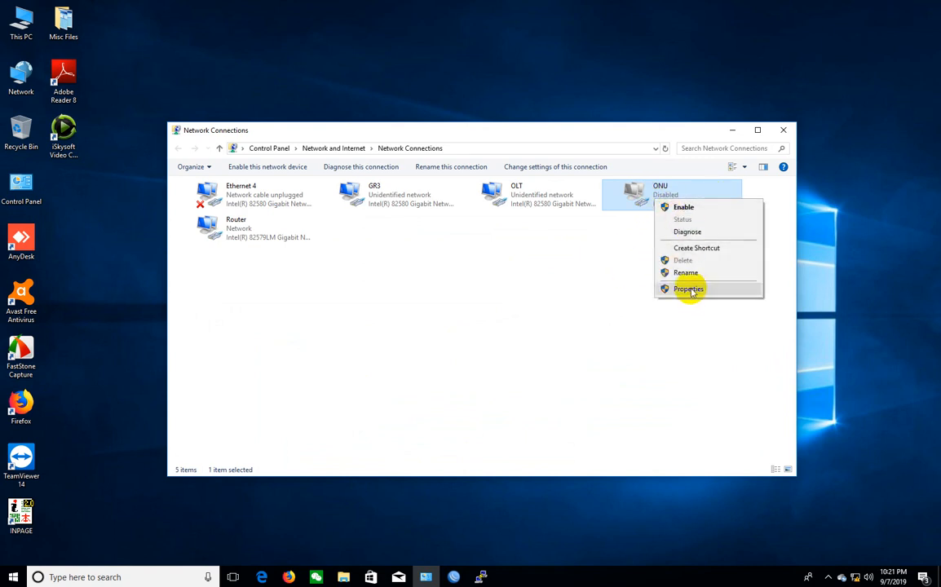
pyautogui.click(689, 209)
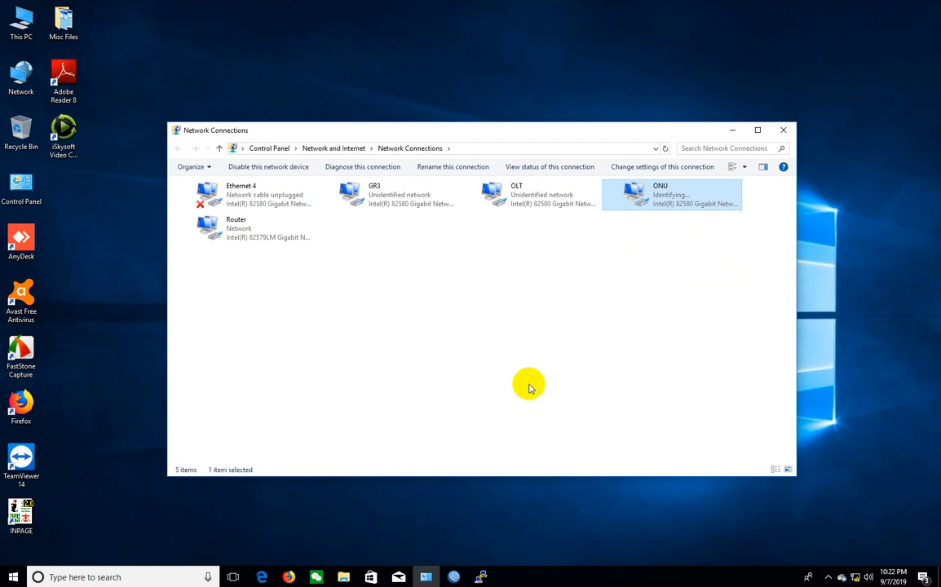
# Step: Switch back to Firefox and set port epon1's default VLAN ID to 3011
pyautogui.click(289, 576)
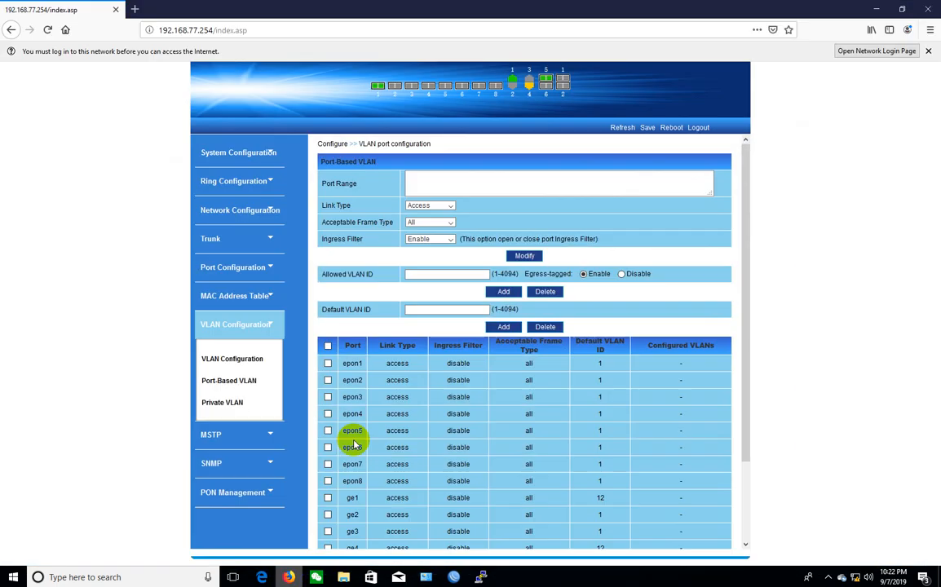
pyautogui.click(328, 364)
pyautogui.scroll(-3, 609, 405)
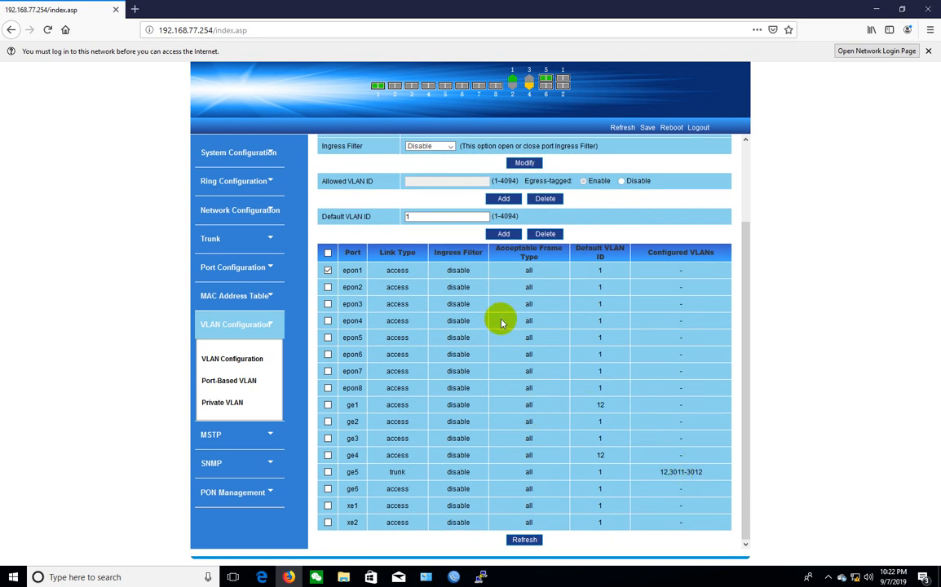
pyautogui.scroll(1, 492, 329)
pyautogui.scroll(3, 492, 330)
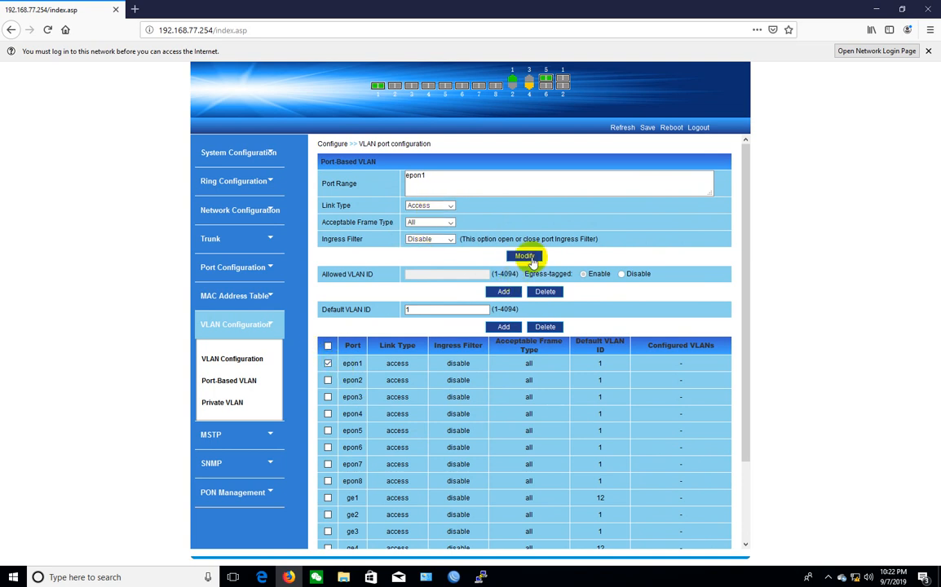
pyautogui.moveTo(385, 364); pyautogui.dragTo(397, 363)
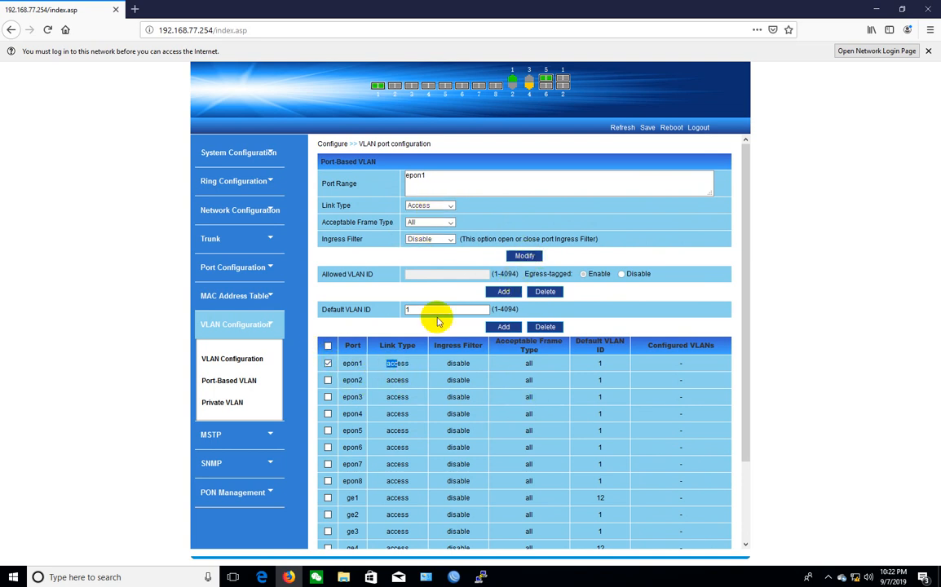
pyautogui.moveTo(416, 310); pyautogui.dragTo(406, 310)
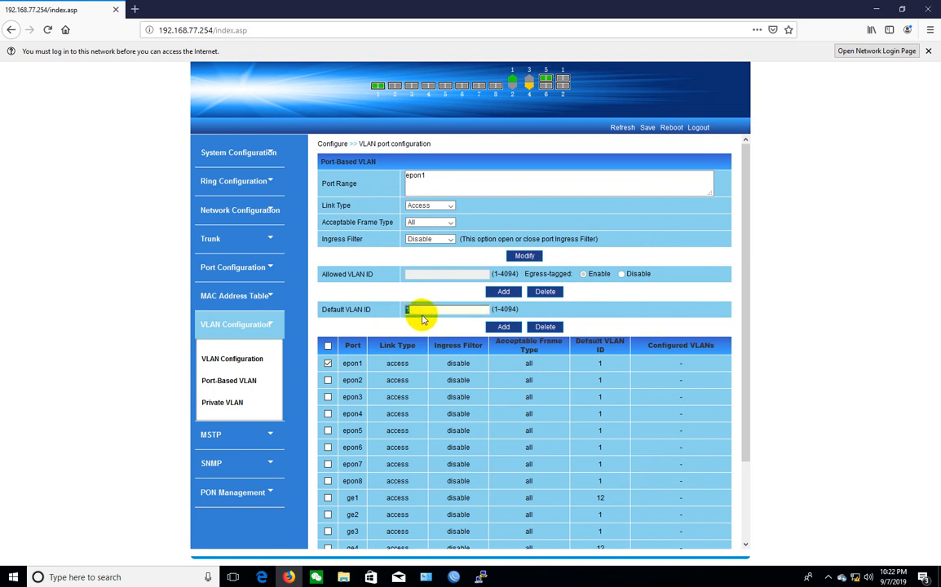
pyautogui.write('3011')
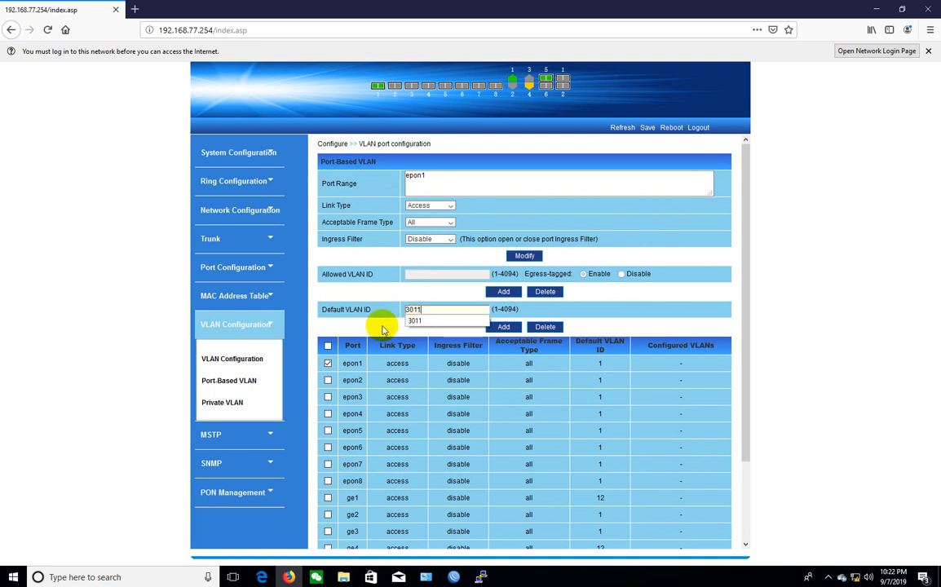
pyautogui.click(499, 326)
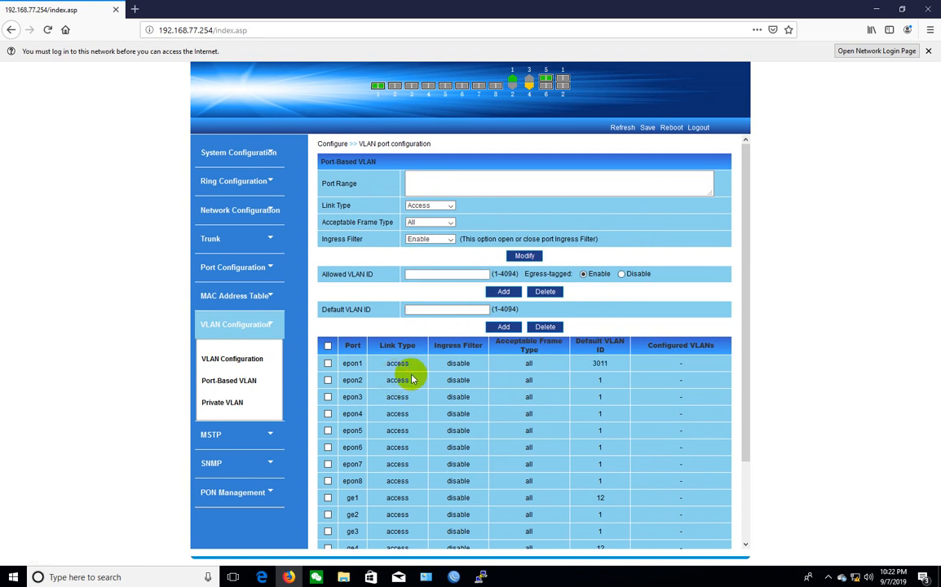
pyautogui.click(595, 366)
# Step: Check the IPv4 address in the ONU adapter's network connection details, dismissing the network login page that interrupts
pyautogui.click(454, 580)
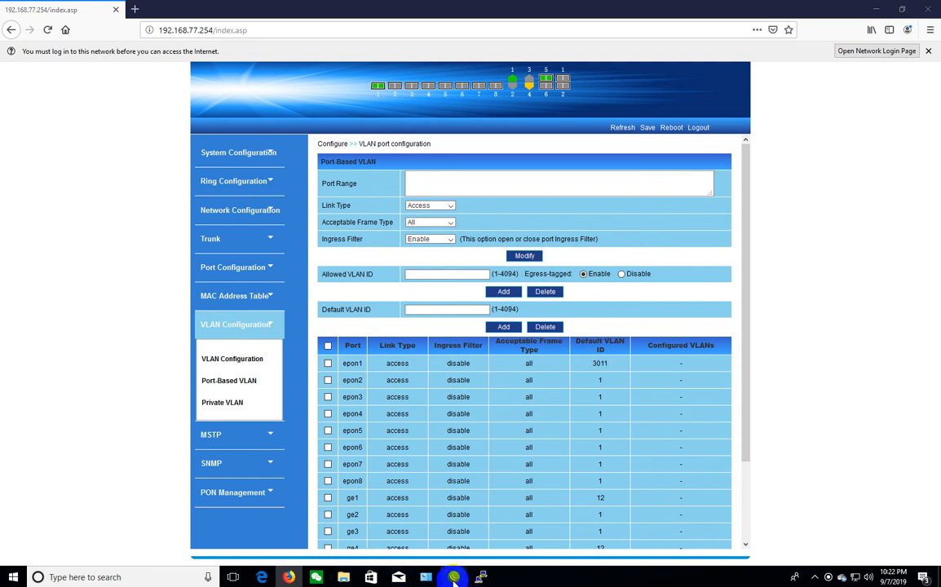
pyautogui.click(427, 577)
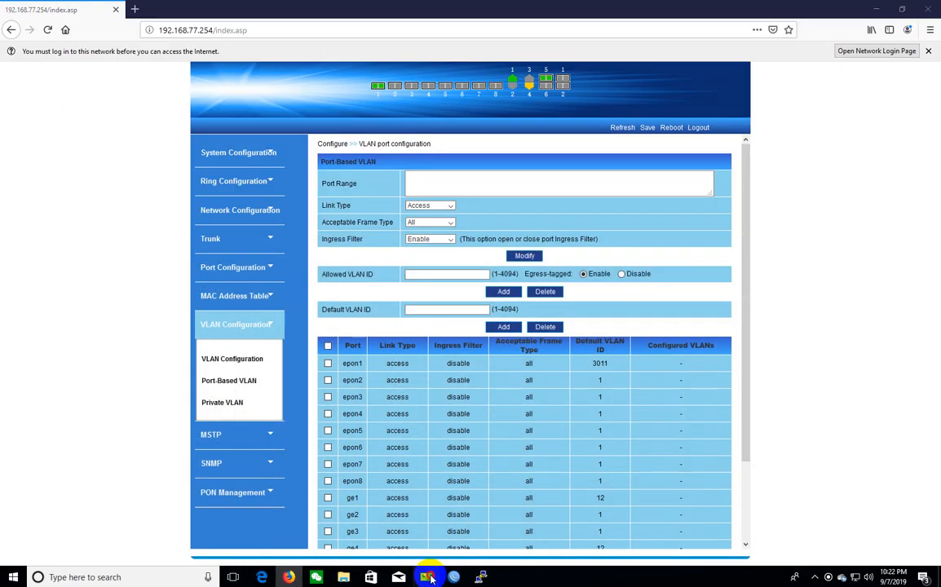
pyautogui.click(656, 200)
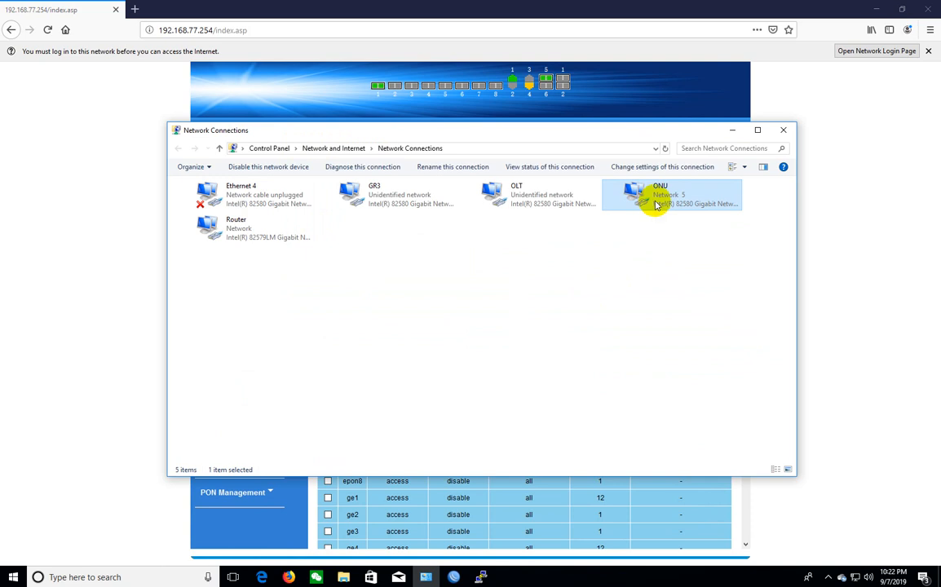
pyautogui.rightClick(656, 204)
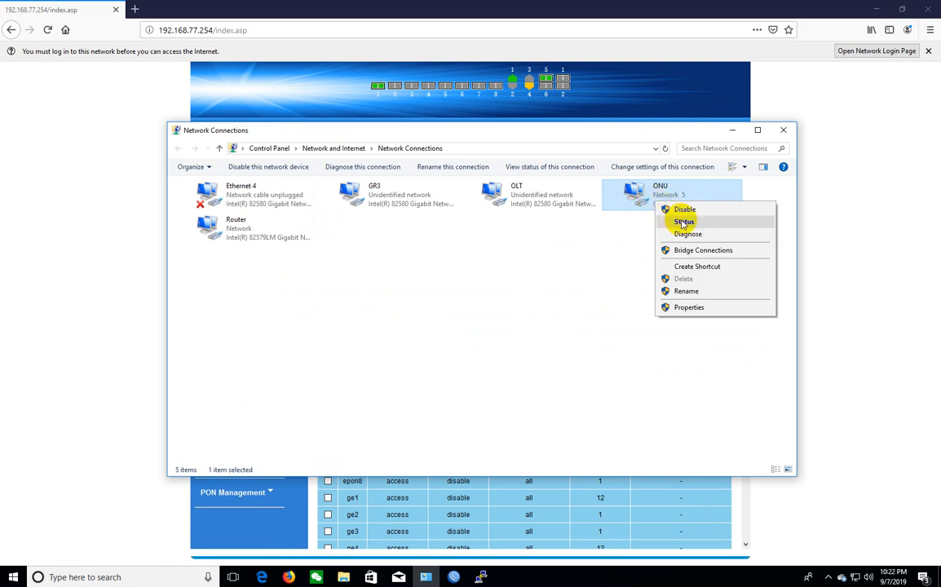
pyautogui.click(683, 222)
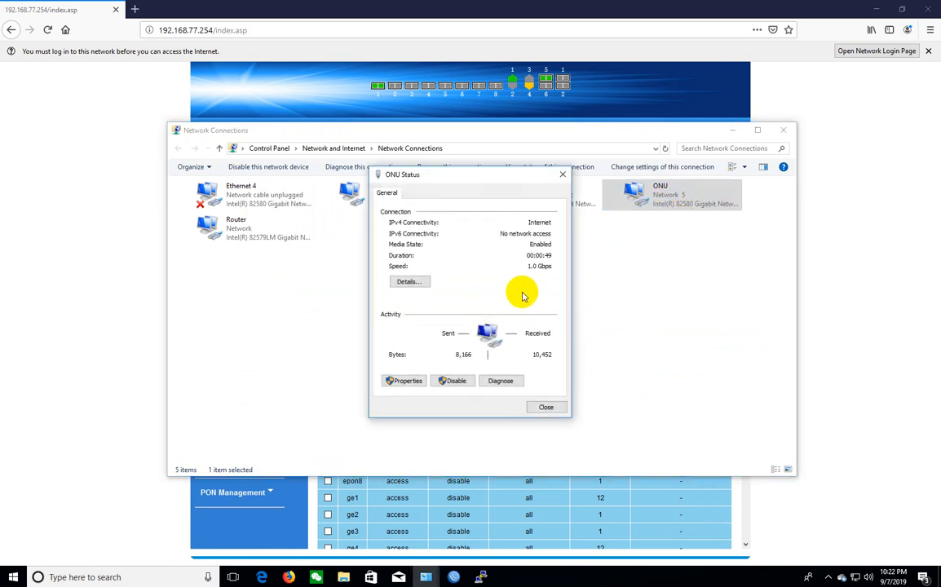
pyautogui.click(397, 280)
pyautogui.click(472, 275)
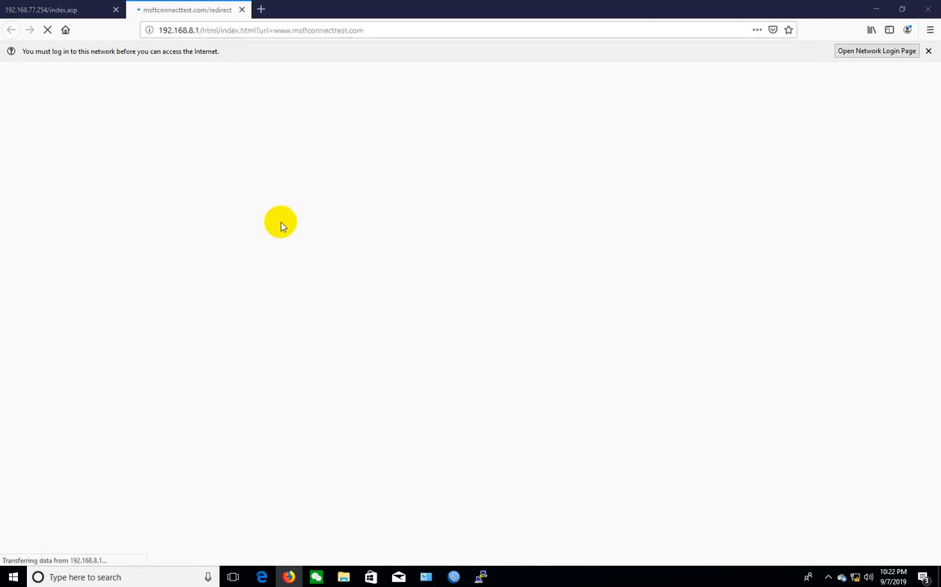
pyautogui.click(241, 10)
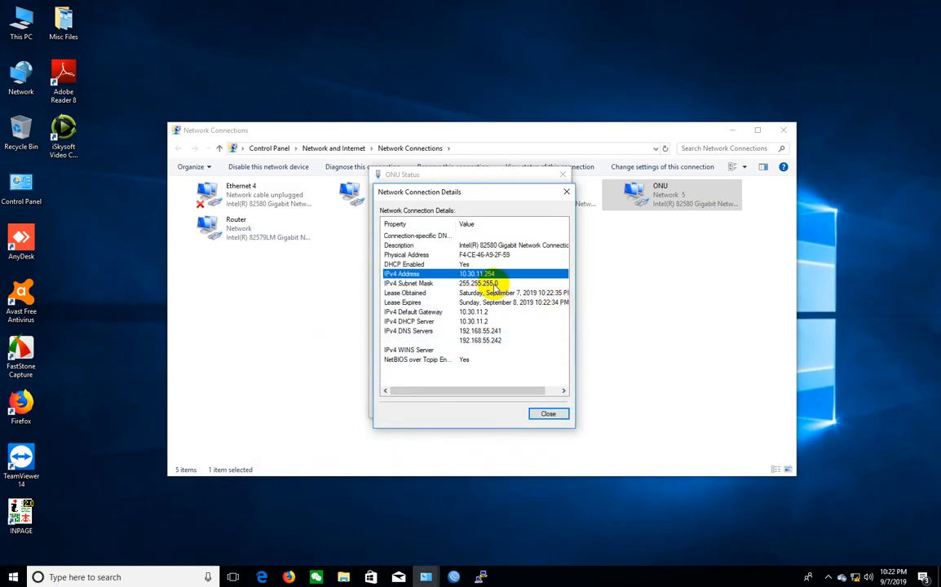
pyautogui.click(567, 194)
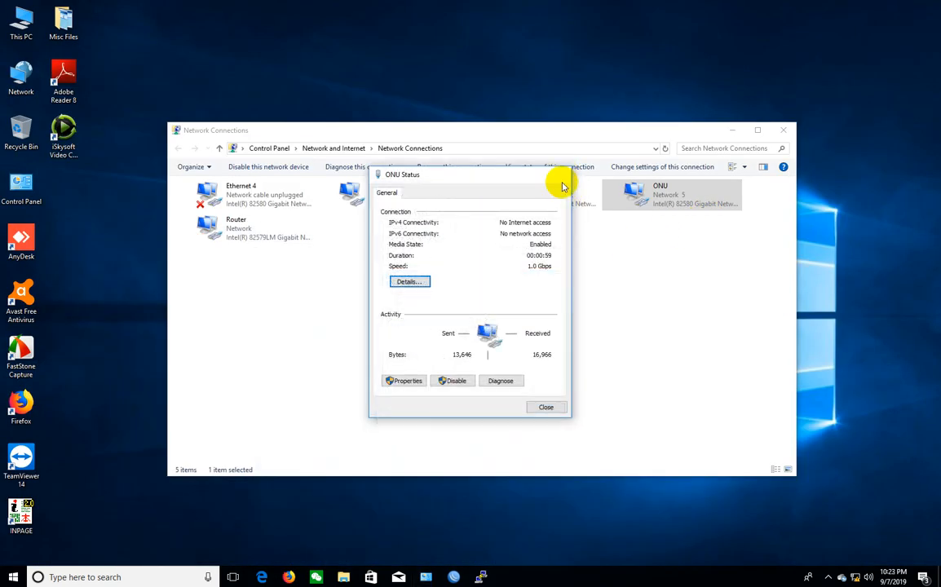
pyautogui.click(563, 176)
# Step: Return to Firefox, select port epon1 and enter 3012 as its default VLAN ID without applying it
pyautogui.click(287, 577)
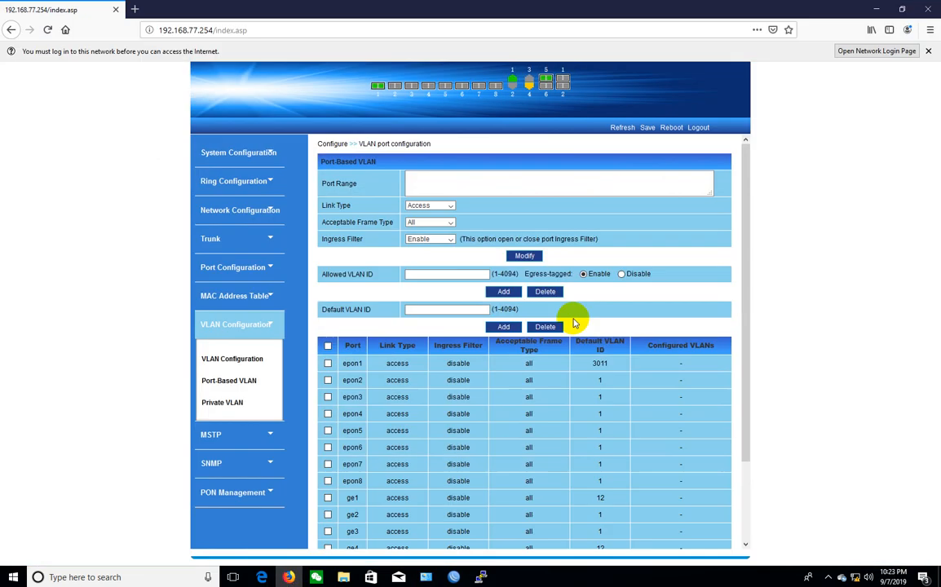
pyautogui.click(327, 365)
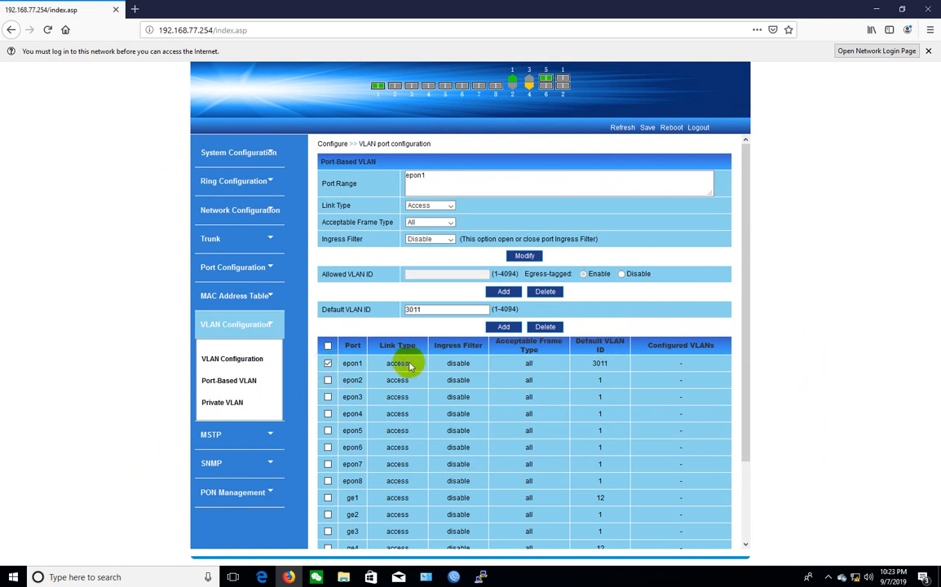
pyautogui.click(432, 311)
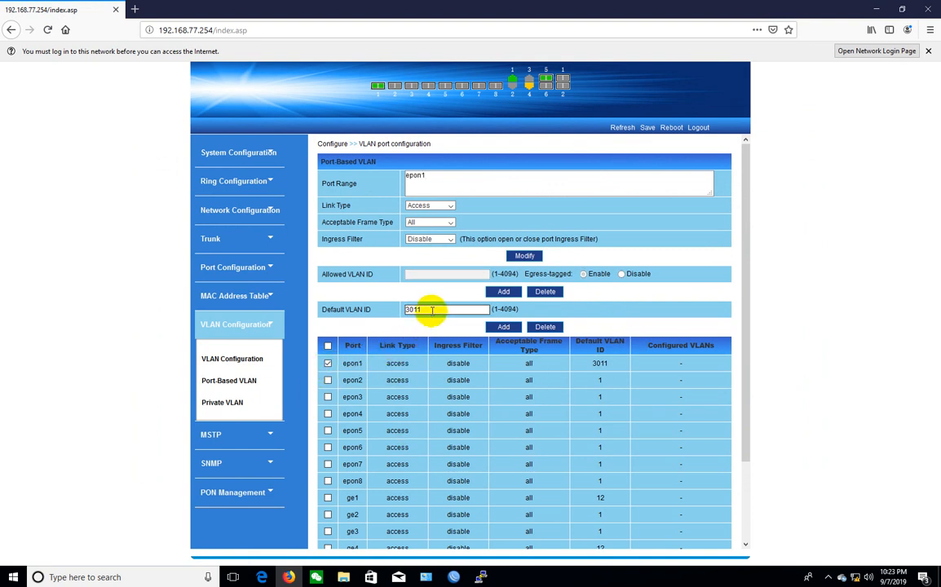
pyautogui.press('BackSpace')
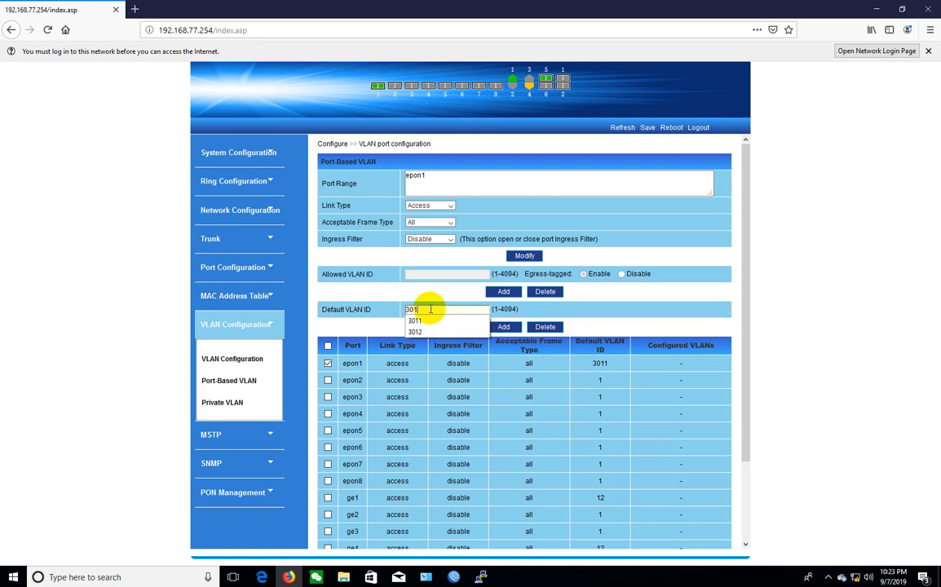
pyautogui.write('2')
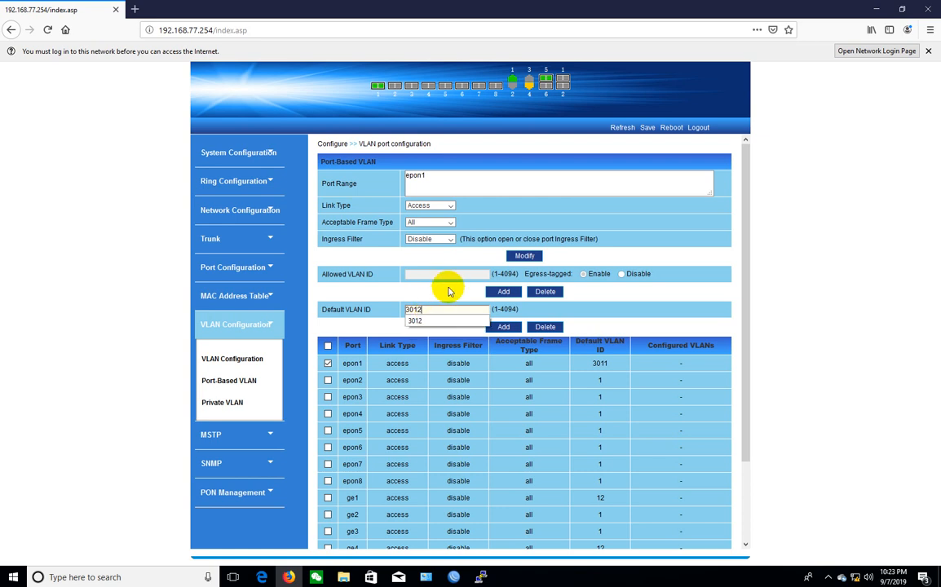
pyautogui.click(451, 302)
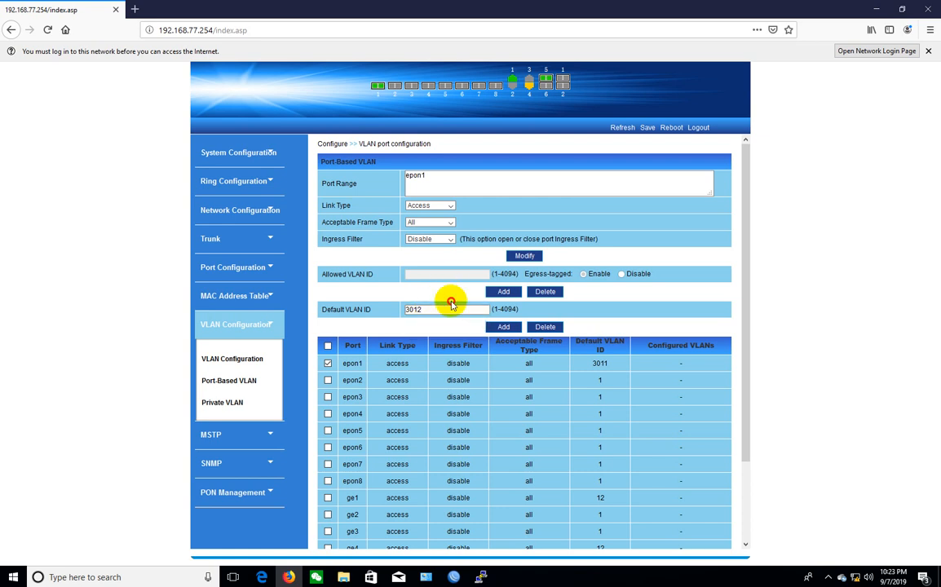
# Step: Review the ONU adapter's IPv4 address again in its network connection details
pyautogui.click(425, 577)
pyautogui.rightClick(659, 201)
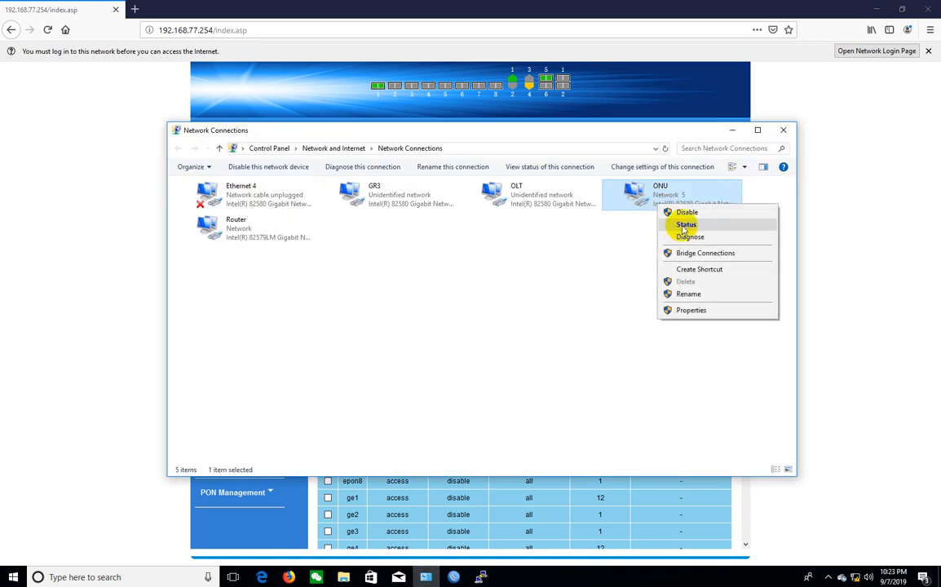
pyautogui.click(678, 222)
pyautogui.click(410, 282)
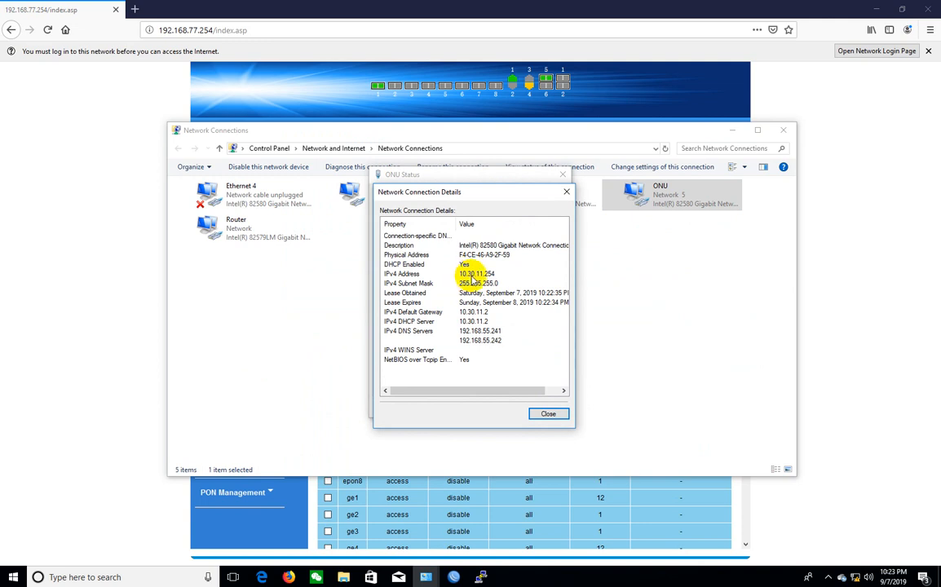
pyautogui.click(548, 415)
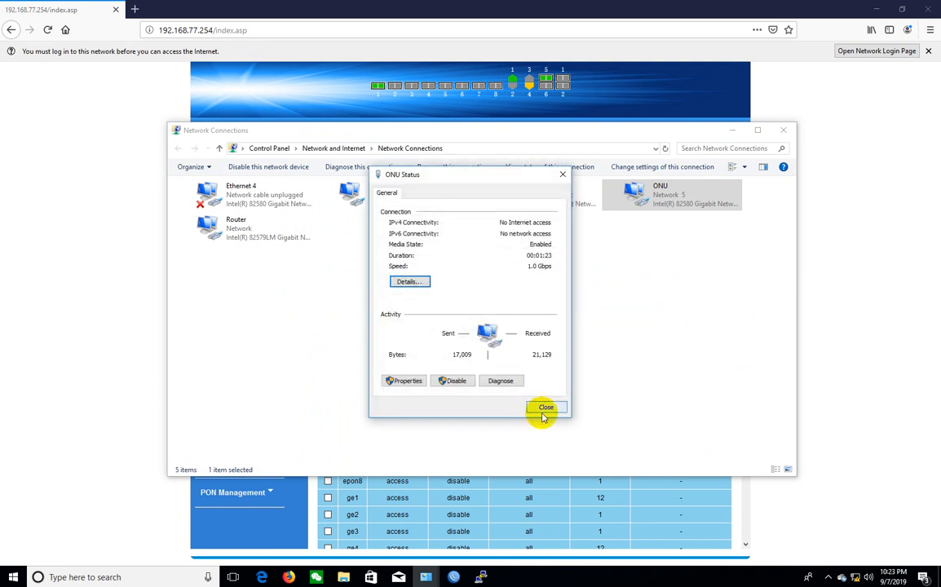
pyautogui.click(543, 410)
# Step: Minimize Network Connections and apply the default VLAN ID 3012 to port epon1
pyautogui.click(733, 132)
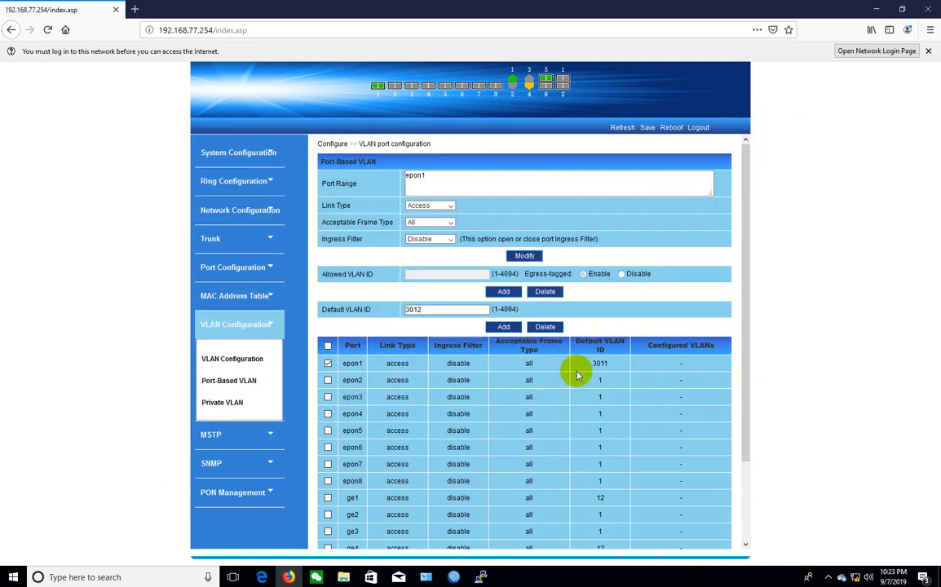
pyautogui.click(503, 327)
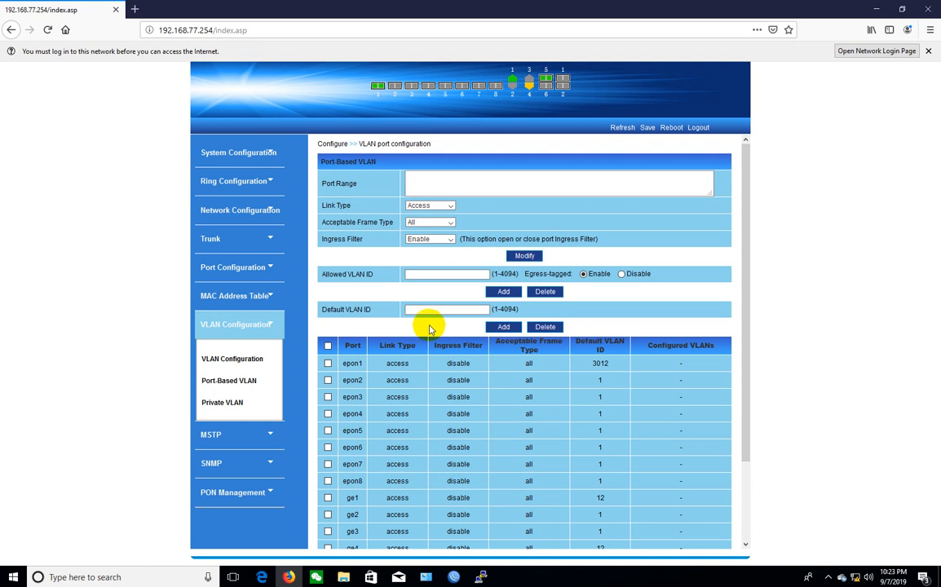
# Step: Minimize Firefox and inspect the ONU adapter's connection details for its address after the VLAN change
pyautogui.click(290, 576)
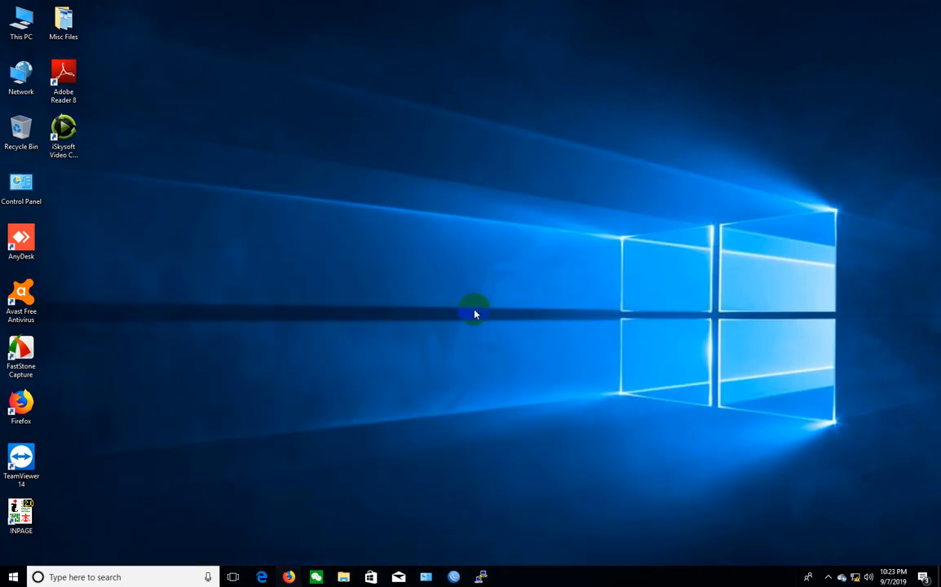
pyautogui.click(425, 576)
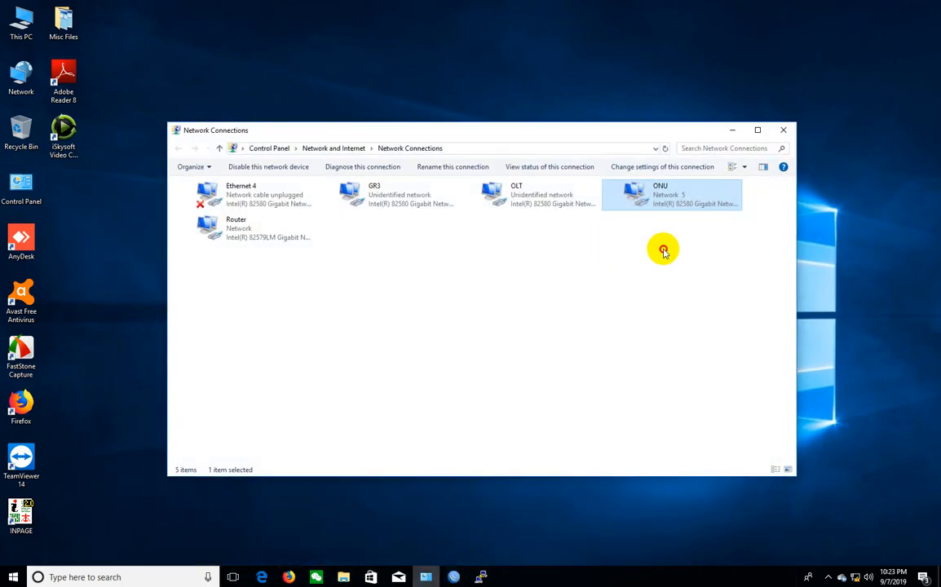
pyautogui.rightClick(655, 189)
pyautogui.click(683, 211)
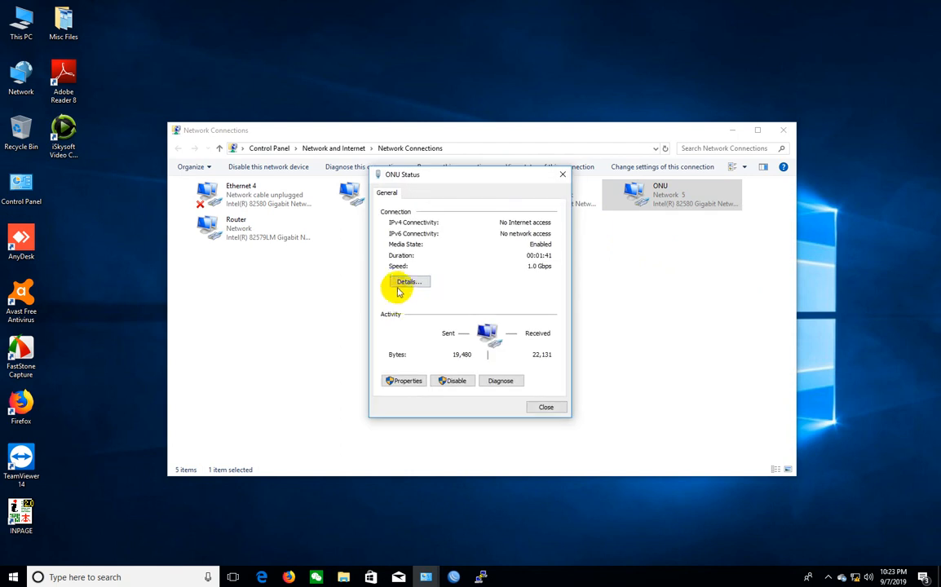
pyautogui.click(399, 282)
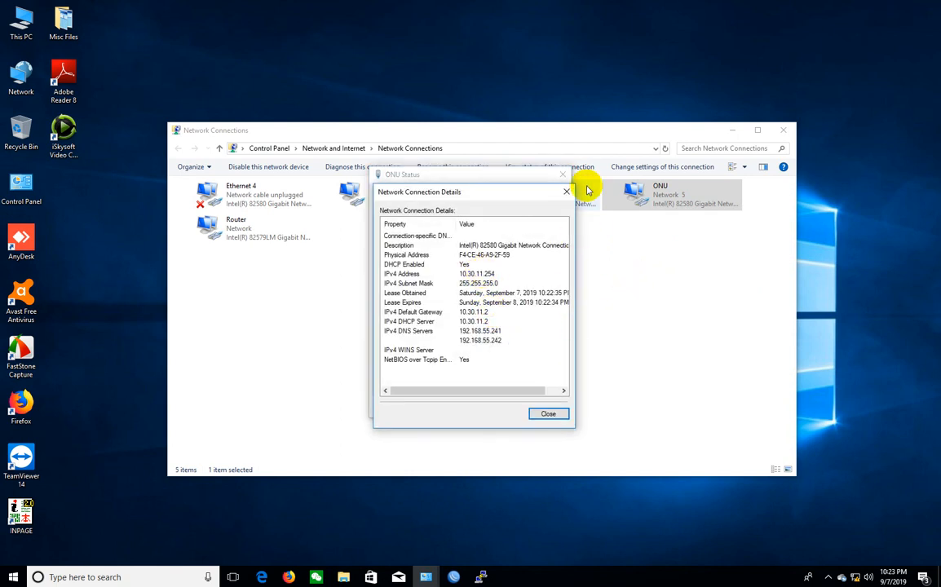
pyautogui.click(565, 191)
pyautogui.click(561, 178)
# Step: Disable and re-enable the ONU network adapter, dismissing the network login page and minimizing Firefox
pyautogui.rightClick(628, 193)
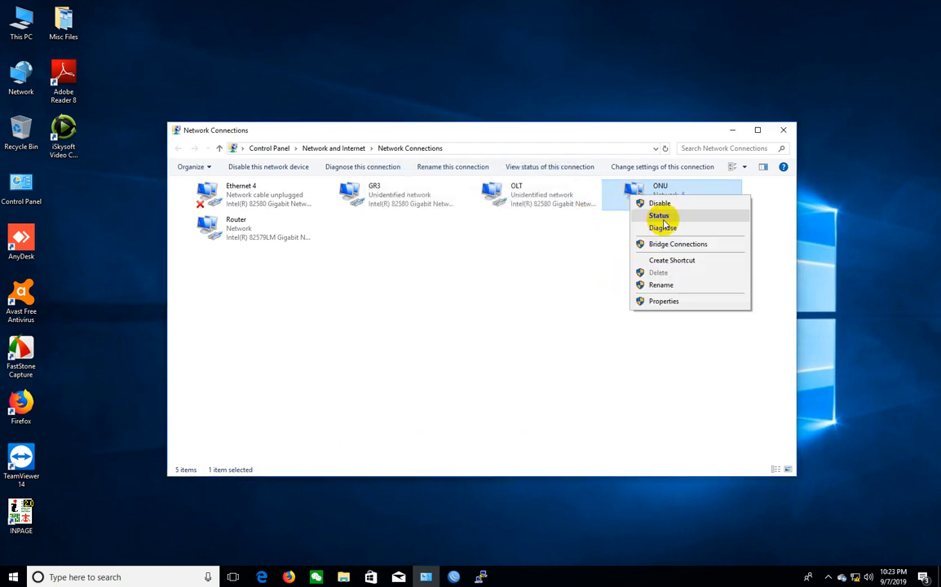
pyautogui.click(648, 205)
pyautogui.rightClick(628, 199)
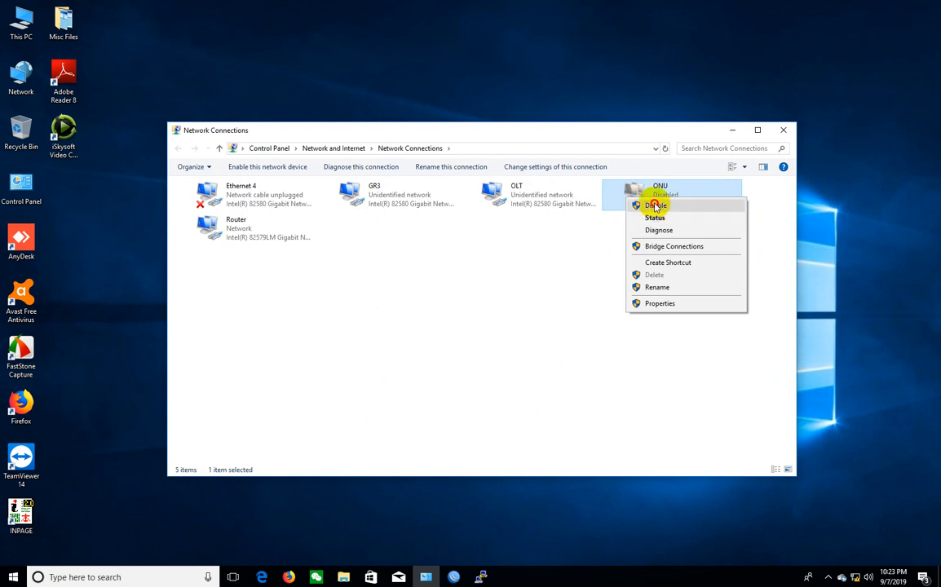
pyautogui.click(582, 253)
pyautogui.rightClick(635, 186)
pyautogui.click(660, 194)
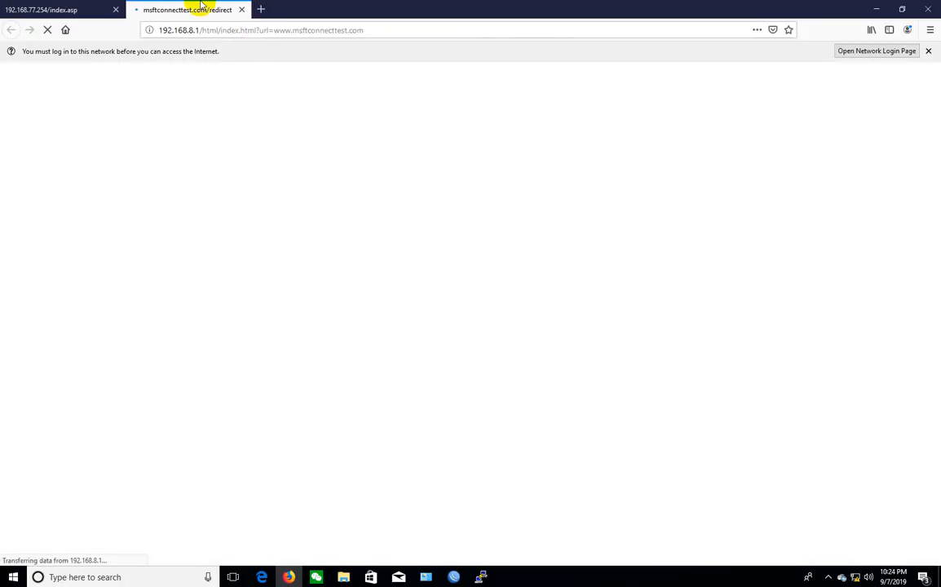
pyautogui.middleClick(197, 7)
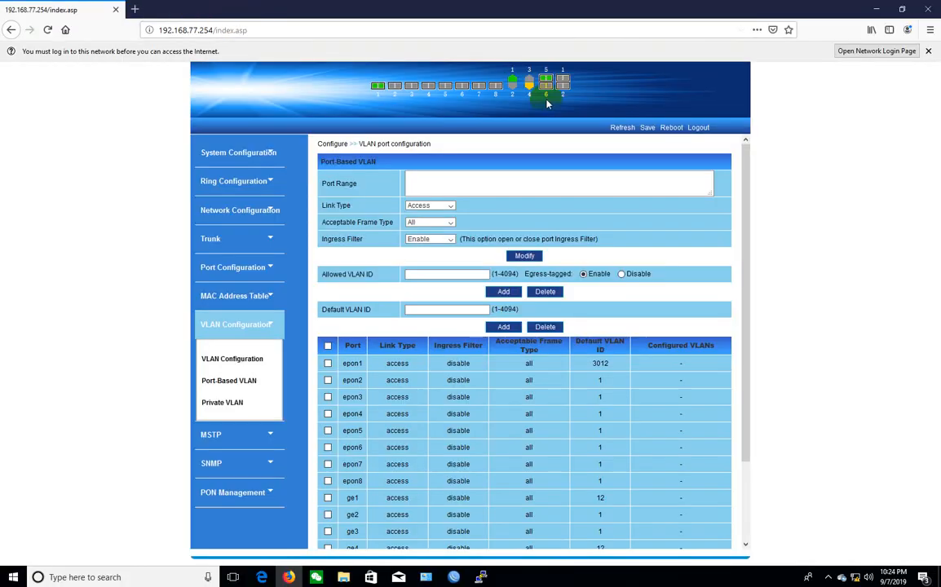
pyautogui.click(876, 9)
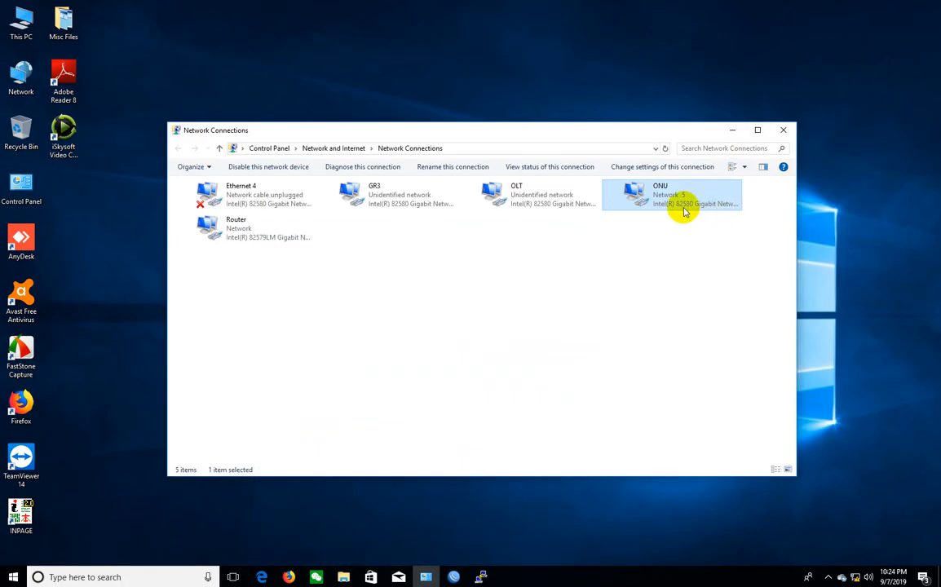
# Step: Inspect the ONU adapter's IPv4 address in its network connection details, and minimize Network Connections
pyautogui.rightClick(629, 203)
pyautogui.click(640, 228)
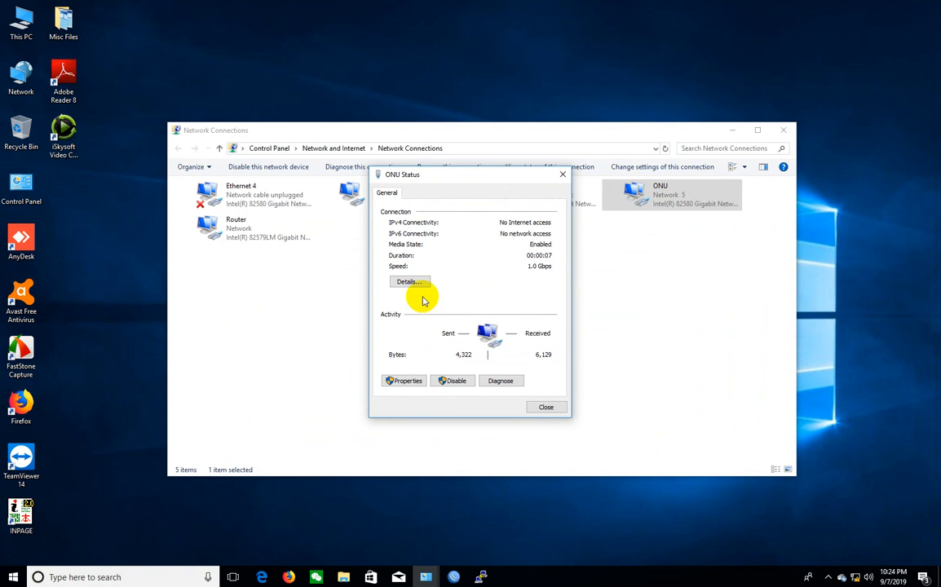
pyautogui.click(412, 283)
pyautogui.click(467, 275)
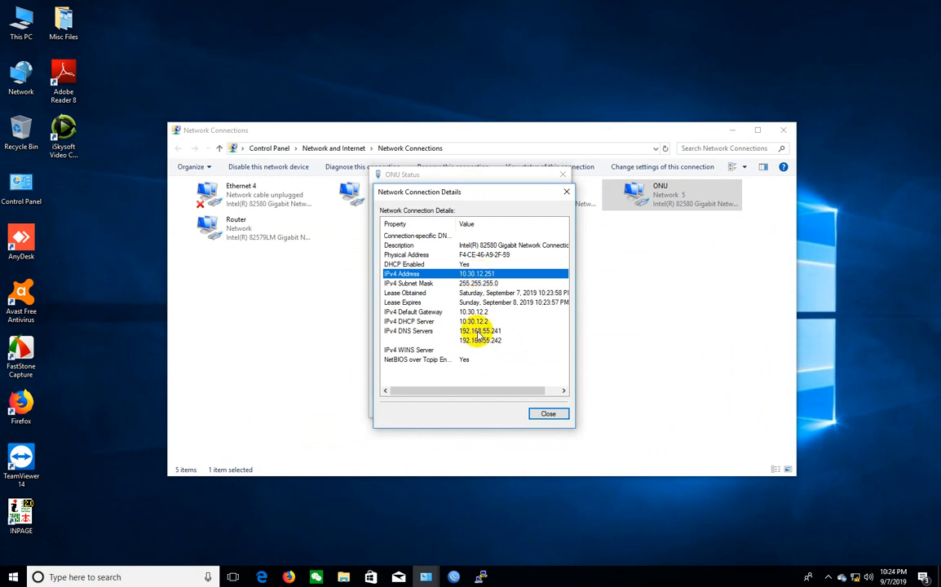
pyautogui.click(565, 196)
pyautogui.click(563, 175)
pyautogui.click(598, 260)
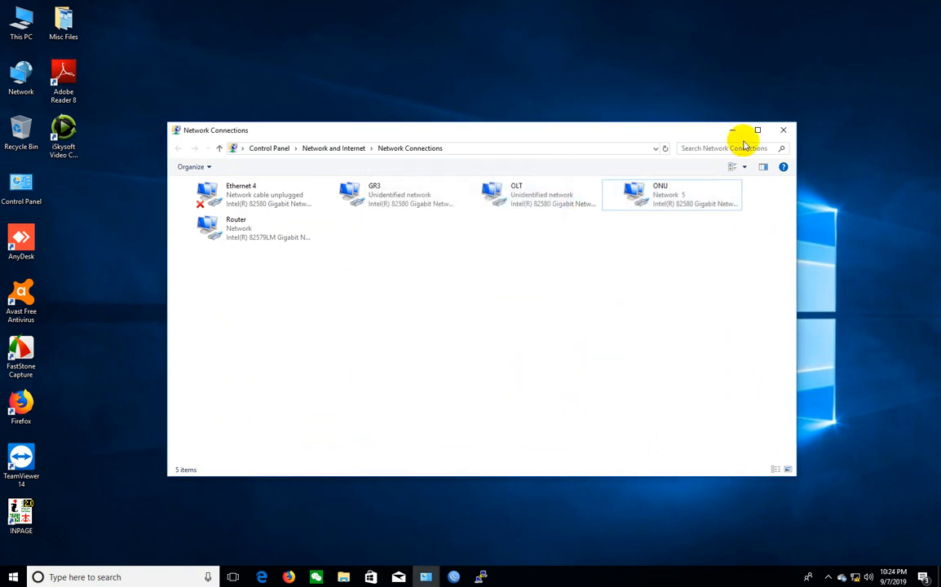
pyautogui.click(733, 133)
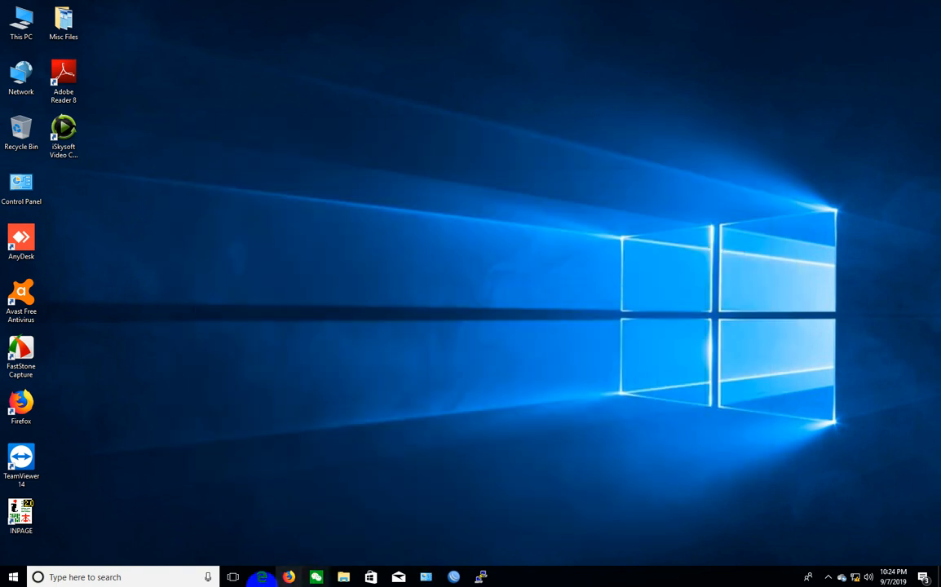
# Step: Switch to Firefox, check epon1's default VLAN ID, and change the port's link type to Trunk
pyautogui.click(289, 577)
pyautogui.moveTo(347, 363); pyautogui.dragTo(358, 363)
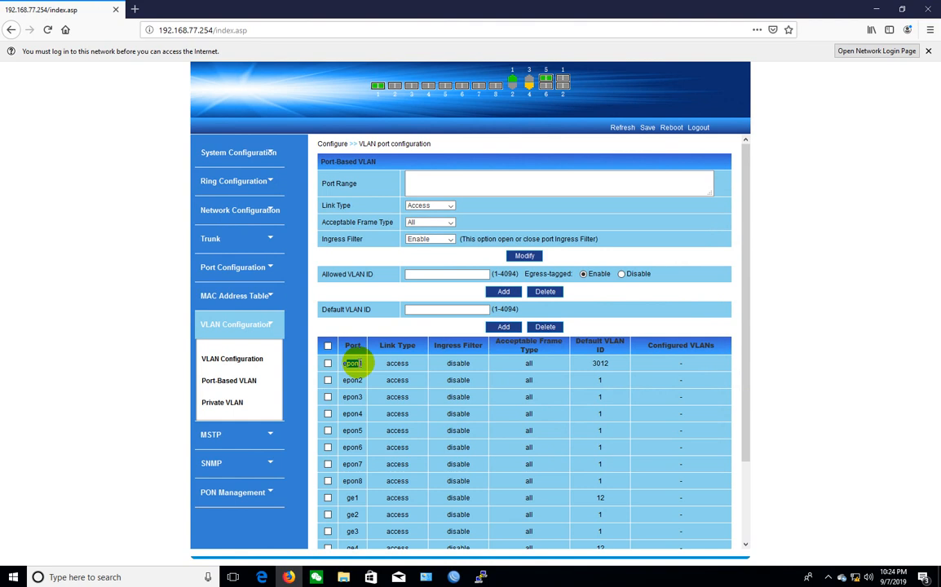
pyautogui.moveTo(592, 366); pyautogui.dragTo(607, 364)
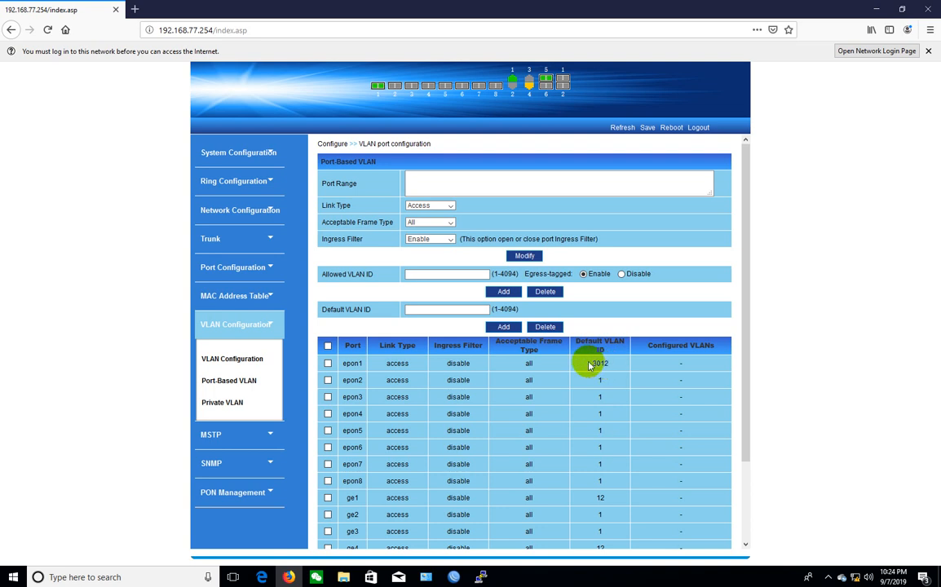
pyautogui.moveTo(588, 365)
pyautogui.mouseDown()
pyautogui.moveTo(611, 368)
pyautogui.moveTo(605, 363)
pyautogui.mouseUp()
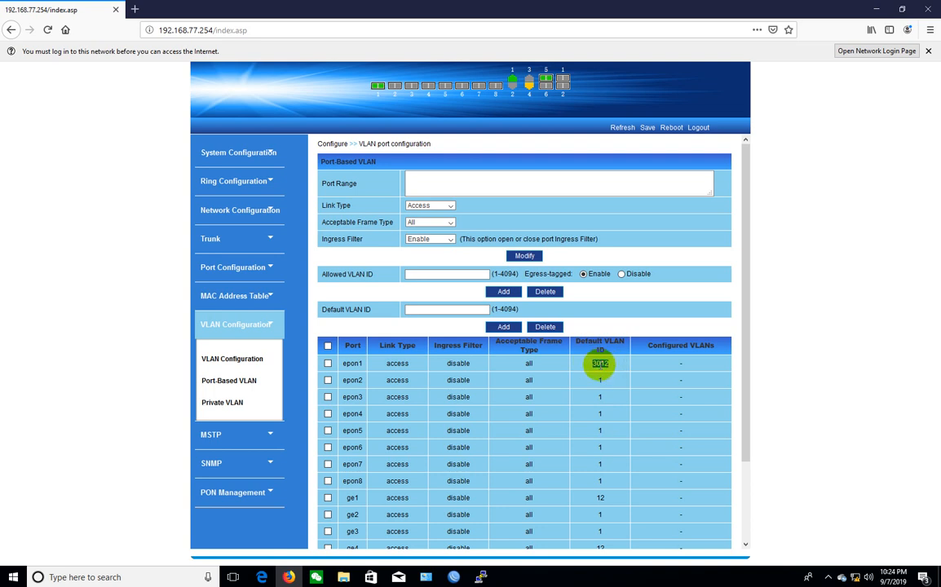
pyautogui.doubleClick(597, 363)
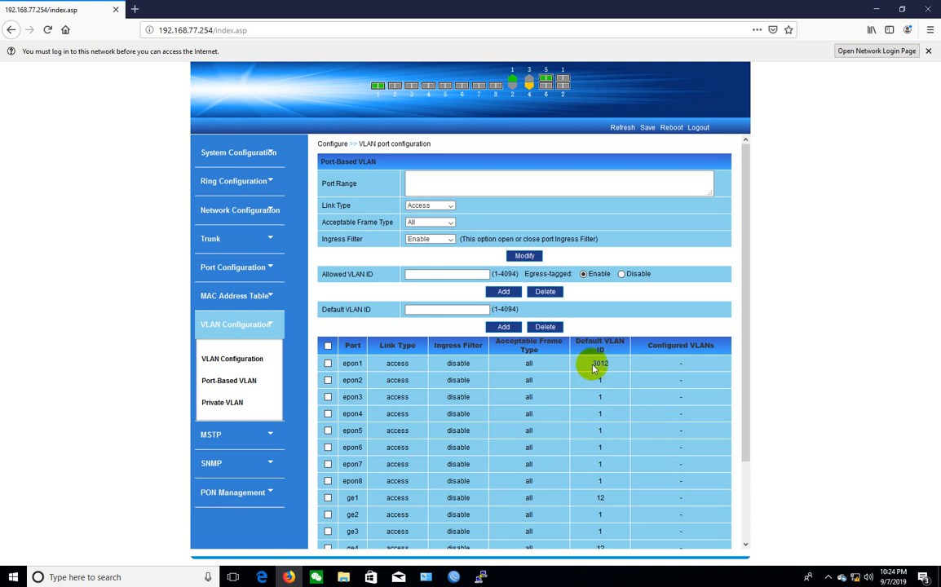
pyautogui.click(327, 363)
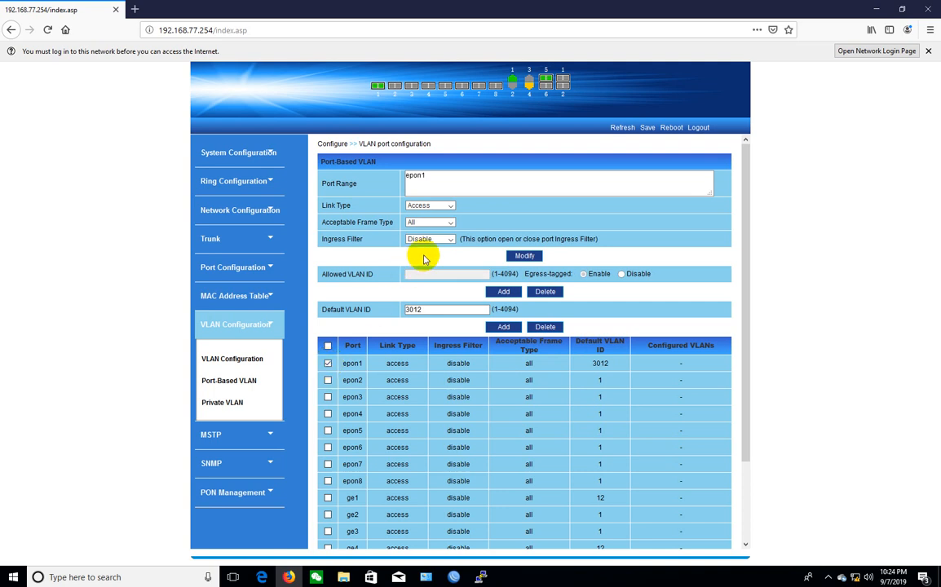
pyautogui.click(435, 206)
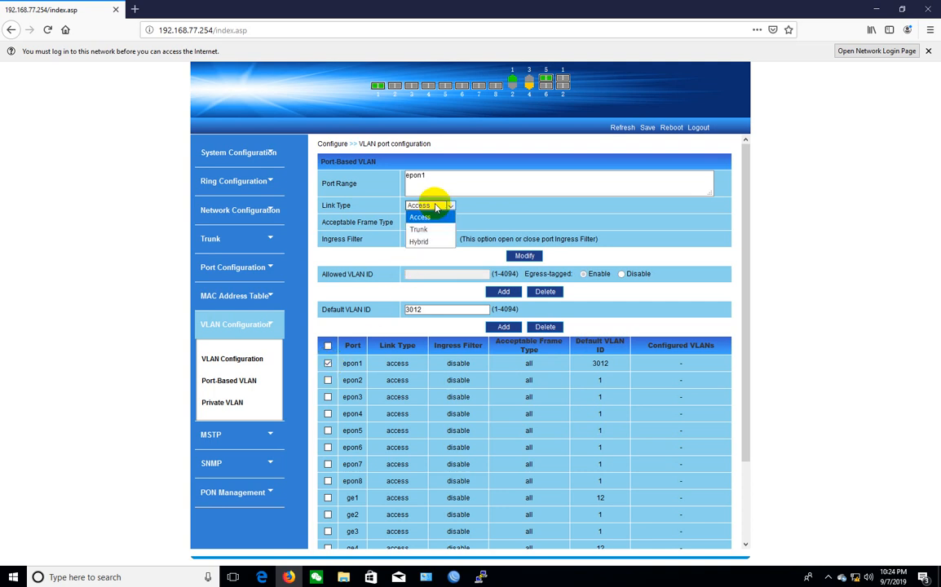
pyautogui.click(418, 229)
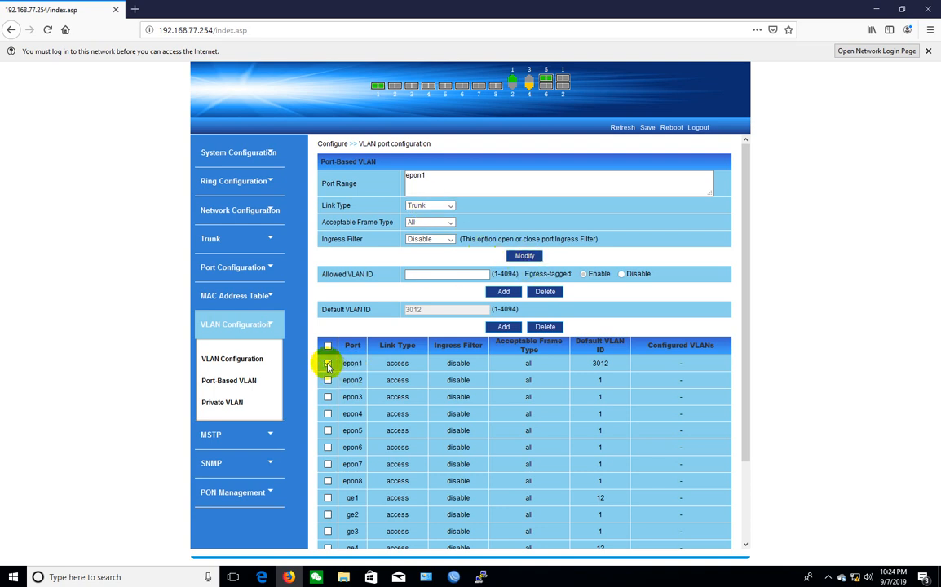
pyautogui.click(427, 205)
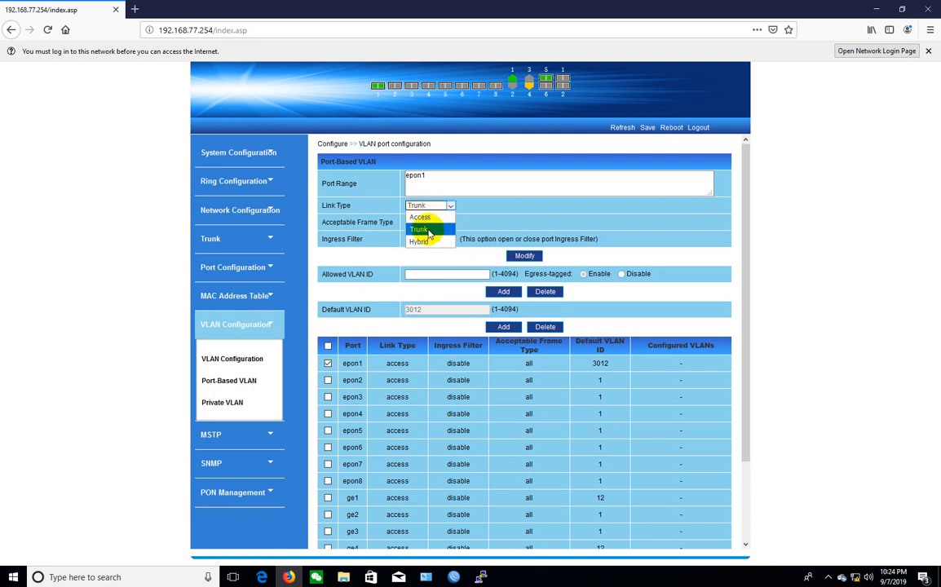
pyautogui.click(425, 230)
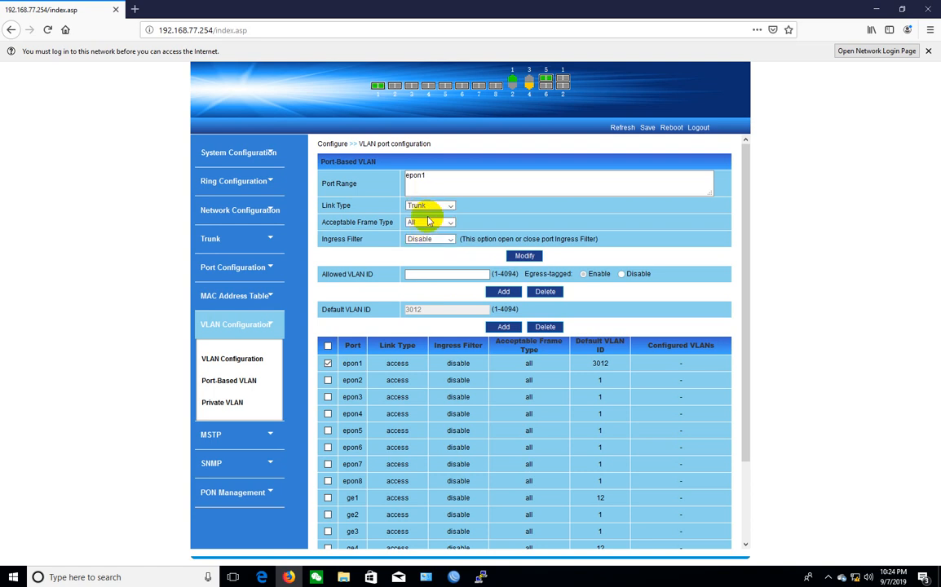
pyautogui.click(521, 258)
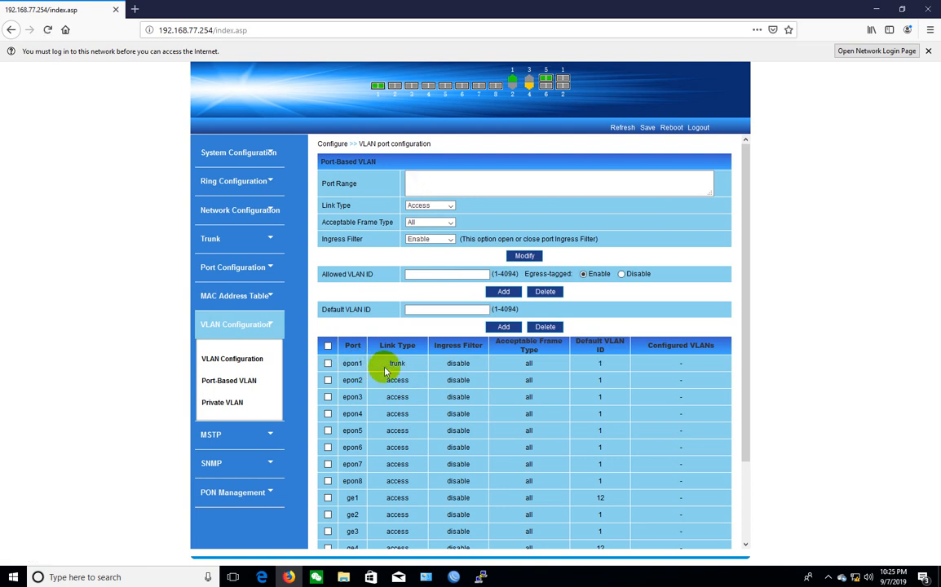
pyautogui.moveTo(386, 366); pyautogui.dragTo(408, 369)
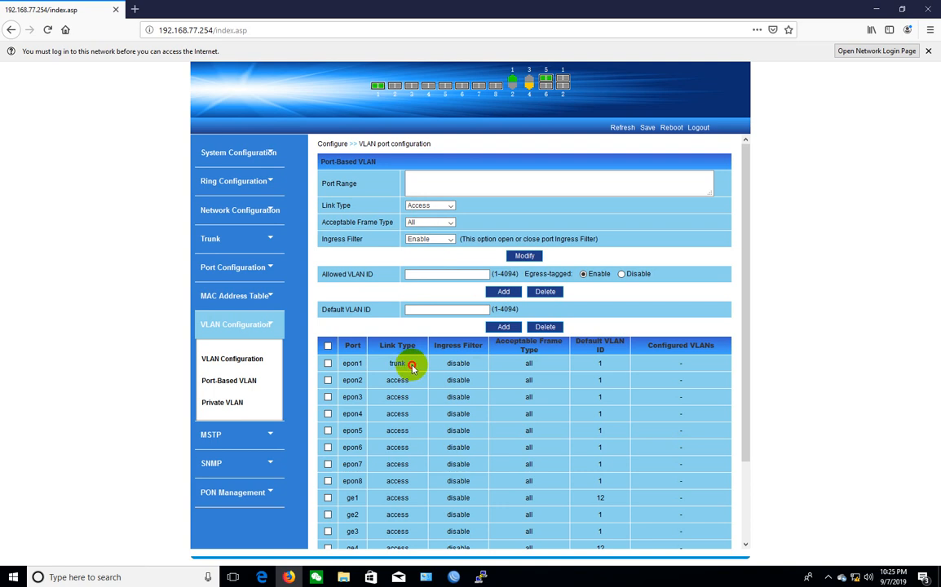
# Step: Add allowed VLAN IDs 3011,3012 to port epon1 and check its configured VLANs and link type
pyautogui.click(328, 363)
pyautogui.click(429, 274)
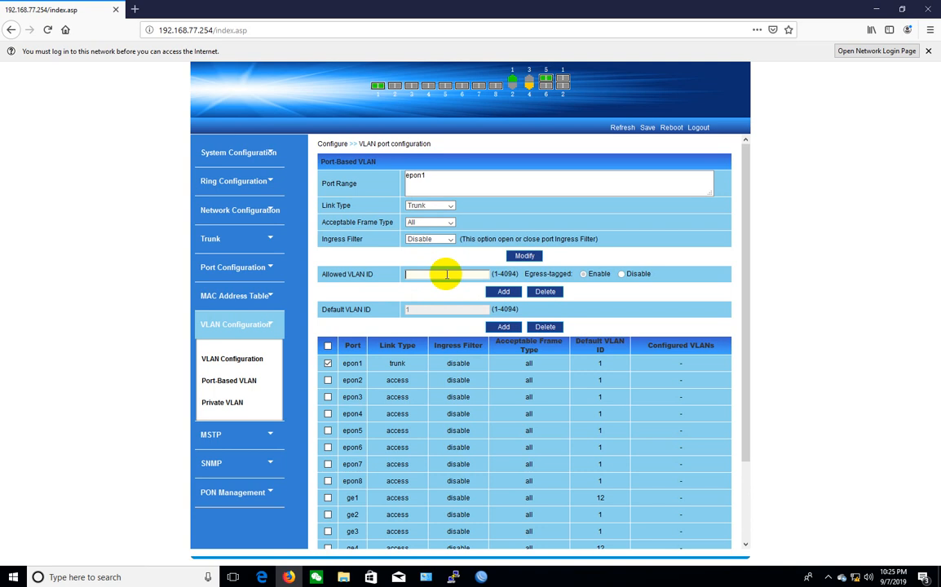
pyautogui.write('3011')
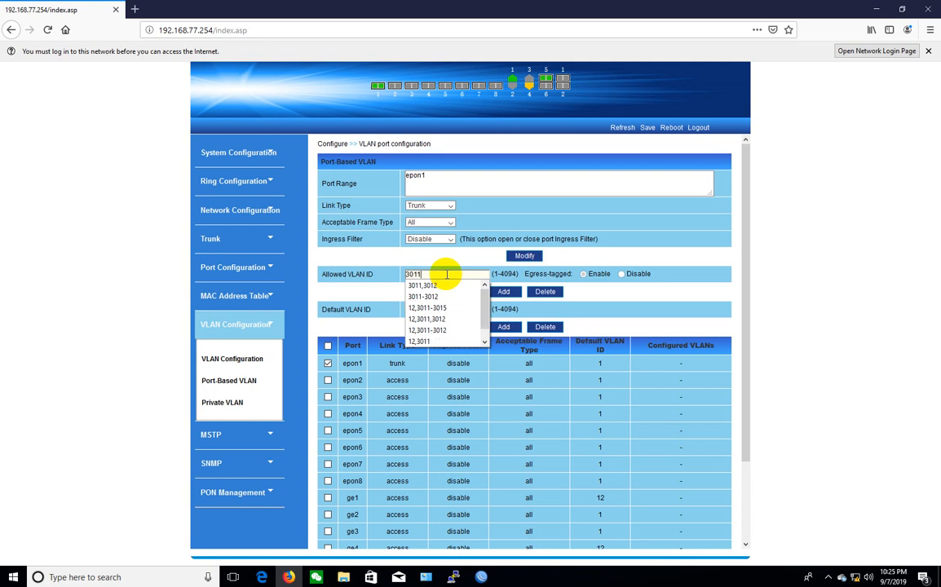
pyautogui.click(448, 285)
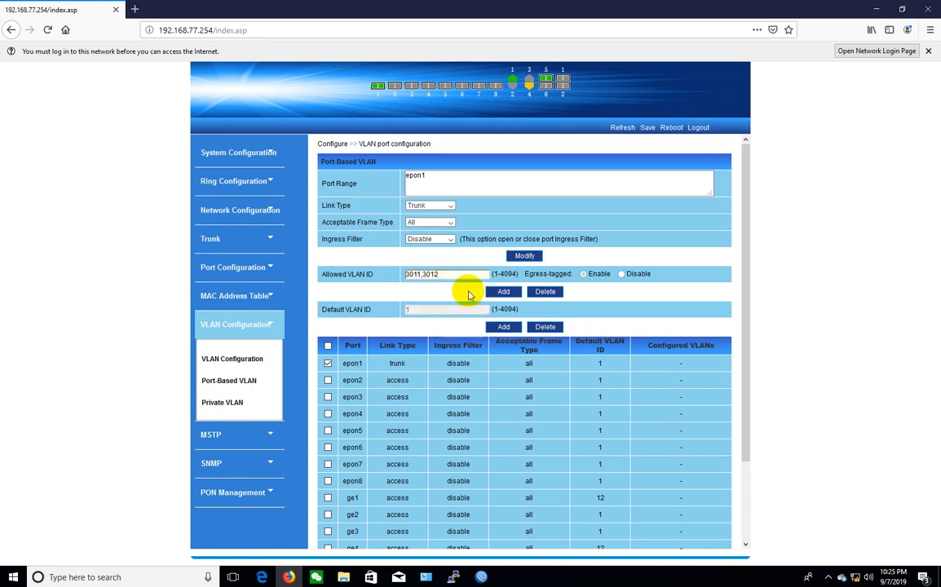
pyautogui.click(451, 273)
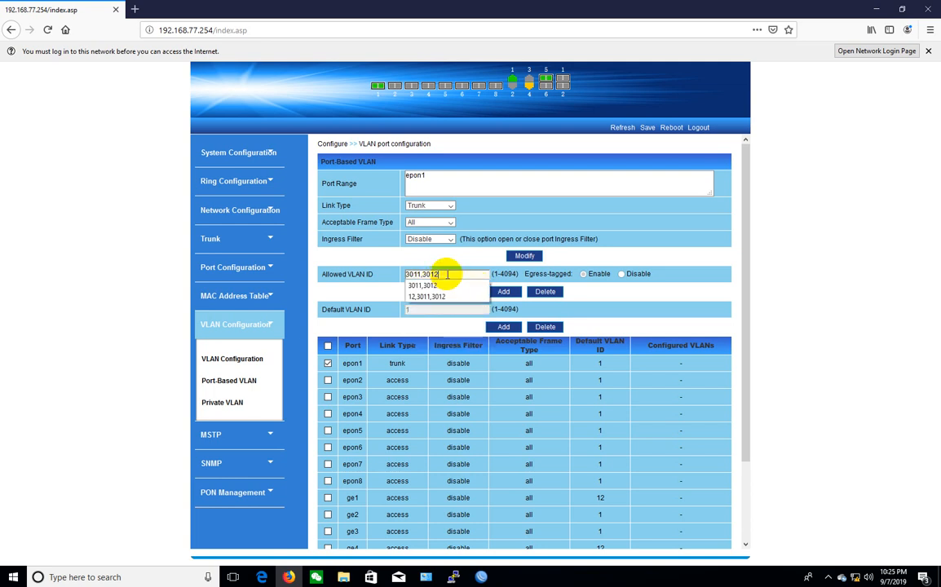
pyautogui.click(460, 273)
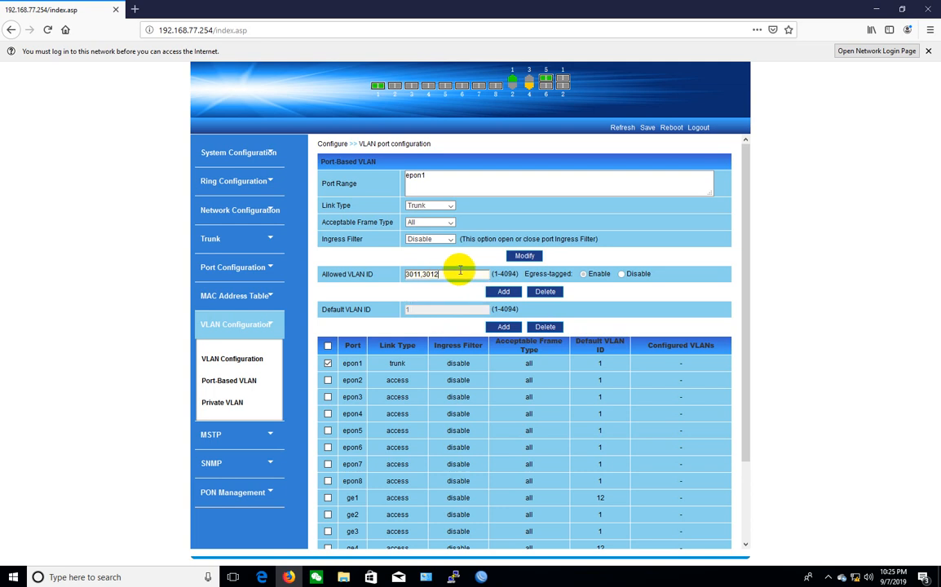
pyautogui.click(501, 293)
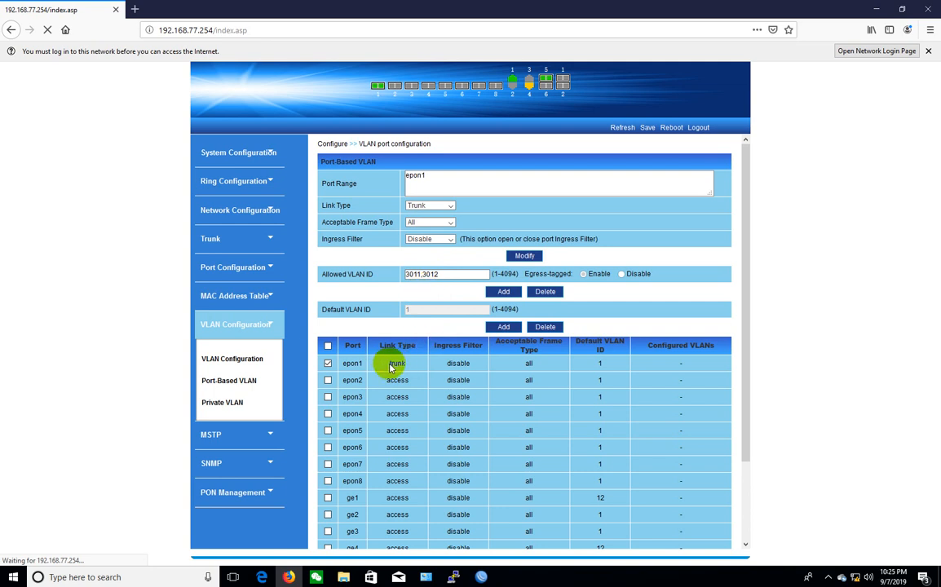
pyautogui.moveTo(664, 364); pyautogui.dragTo(708, 372)
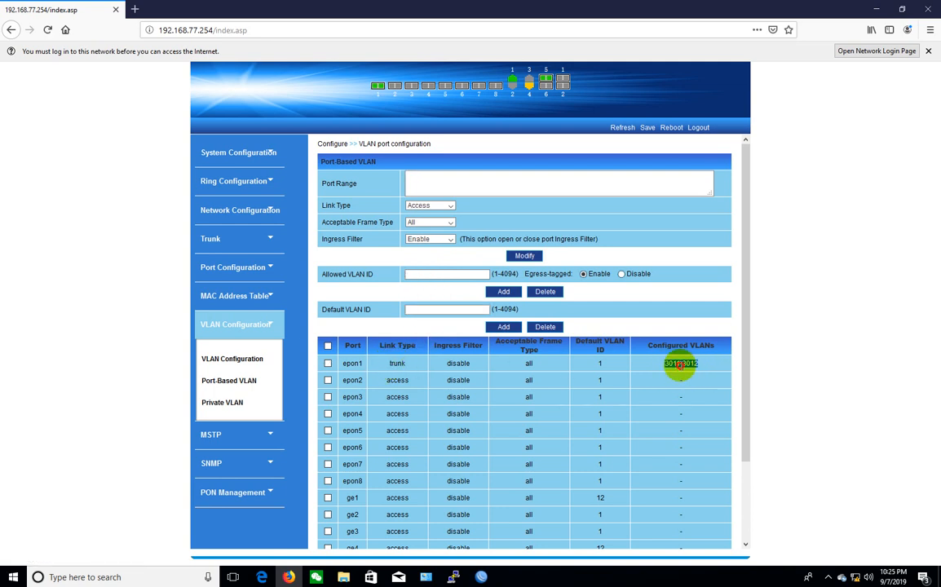
pyautogui.click(679, 365)
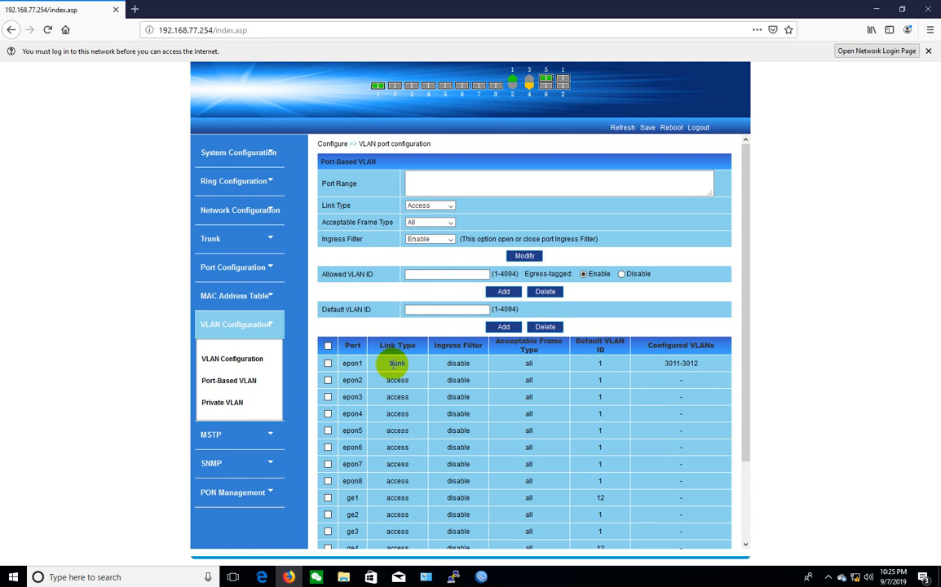
pyautogui.moveTo(389, 368); pyautogui.dragTo(408, 367)
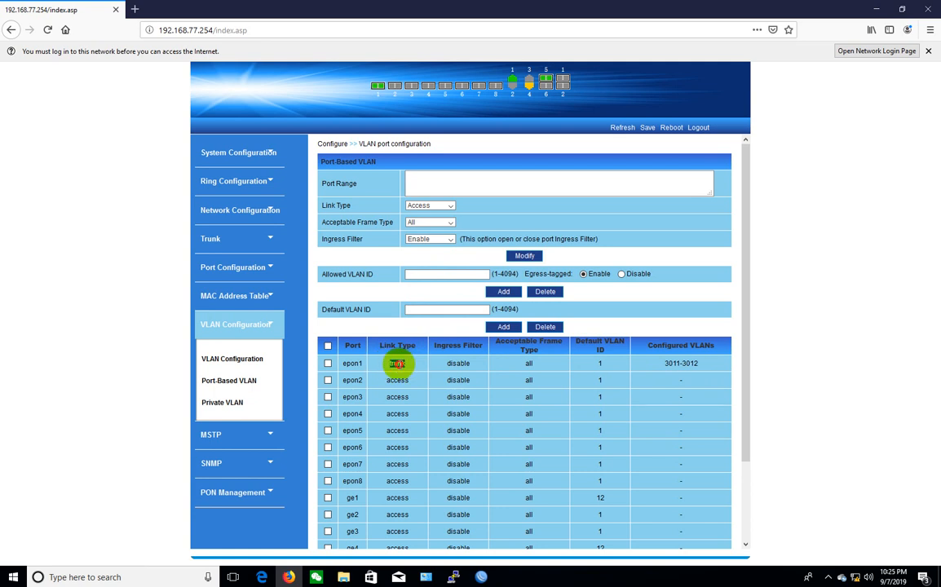
pyautogui.click(376, 371)
pyautogui.doubleClick(397, 364)
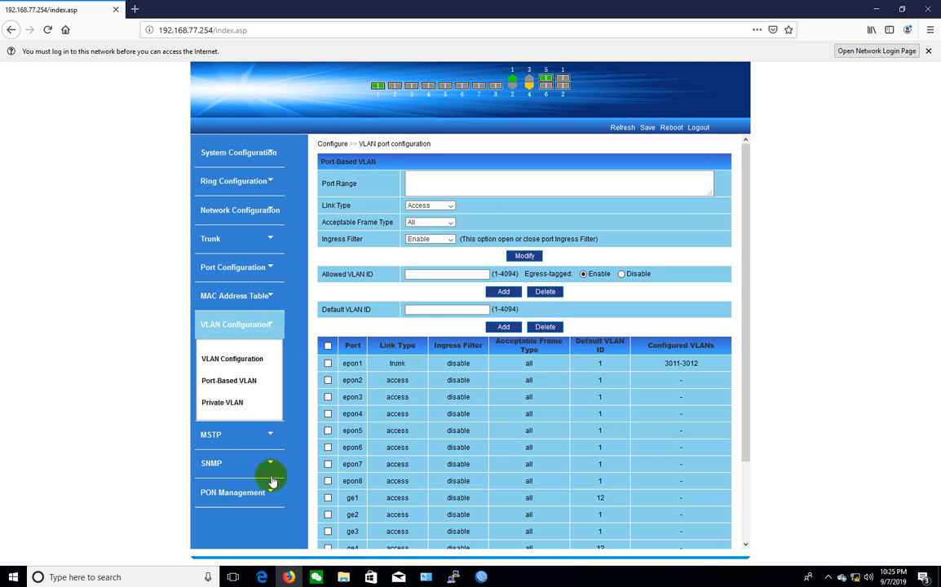
# Step: Add a service profile named SFU-3011 in the PON service profile management, keeping the transparent VLAN mode
pyautogui.click(227, 494)
pyautogui.scroll(-3, 244, 398)
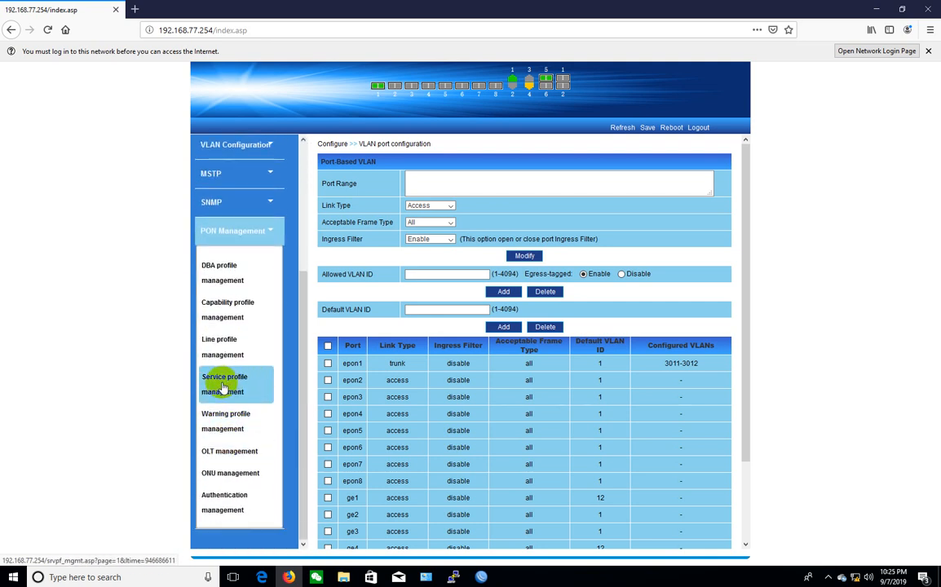
pyautogui.click(222, 387)
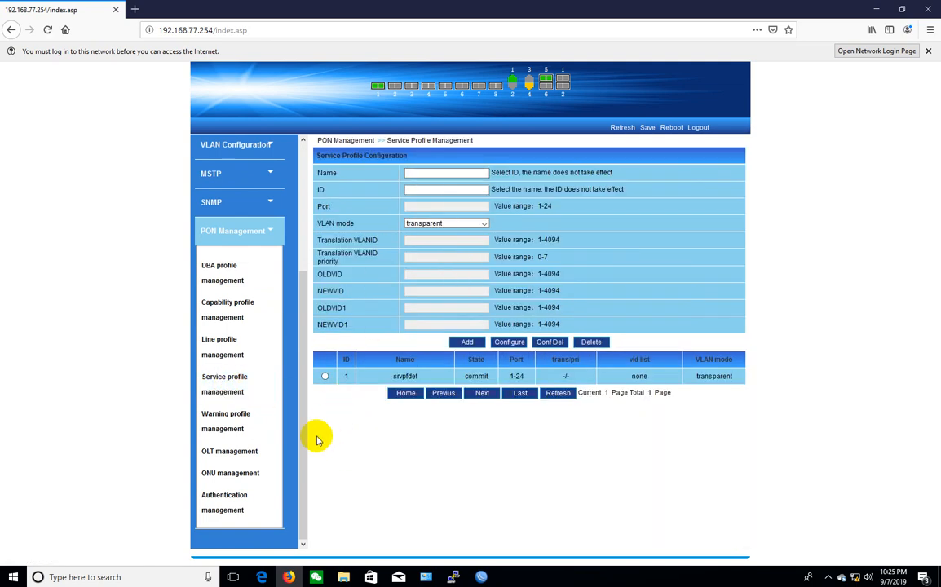
pyautogui.click(424, 173)
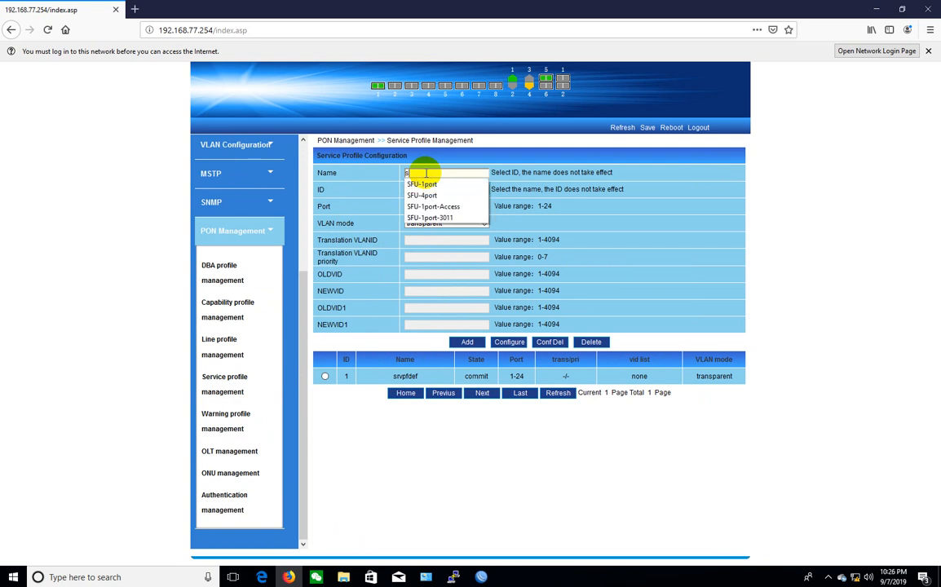
pyautogui.press('Down')
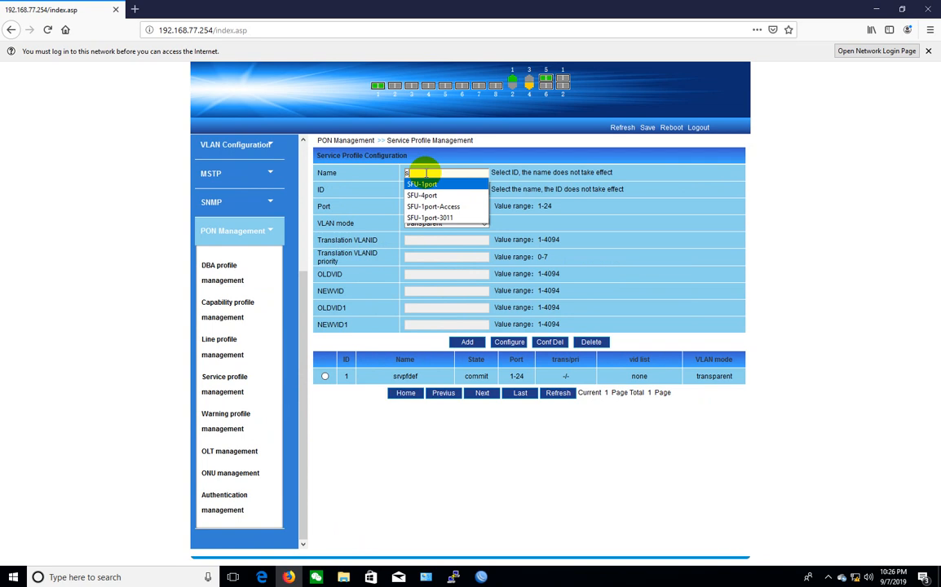
pyautogui.press('Up')
pyautogui.press('Down')
pyautogui.press('Return')
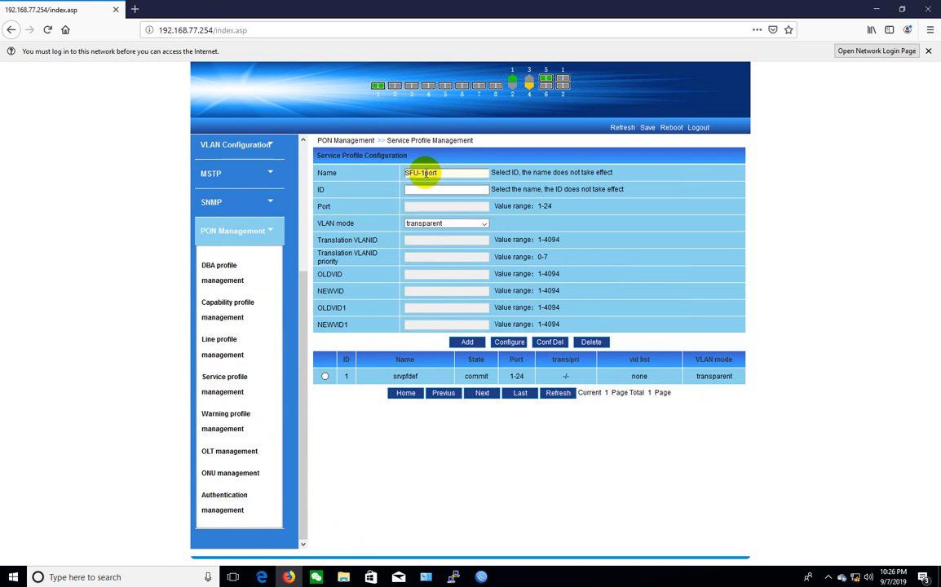
pyautogui.press('BackSpace')
pyautogui.press('BackSpace')
pyautogui.write('3011')
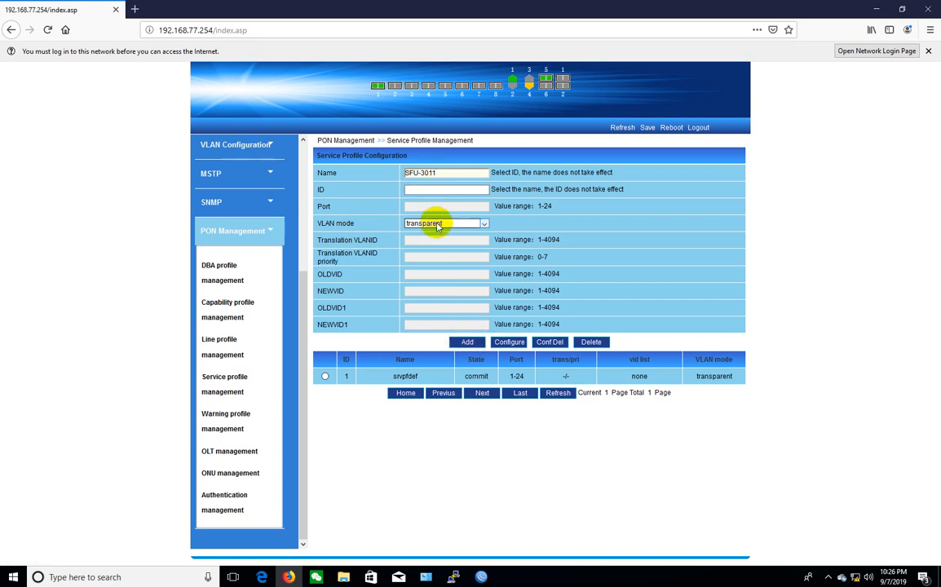
pyautogui.click(466, 341)
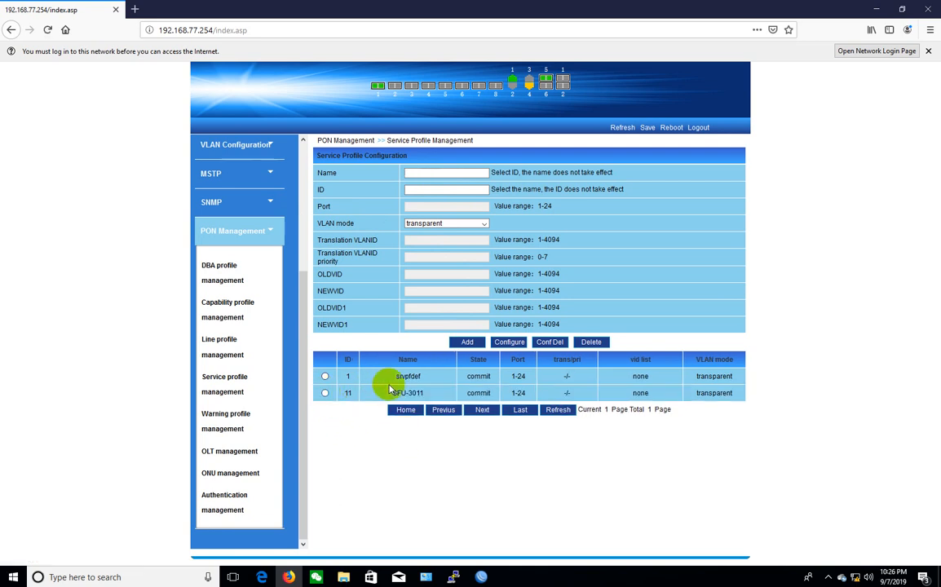
pyautogui.moveTo(392, 394); pyautogui.dragTo(424, 395)
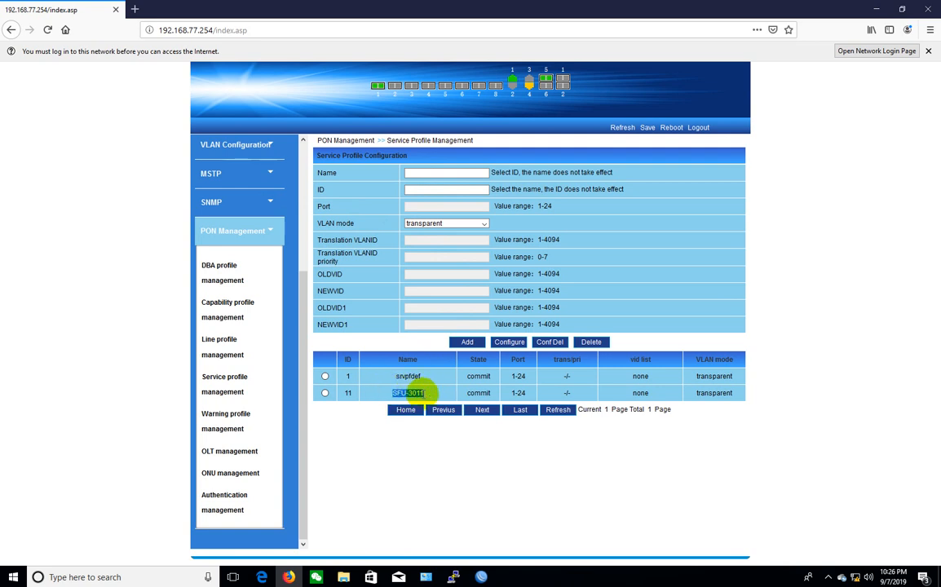
# Step: Select the service profile SFU-3011 for configuration, choose the VLAN mode tag and set its port to 1
pyautogui.click(324, 394)
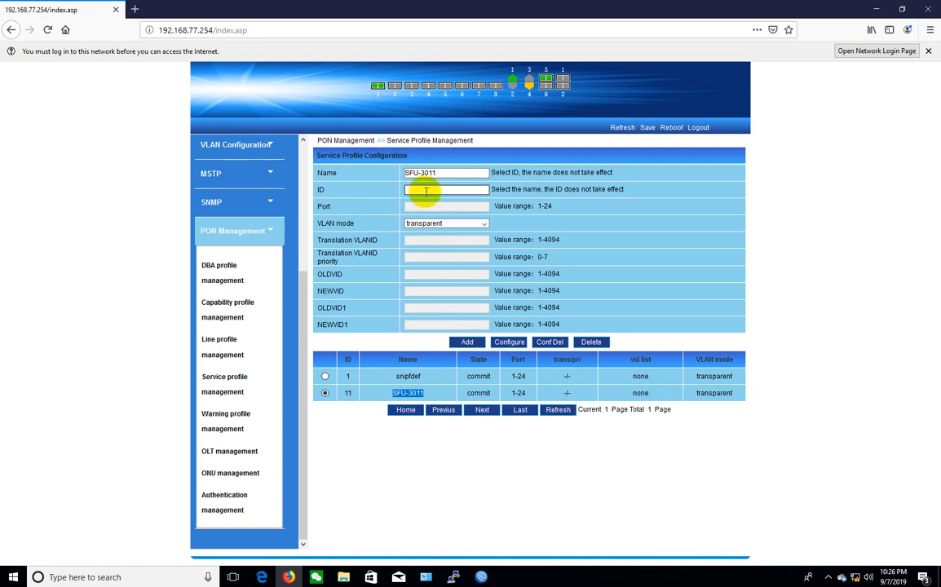
pyautogui.click(435, 226)
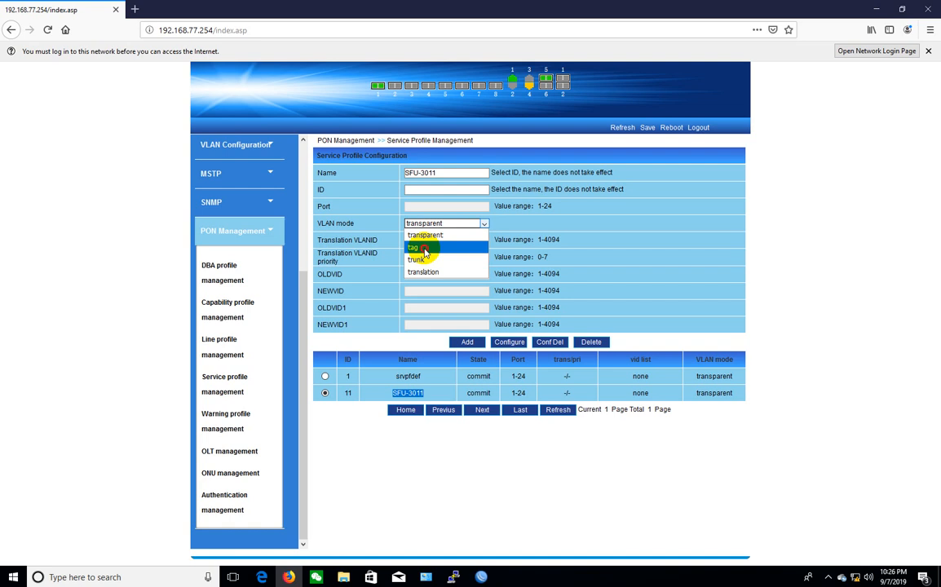
pyautogui.click(424, 250)
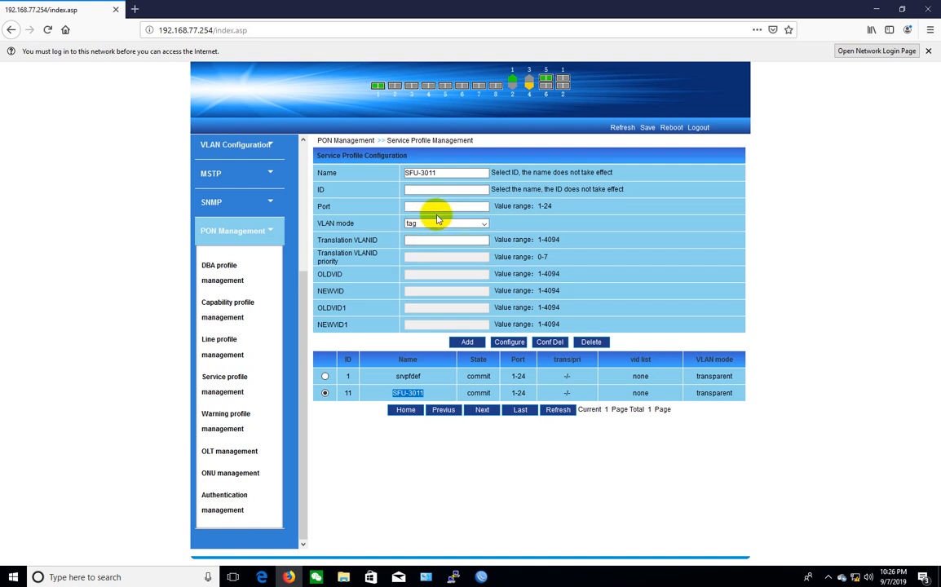
pyautogui.click(428, 208)
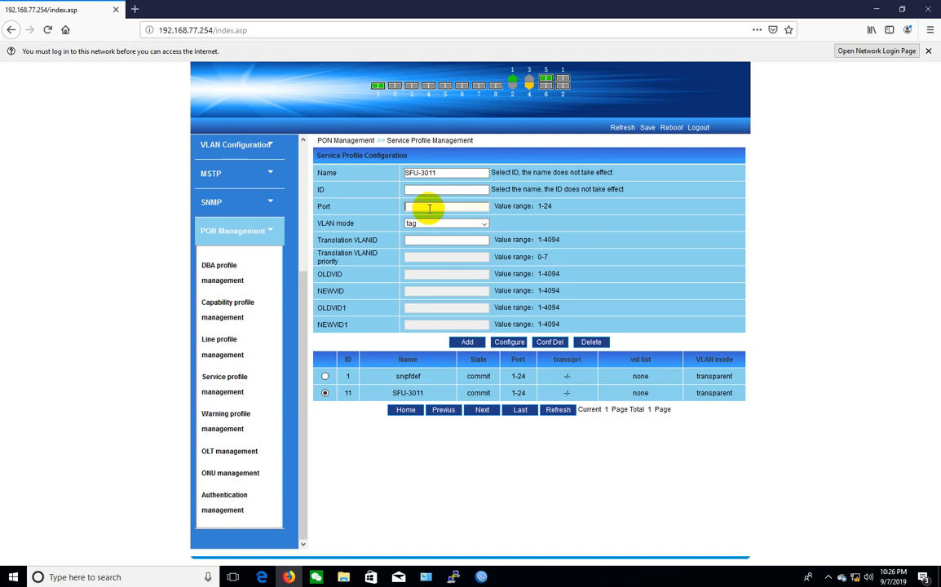
pyautogui.write('1')
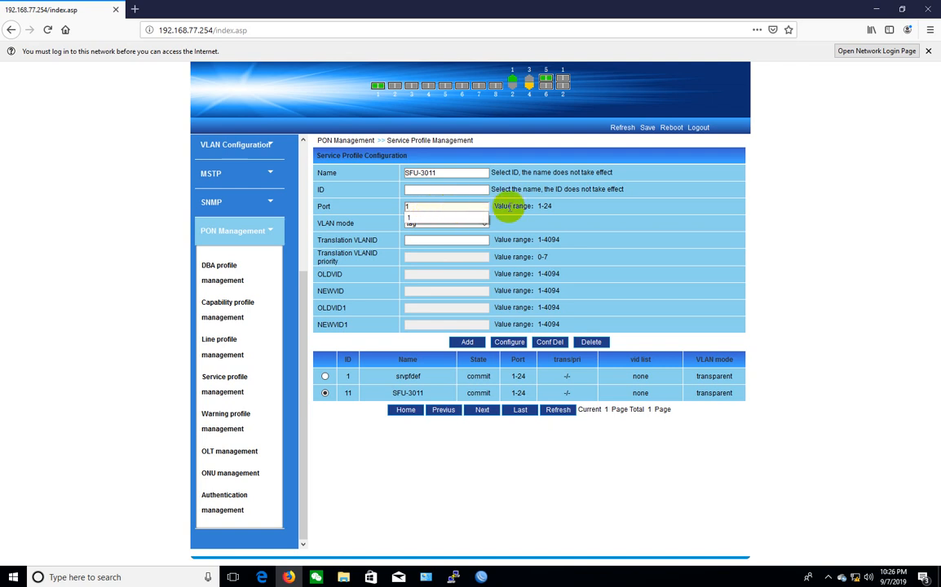
pyautogui.click(505, 207)
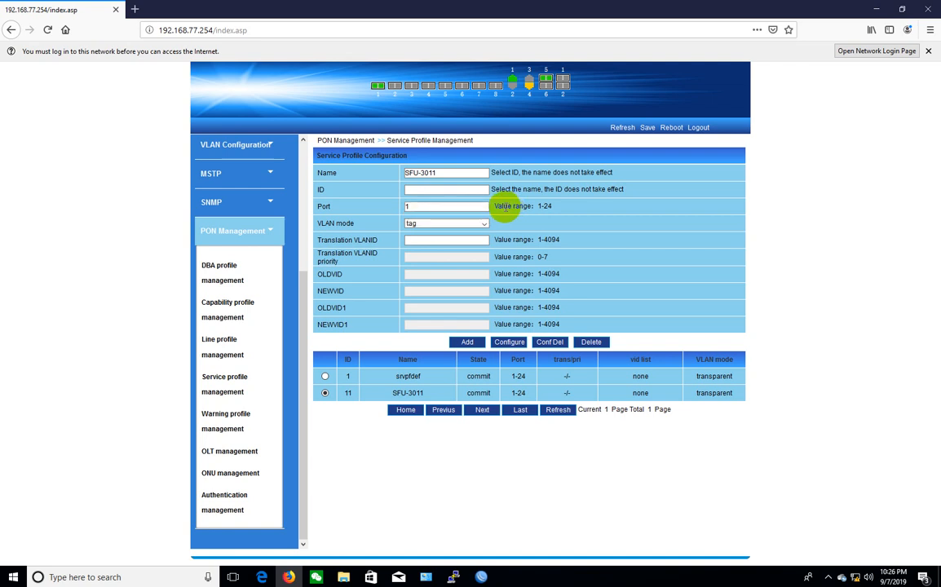
pyautogui.click(425, 207)
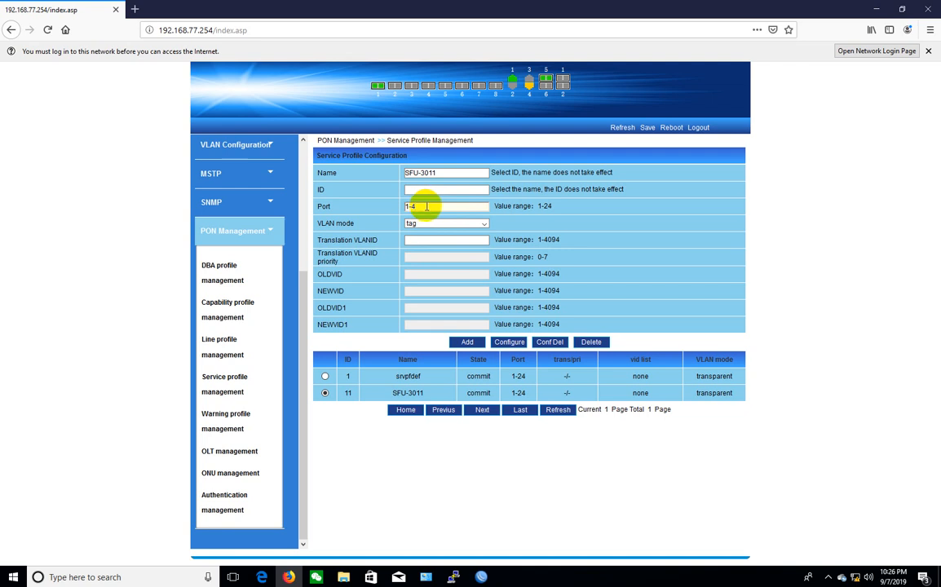
pyautogui.press('BackSpace')
pyautogui.press('BackSpace')
# Step: Set the translation VLAN ID to 3011 for SFU-3011 and apply the profile configuration
pyautogui.click(427, 242)
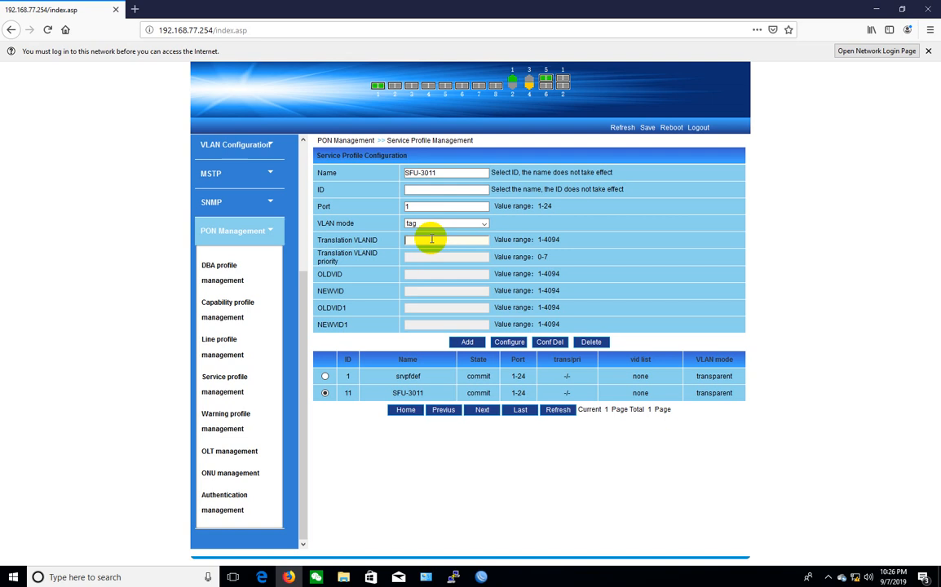
pyautogui.write('3011')
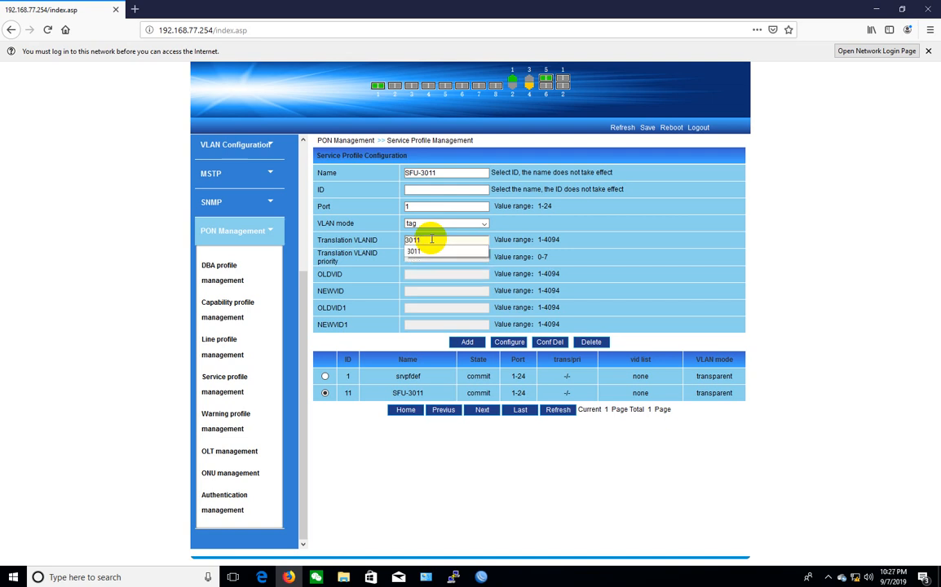
pyautogui.tripleClick(443, 171)
pyautogui.click(429, 241)
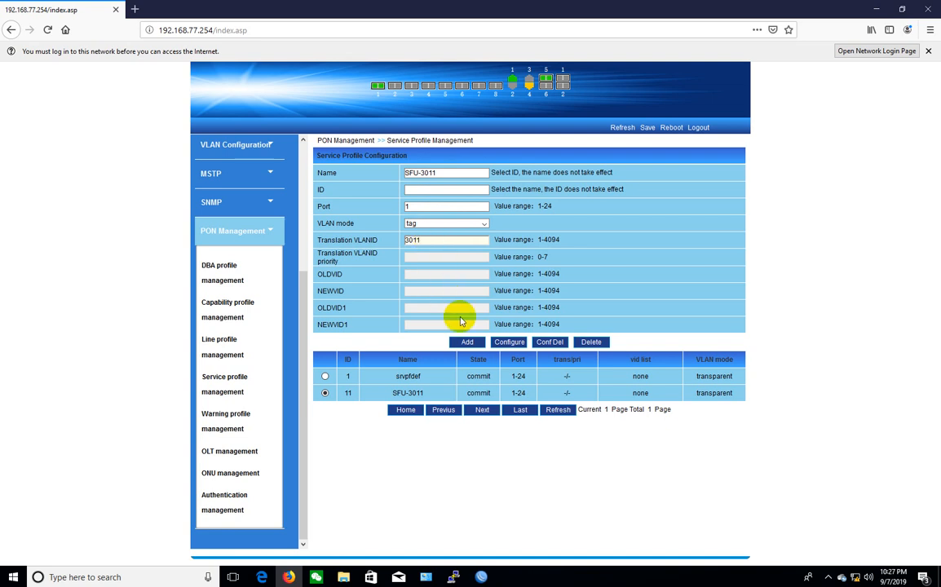
pyautogui.click(510, 343)
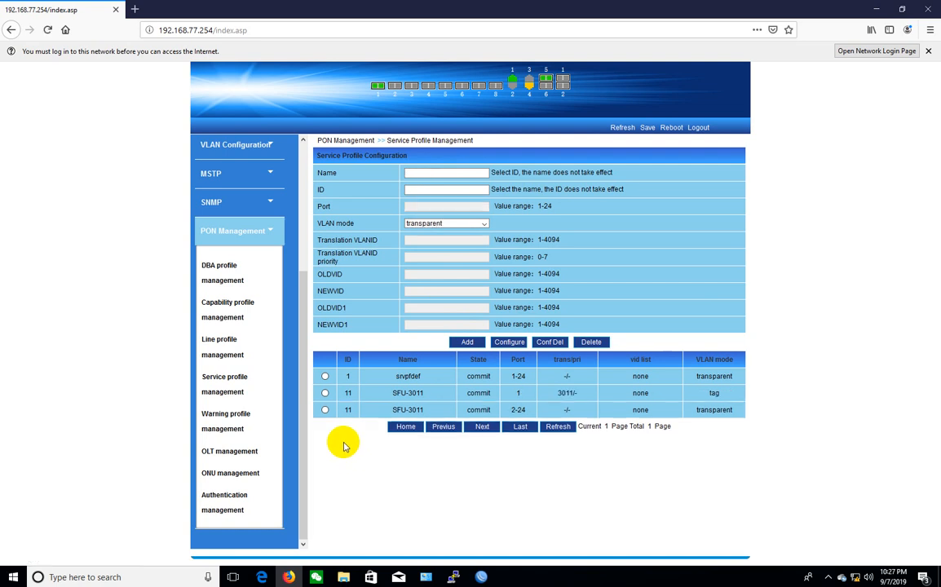
pyautogui.click(402, 410)
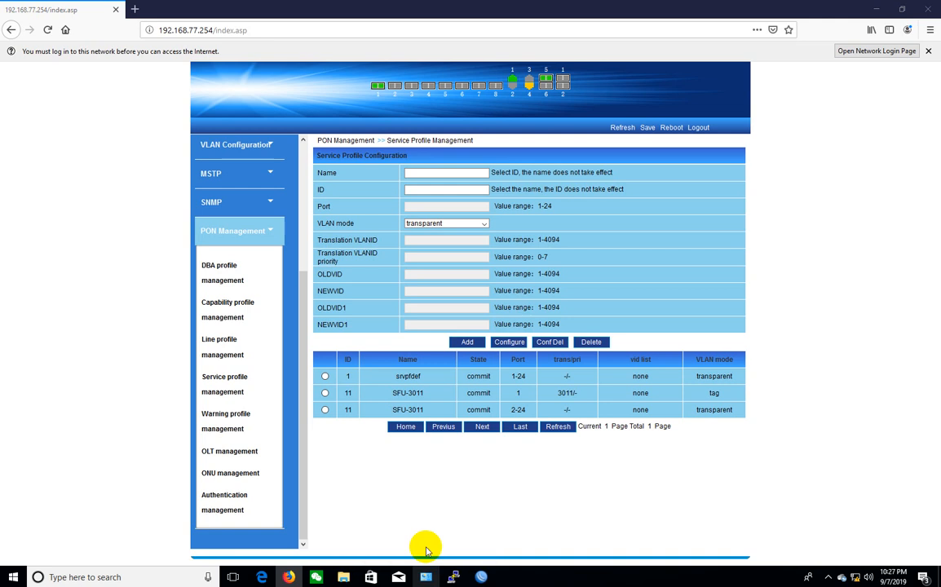
# Step: Switch to Network Connections and inspect the ONU adapter's IPv4 address in its connection details
pyautogui.click(425, 575)
pyautogui.rightClick(639, 197)
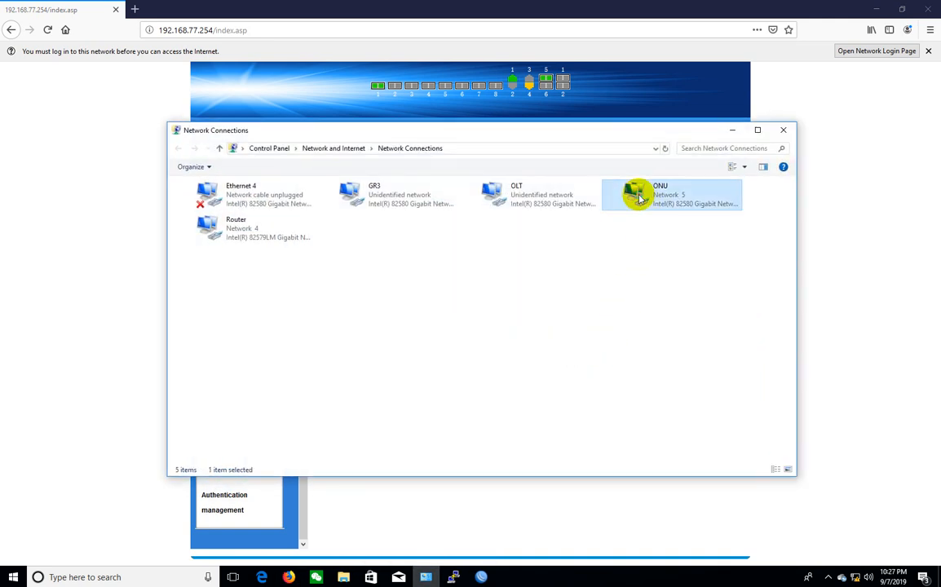
pyautogui.click(621, 223)
pyautogui.rightClick(648, 188)
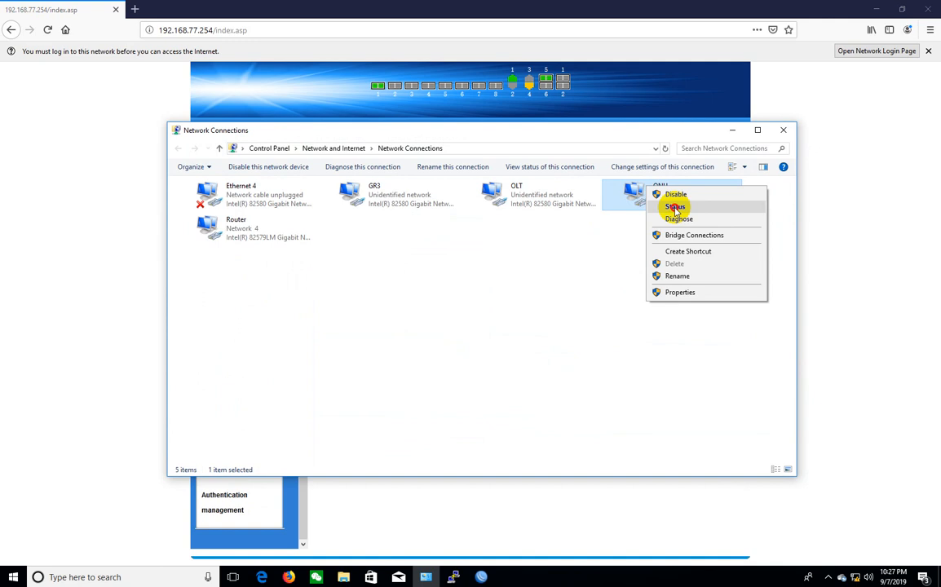
pyautogui.click(675, 207)
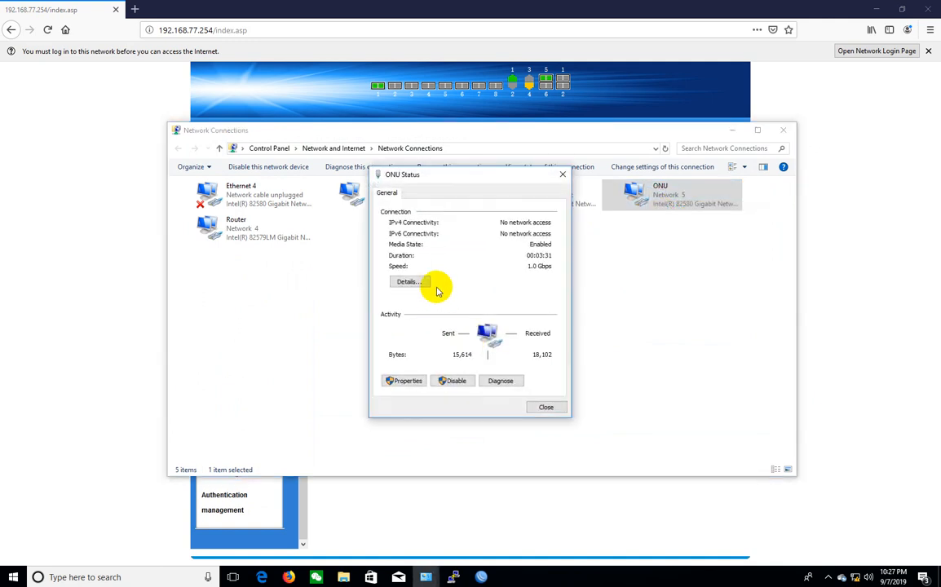
pyautogui.click(409, 281)
pyautogui.click(420, 273)
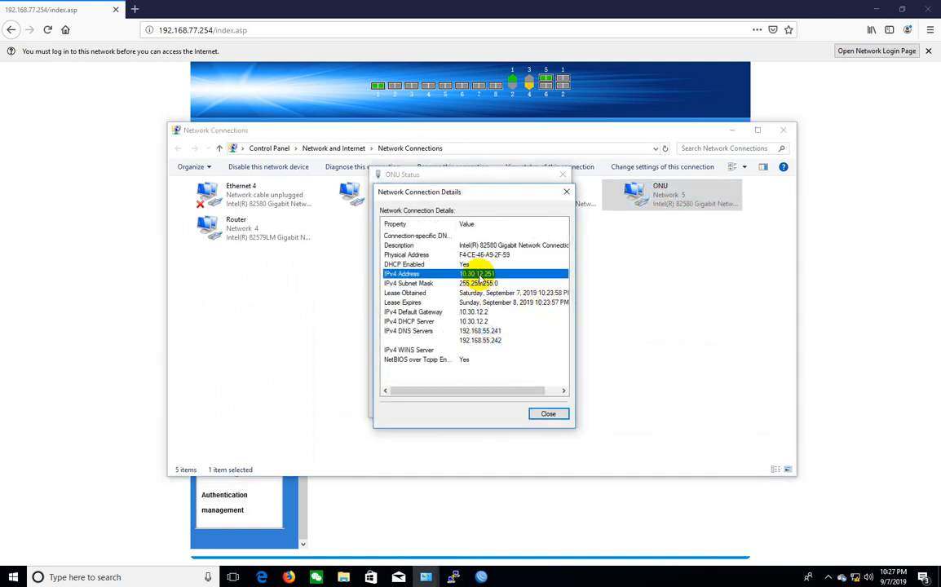
pyautogui.click(567, 194)
pyautogui.click(562, 175)
# Step: Disable and re-enable the ONU network adapter, and minimize Network Connections
pyautogui.rightClick(651, 198)
pyautogui.click(657, 209)
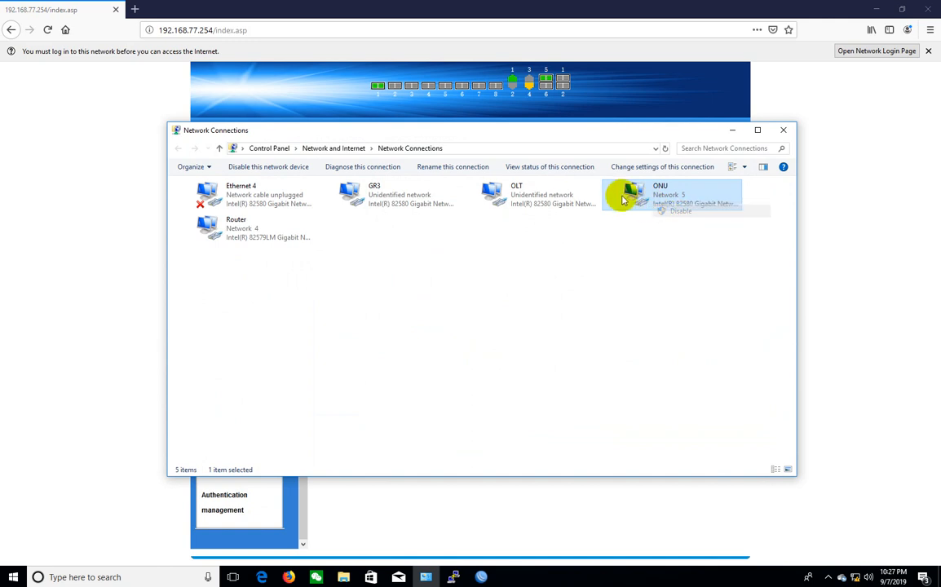
pyautogui.rightClick(623, 197)
pyautogui.click(644, 203)
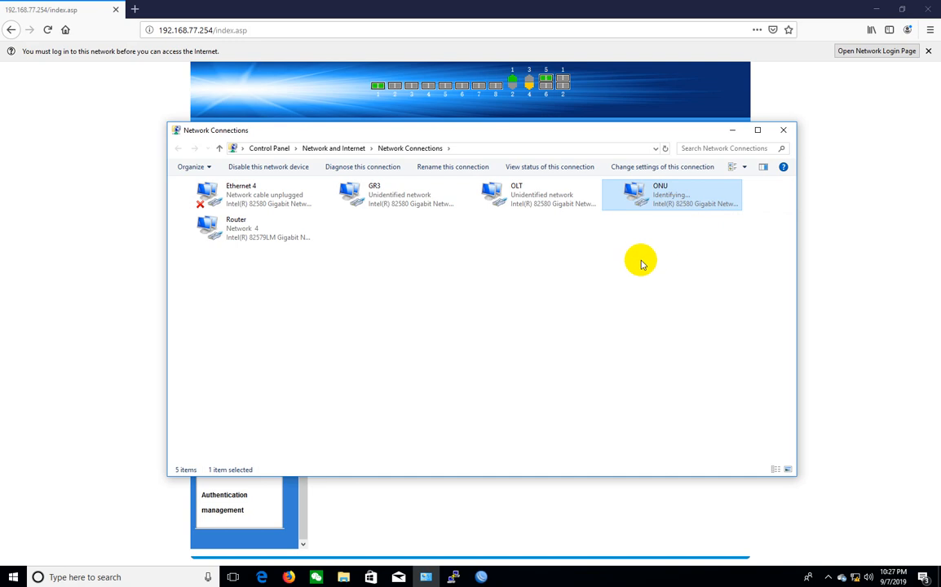
pyautogui.click(732, 130)
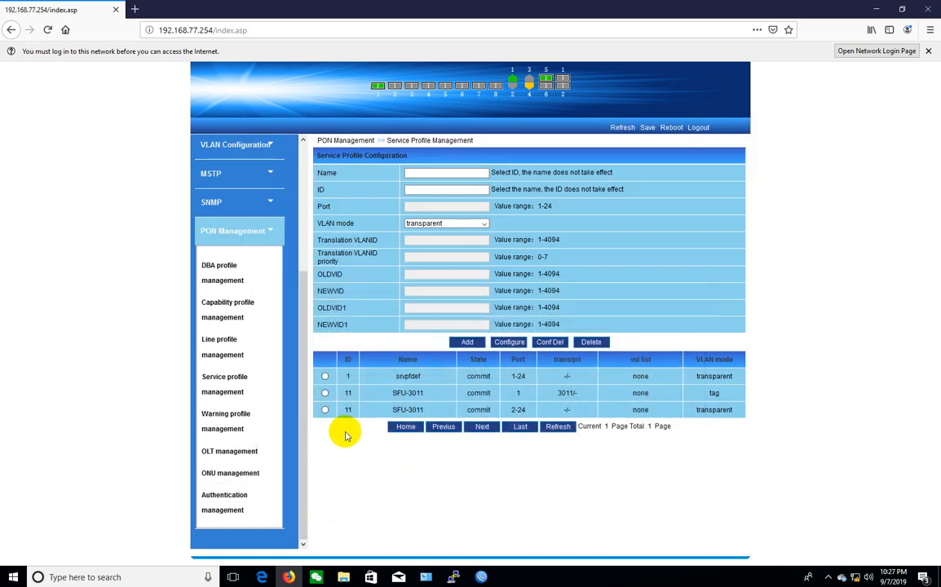
pyautogui.click(224, 476)
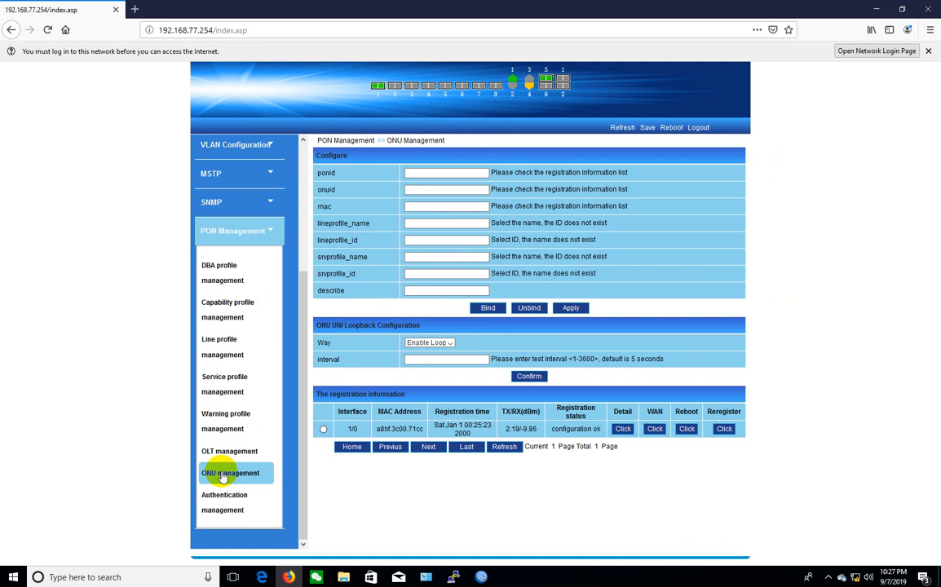
pyautogui.click(324, 430)
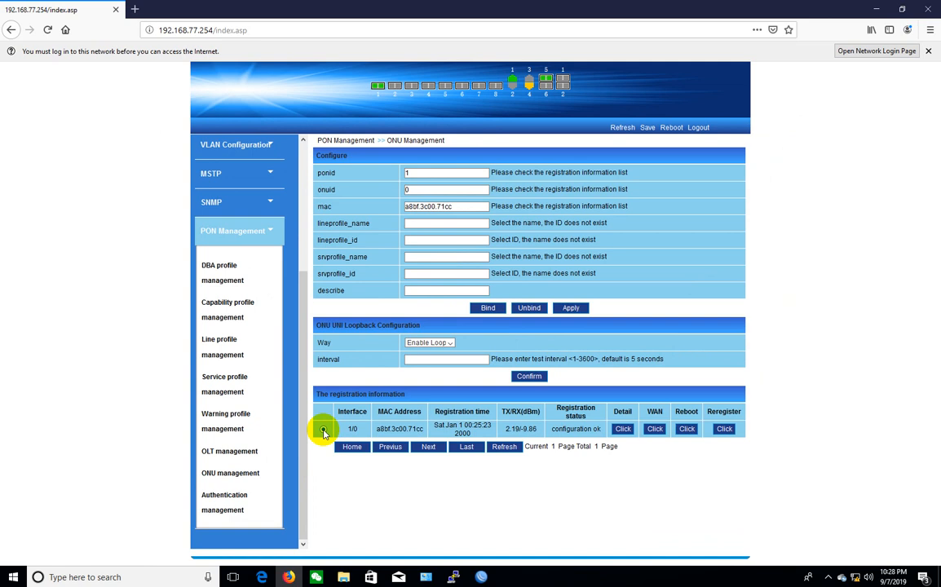
pyautogui.click(421, 240)
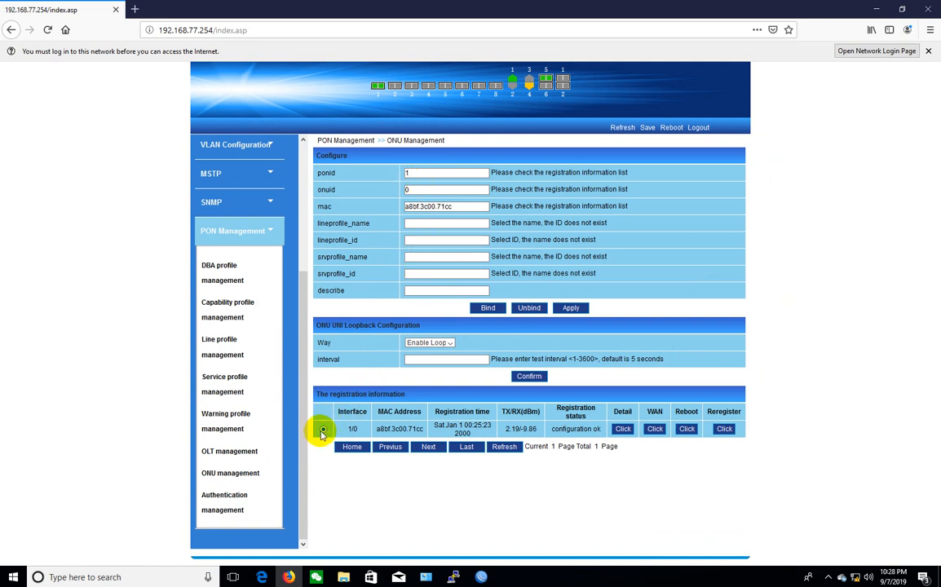
pyautogui.click(420, 172)
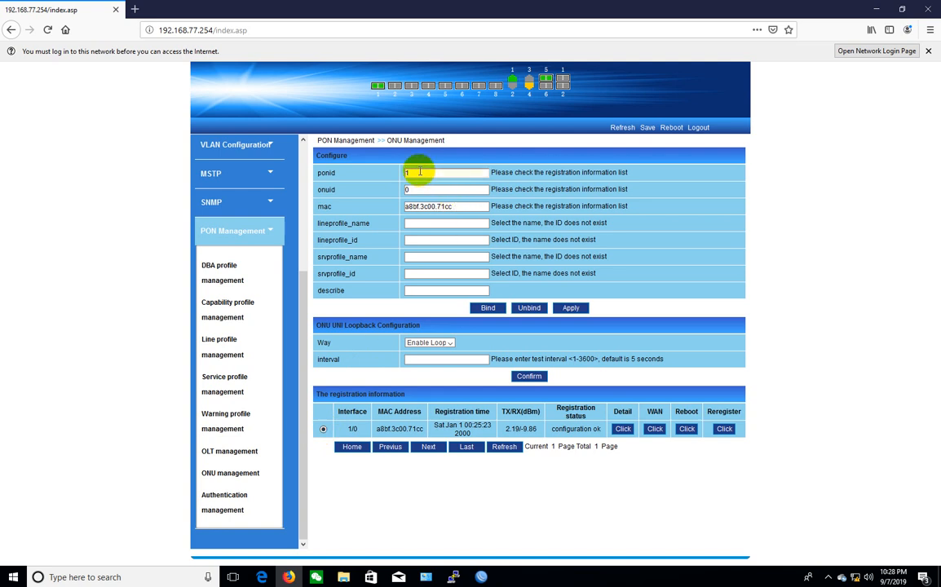
pyautogui.click(428, 239)
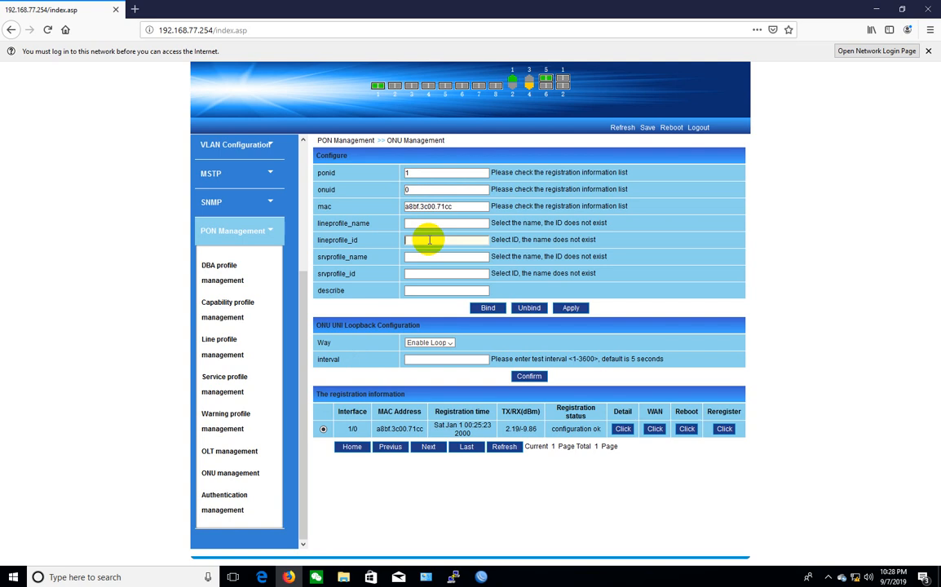
pyautogui.write('1')
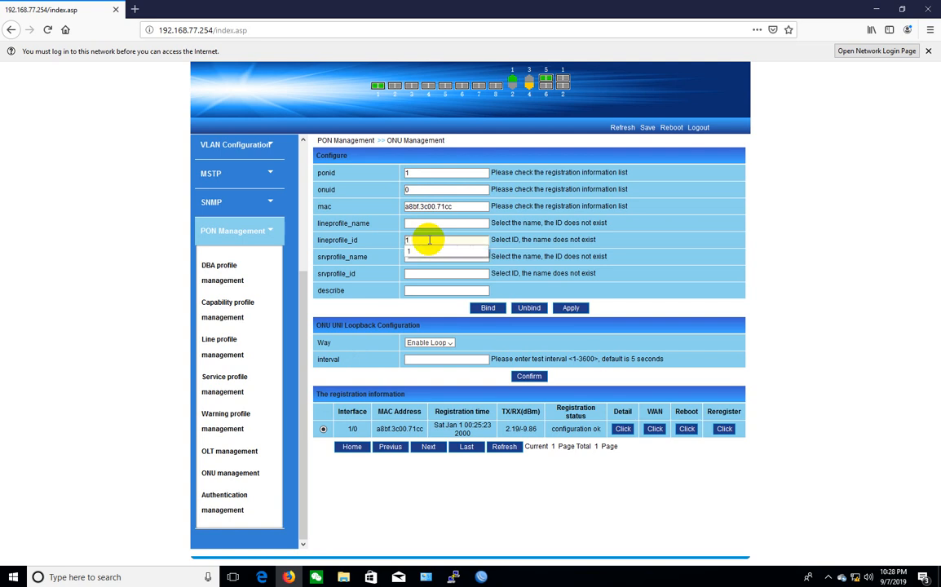
pyautogui.click(431, 274)
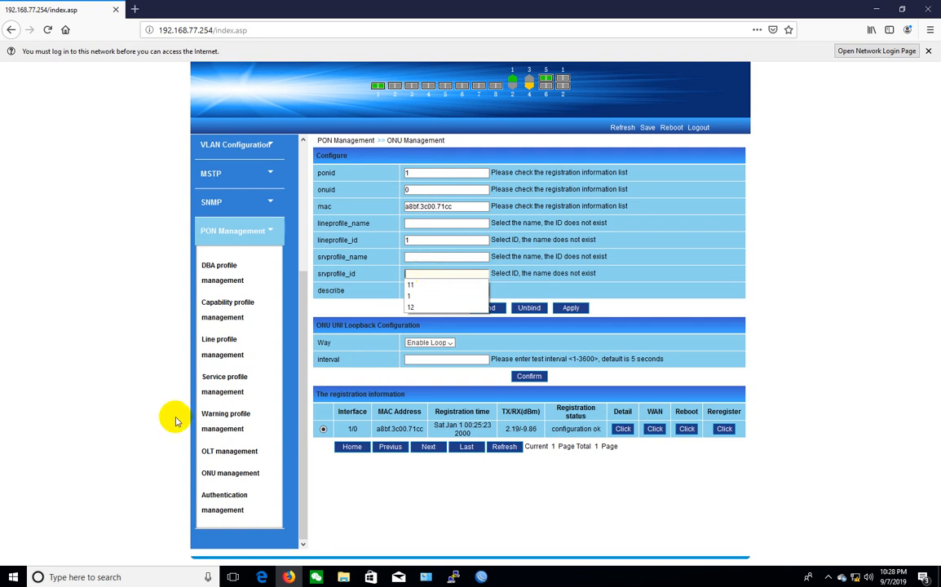
# Step: Check SFU-3011's ID in the service profile list, and enter line profile ID 1 and service profile ID 11 for ONU 1/0 in ONU management
pyautogui.click(230, 388)
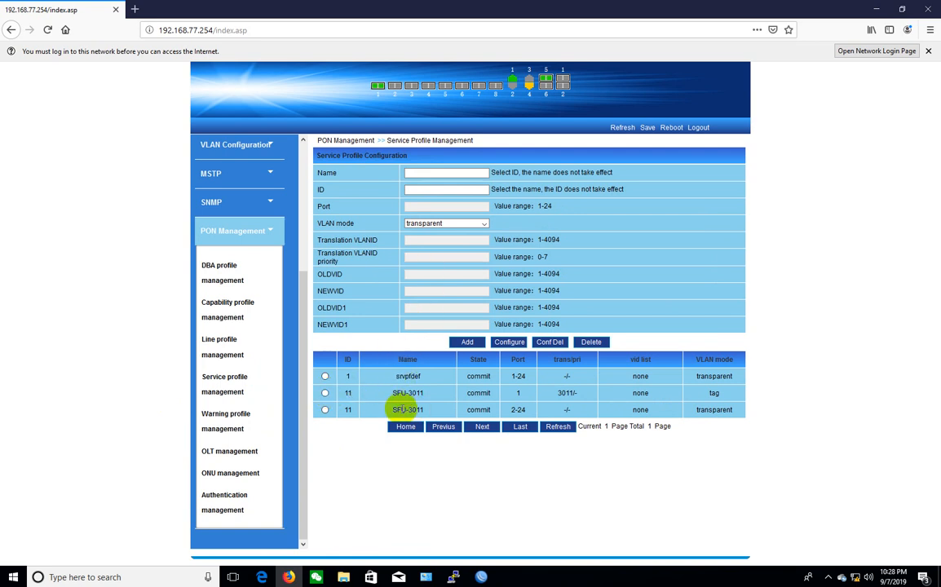
pyautogui.moveTo(349, 393)
pyautogui.mouseDown()
pyautogui.moveTo(344, 412)
pyautogui.moveTo(359, 408)
pyautogui.mouseUp()
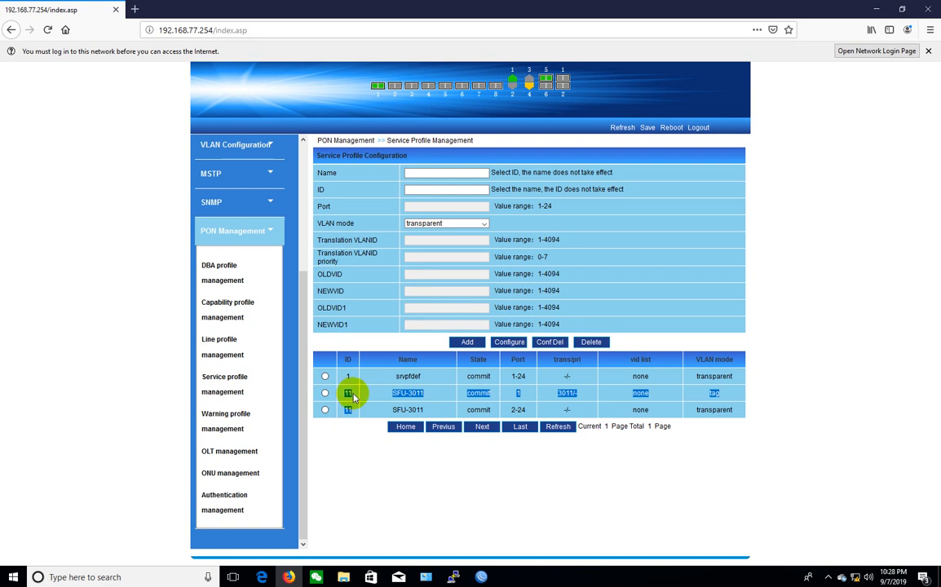
pyautogui.click(231, 473)
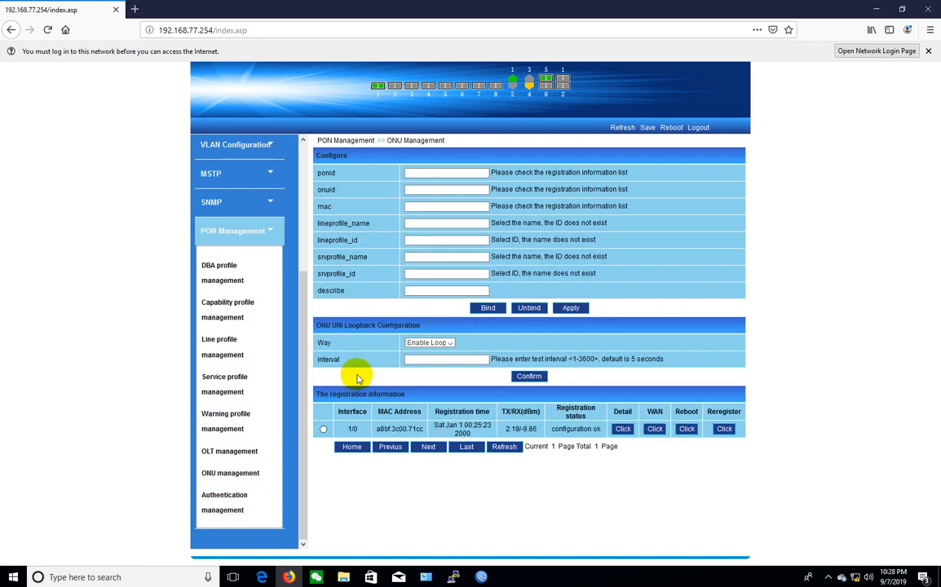
pyautogui.click(324, 431)
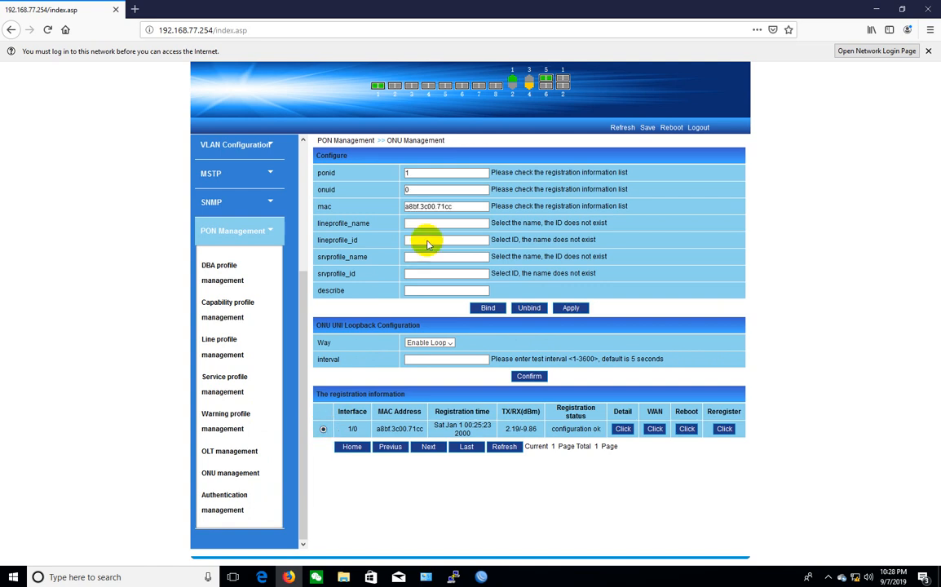
pyautogui.click(419, 240)
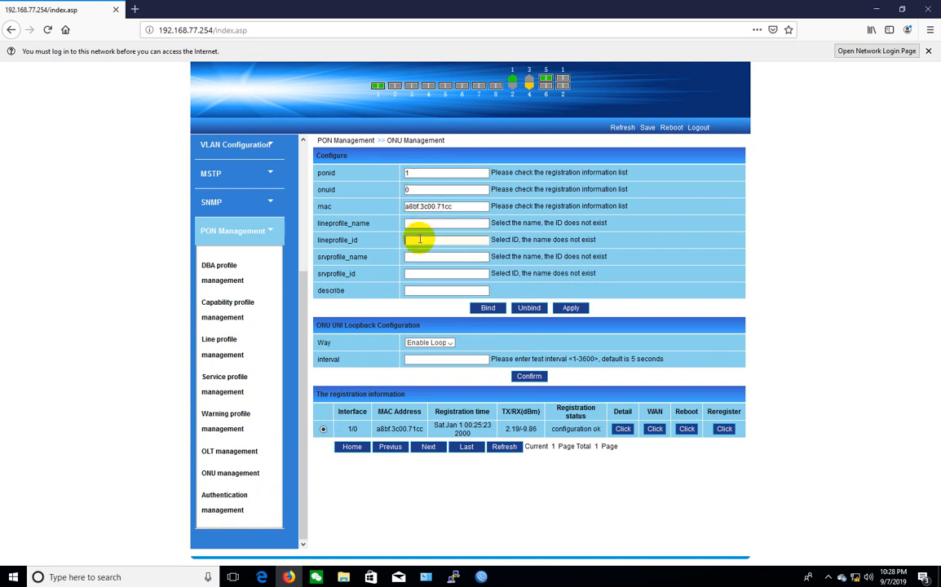
pyautogui.write('1')
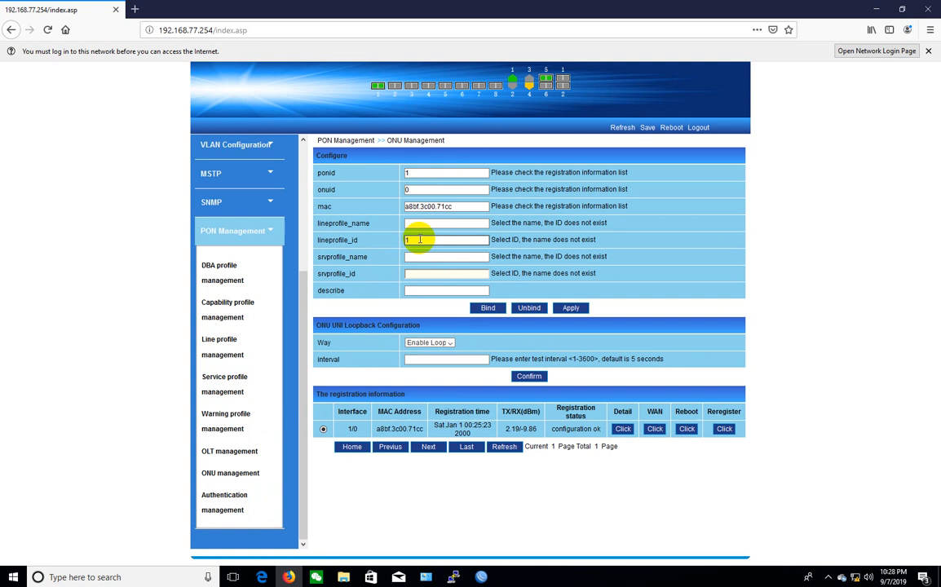
pyautogui.press('Tab')
pyautogui.press('Tab')
pyautogui.write('11')
pyautogui.click(387, 301)
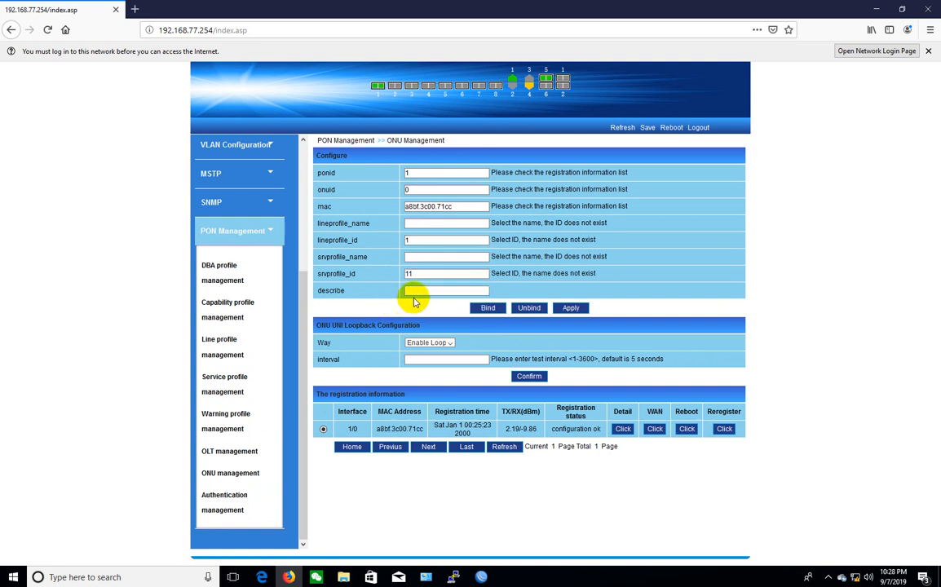
# Step: Describe ONU 1/0 as street4, bind the entered line and service profiles to it, and apply the ONU configuration
pyautogui.click(421, 289)
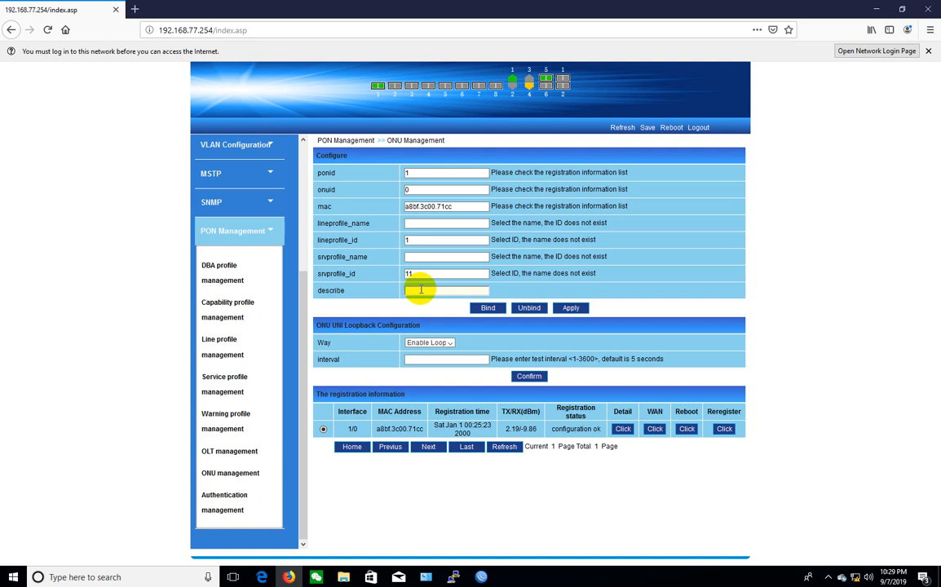
pyautogui.write('S')
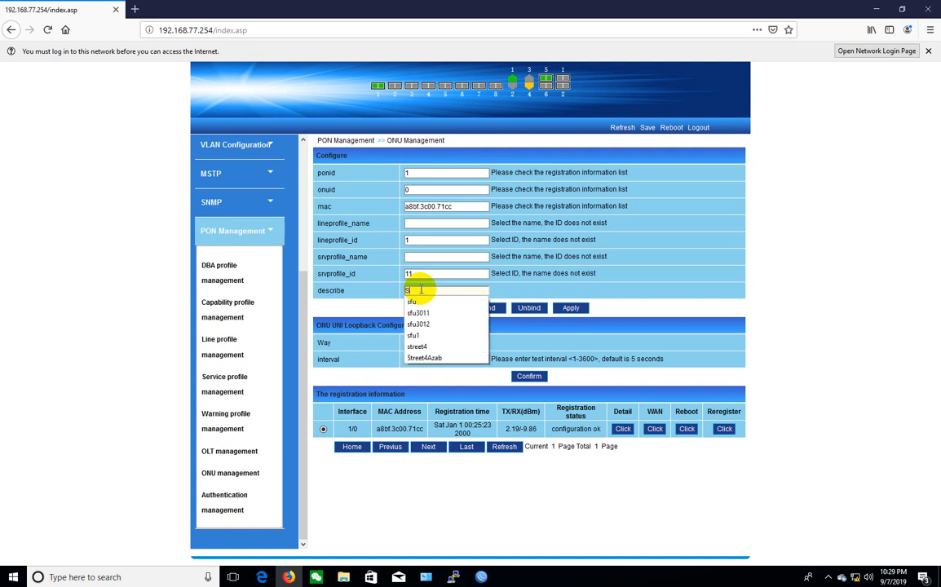
pyautogui.write('t')
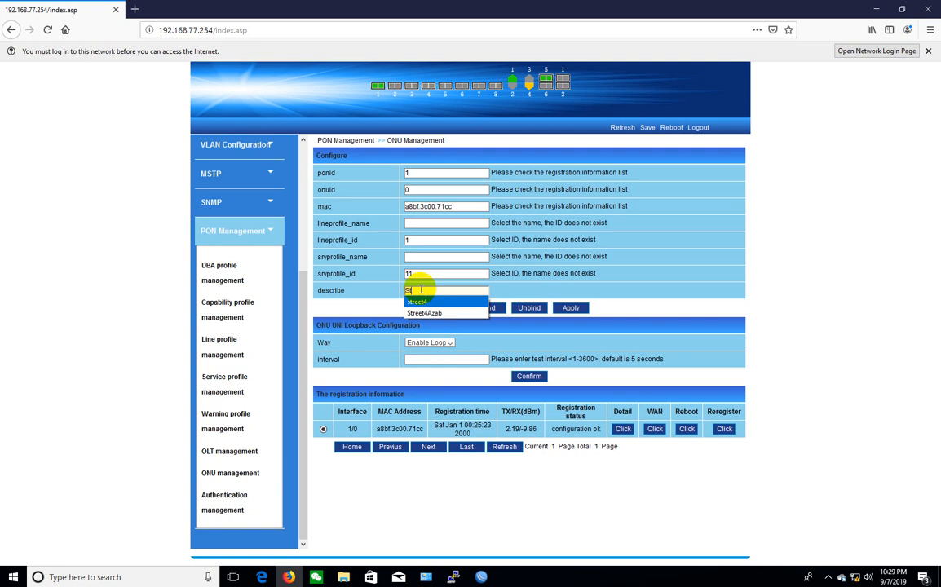
pyautogui.click(417, 302)
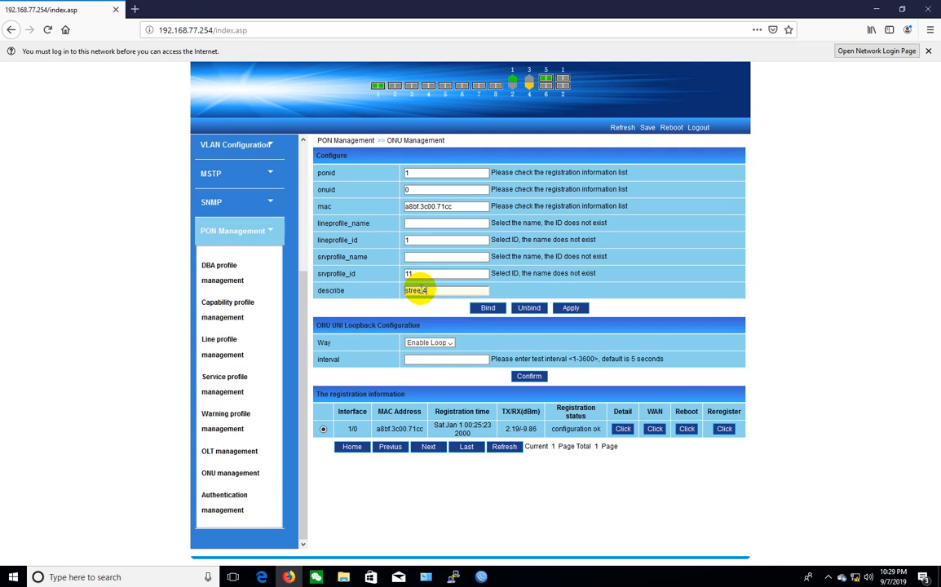
pyautogui.click(486, 308)
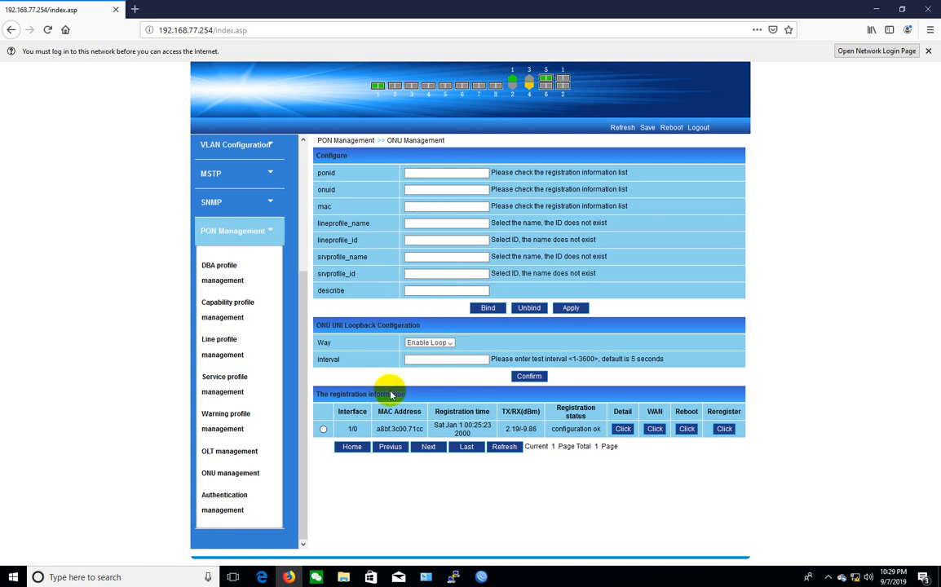
pyautogui.click(323, 430)
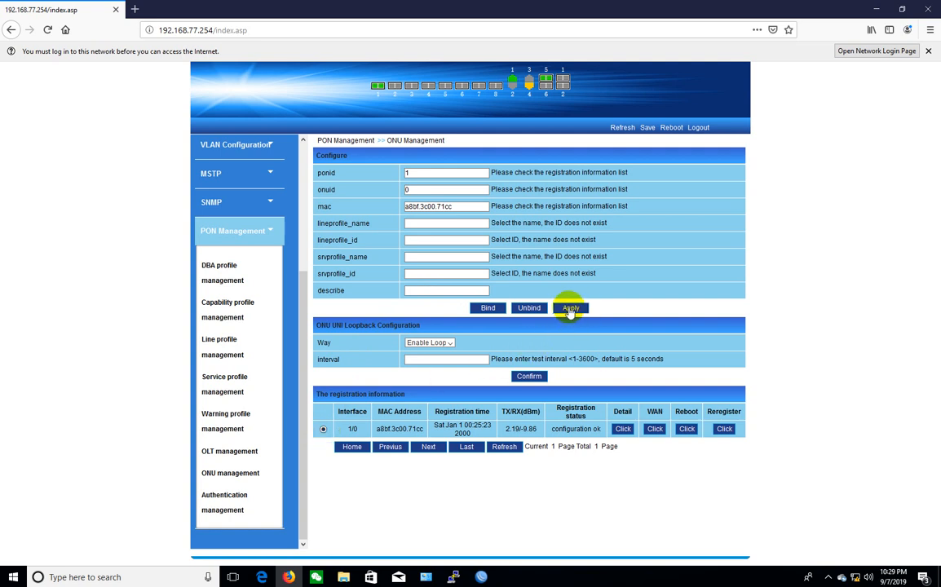
pyautogui.click(570, 309)
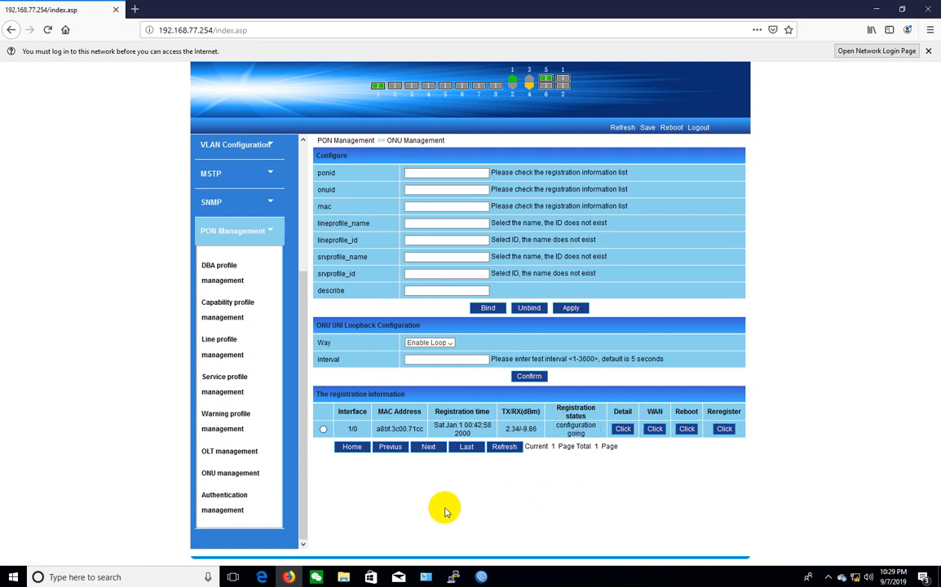
# Step: Switch to Network Connections, and disable and re-enable the ONU network adapter
pyautogui.click(425, 579)
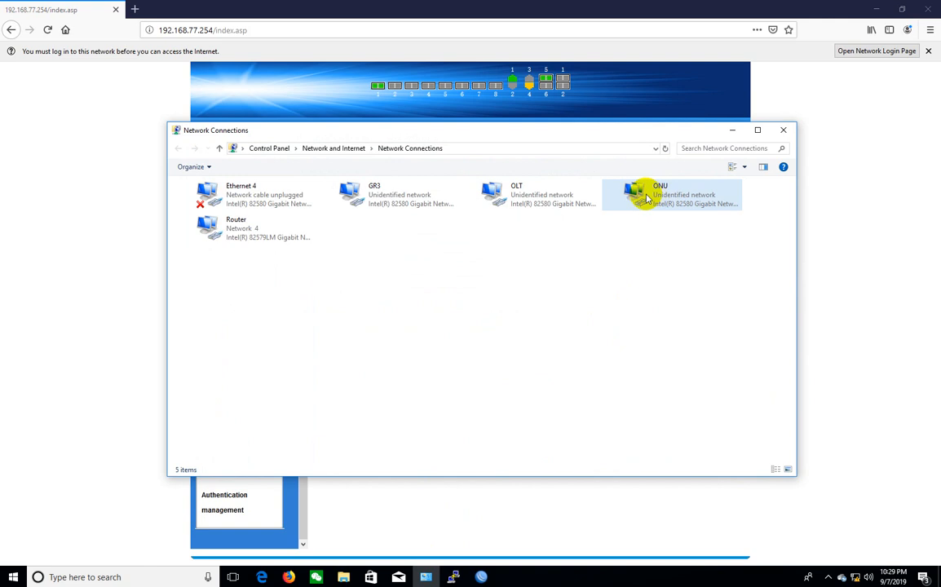
pyautogui.rightClick(624, 261)
pyautogui.click(648, 306)
pyautogui.click(644, 200)
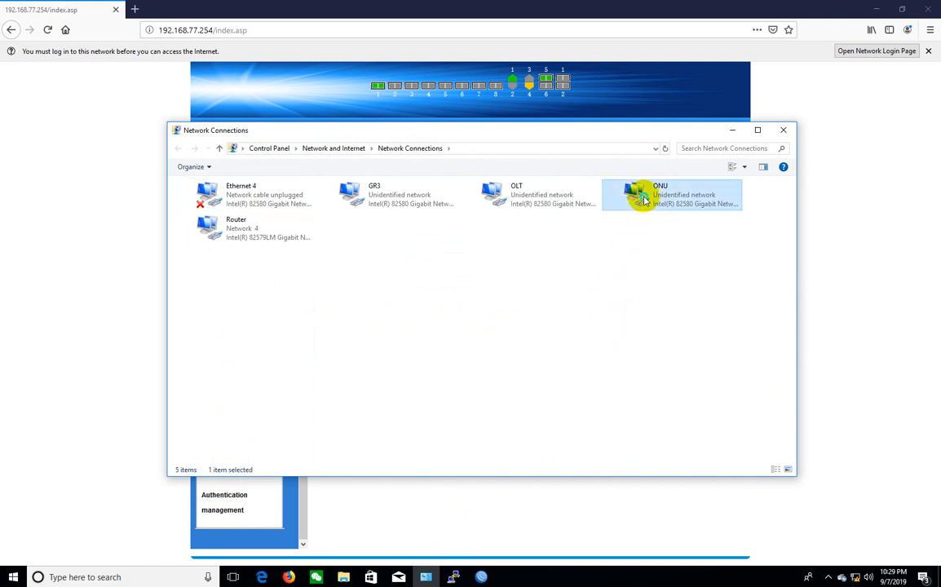
pyautogui.rightClick(644, 199)
pyautogui.click(674, 206)
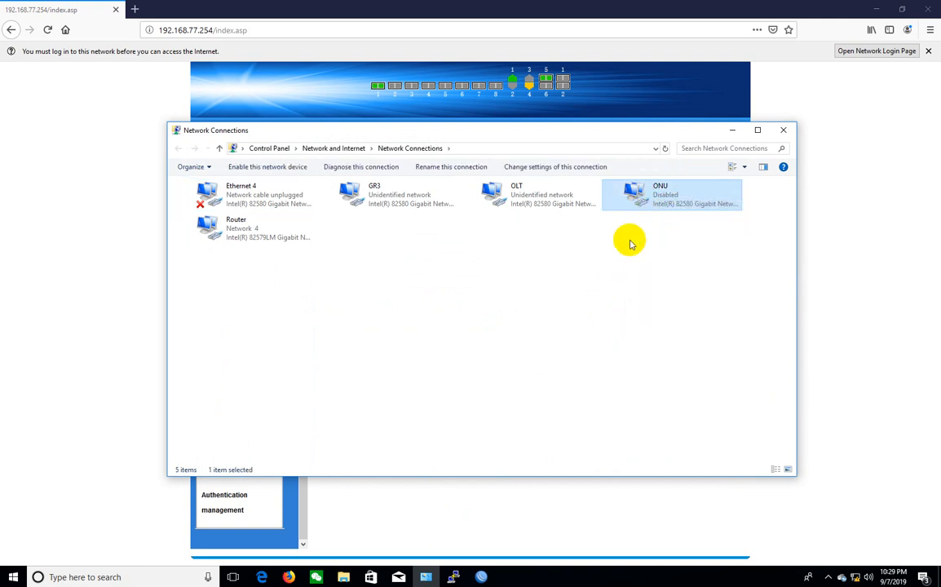
pyautogui.rightClick(632, 199)
pyautogui.click(661, 209)
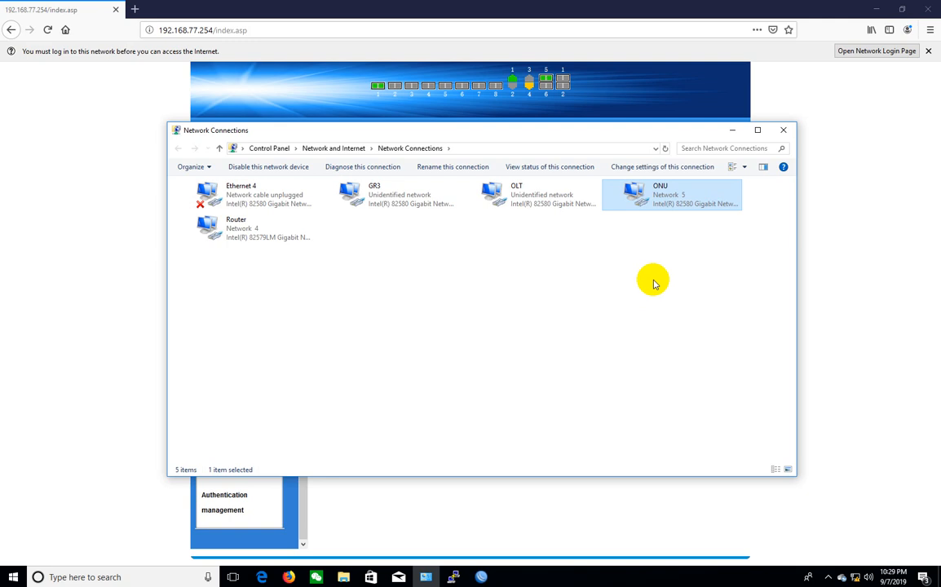
# Step: Inspect the ONU adapter's IPv4 address and DNS servers in its connection details, and close the dialogs
pyautogui.rightClick(635, 192)
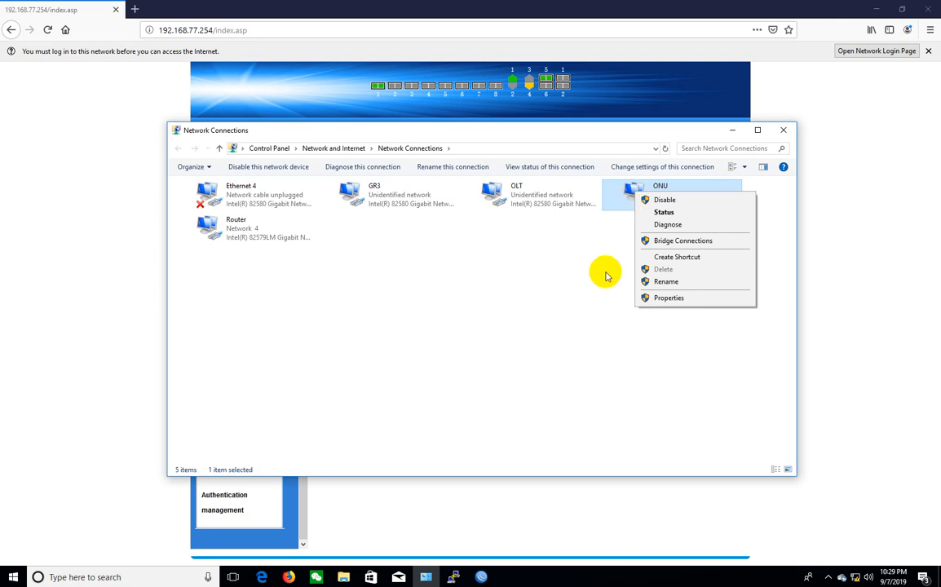
pyautogui.click(545, 245)
pyautogui.rightClick(629, 204)
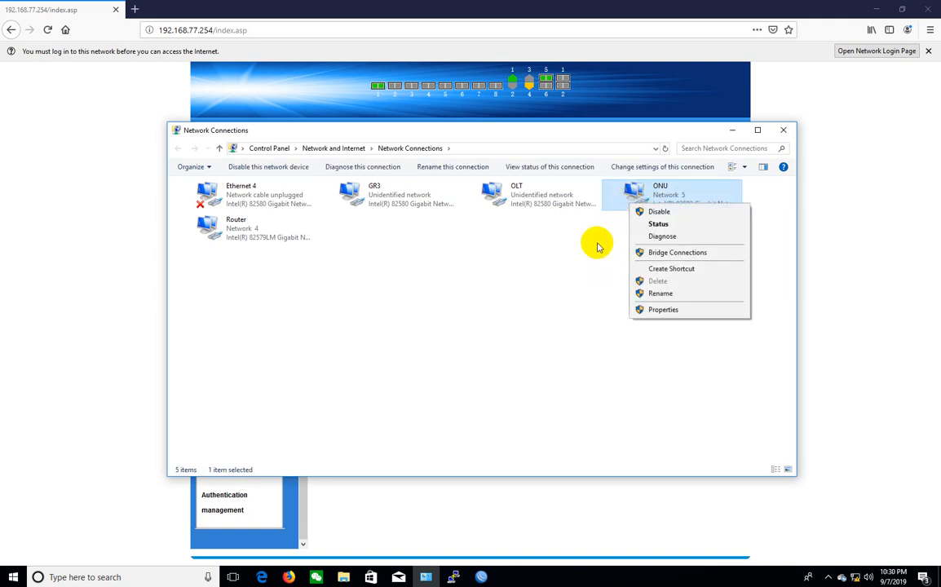
pyautogui.click(659, 225)
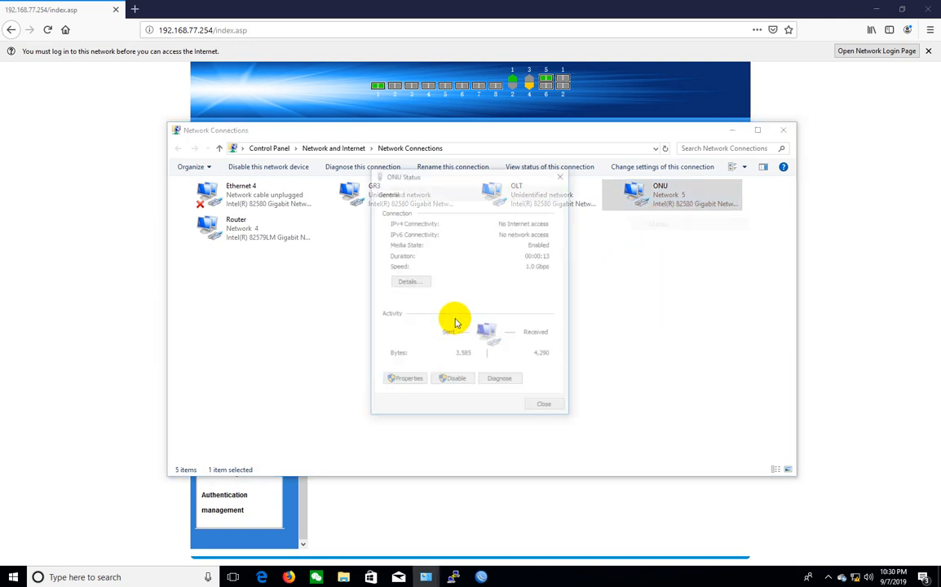
pyautogui.click(407, 284)
pyautogui.click(475, 274)
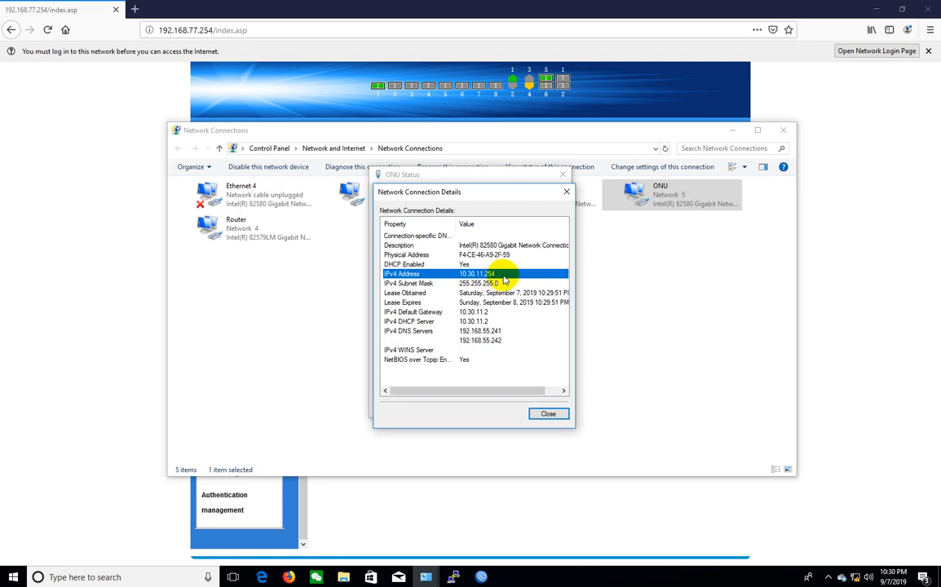
pyautogui.moveTo(510, 195); pyautogui.dragTo(518, 192)
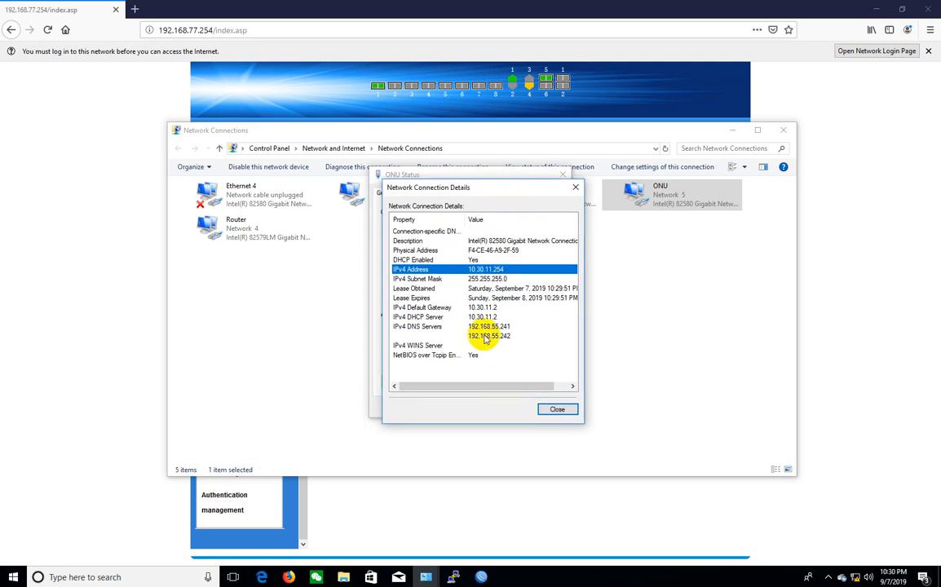
pyautogui.click(488, 327)
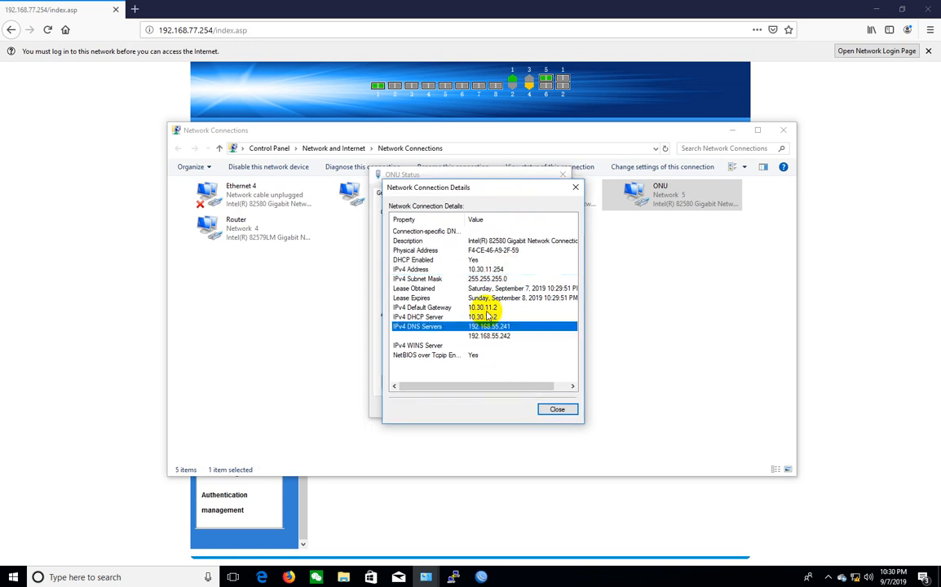
pyautogui.click(574, 186)
pyautogui.click(463, 335)
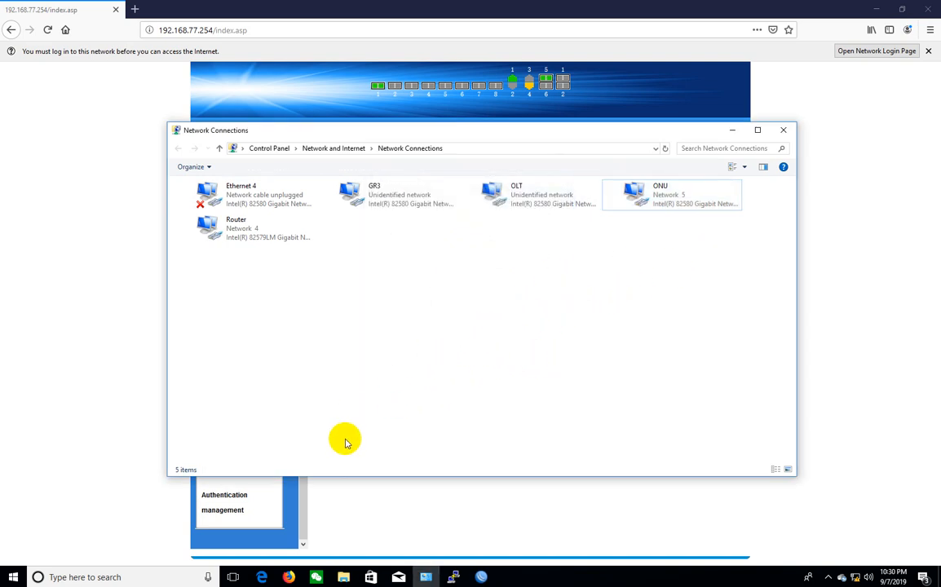
# Step: Disable the ONU network adapter and return to the OLT web interface in Firefox
pyautogui.rightClick(663, 202)
pyautogui.click(691, 207)
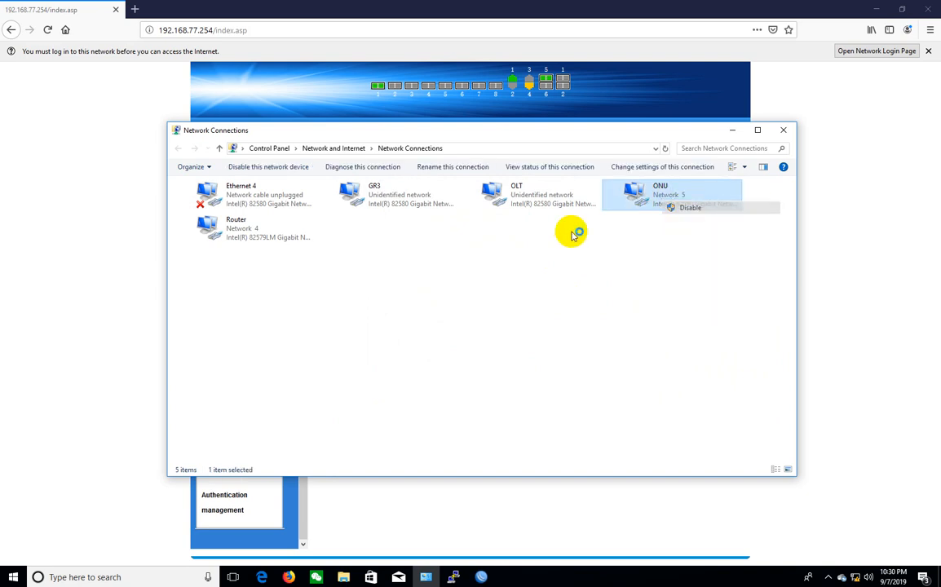
pyautogui.click(253, 519)
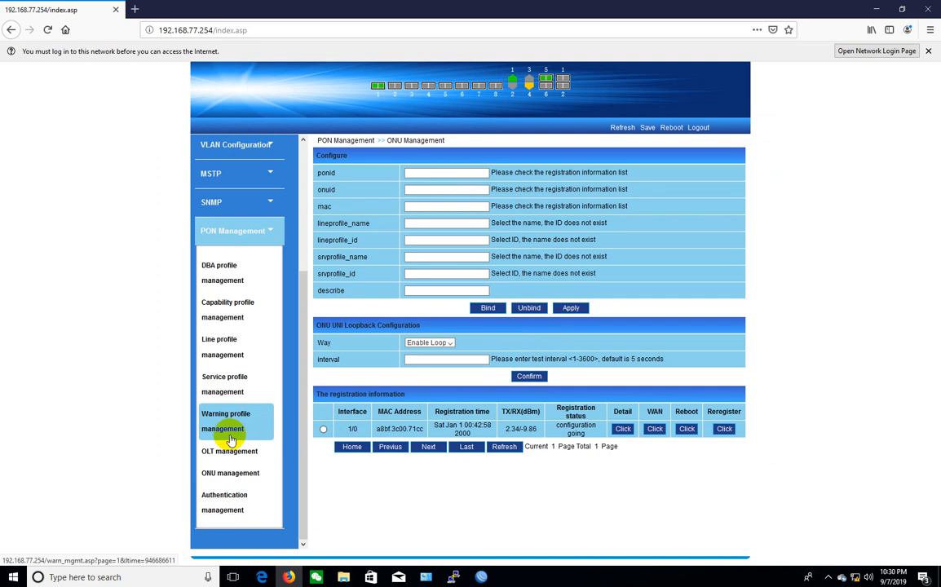
# Step: Add a service profile named SFU-3012 in service profile management
pyautogui.click(227, 389)
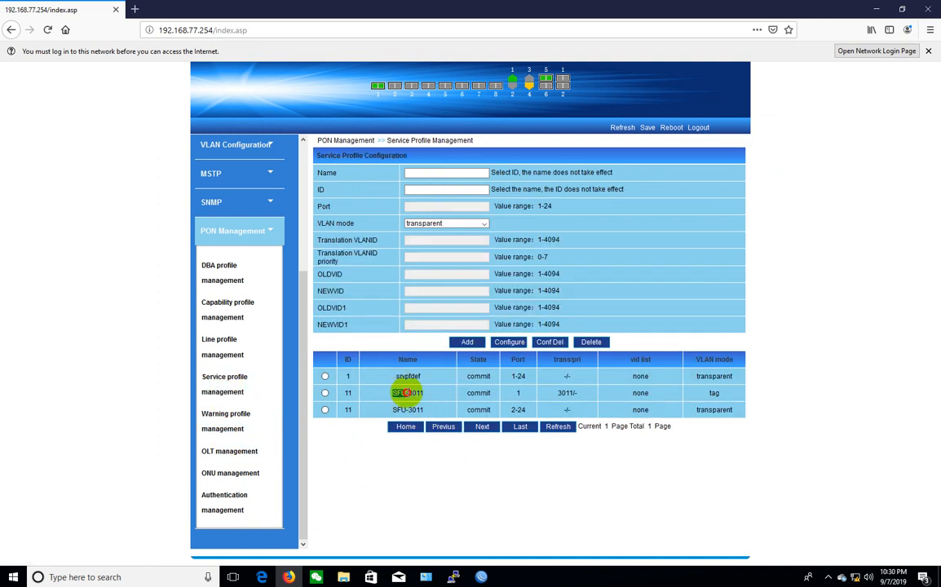
pyautogui.moveTo(392, 393); pyautogui.dragTo(433, 398)
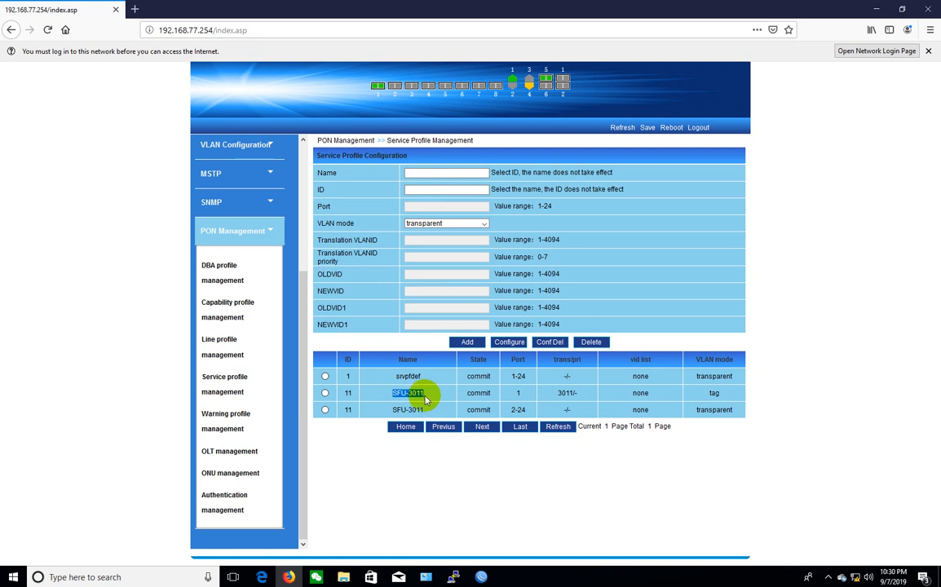
pyautogui.click(424, 396)
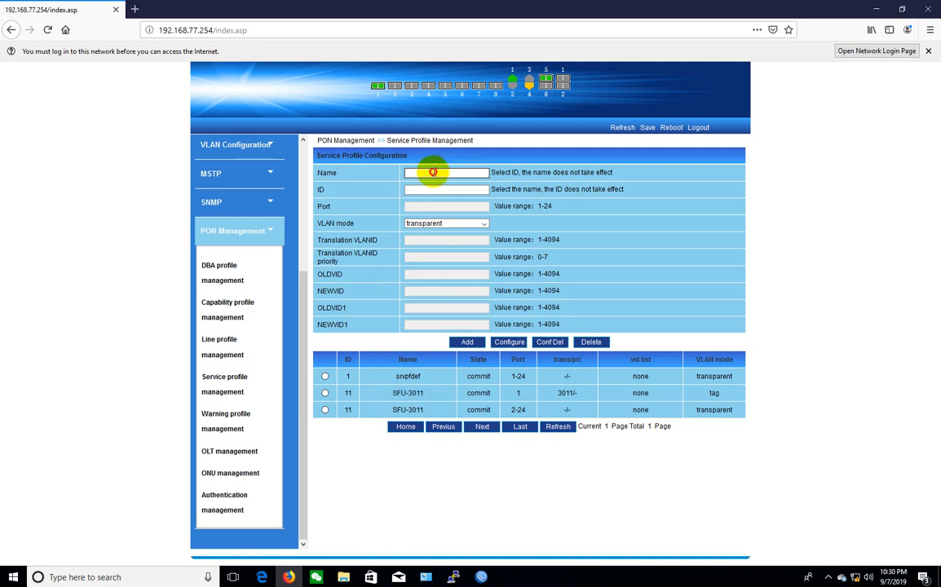
pyautogui.click(433, 172)
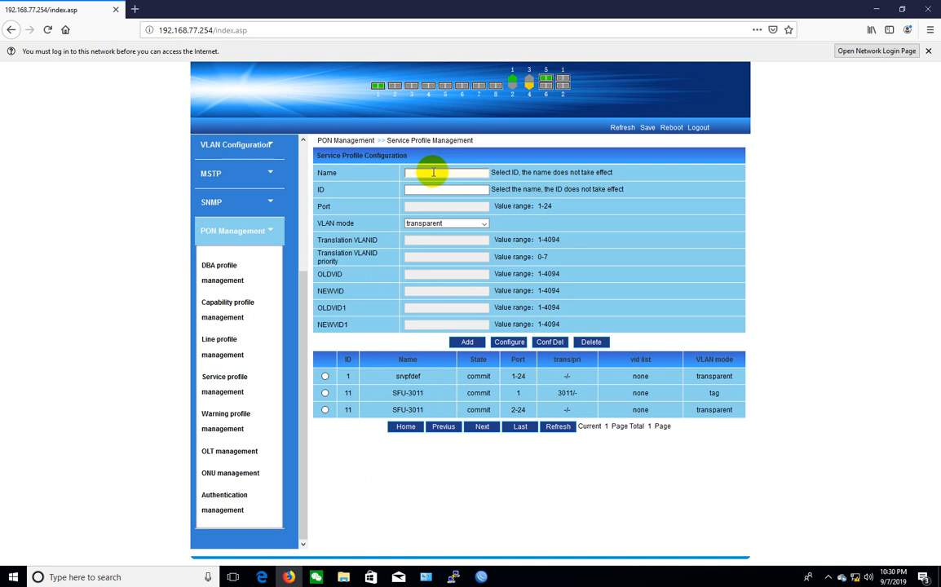
pyautogui.write('s')
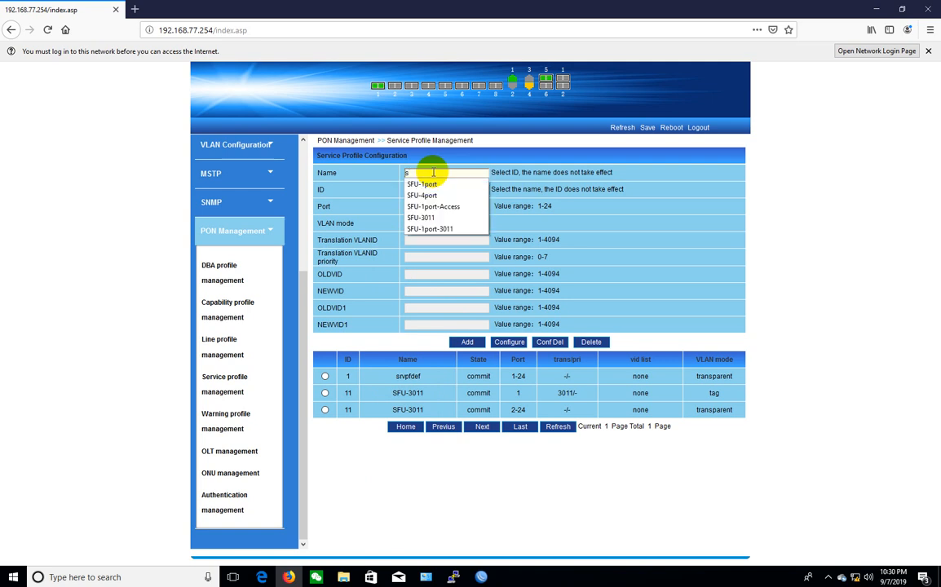
pyautogui.click(427, 184)
pyautogui.moveTo(445, 173); pyautogui.dragTo(419, 173)
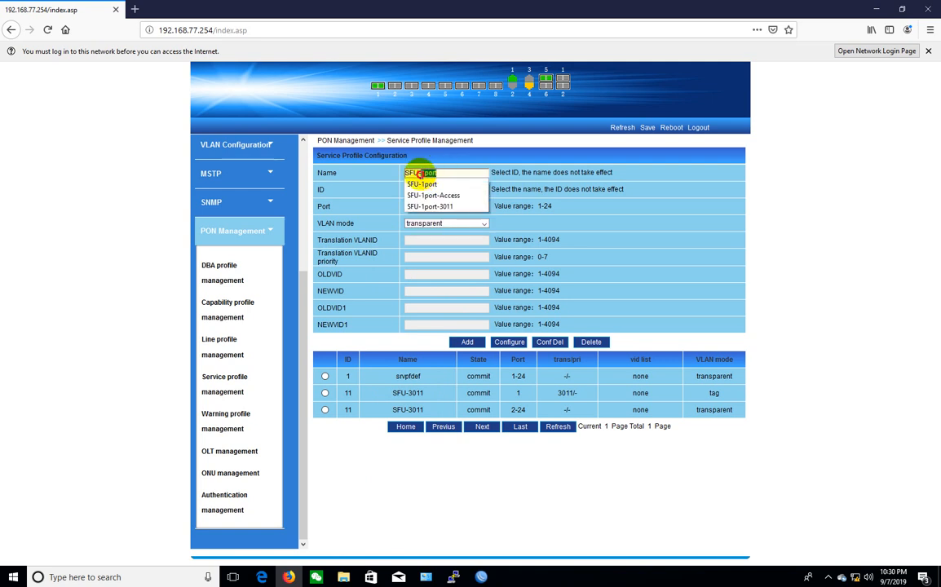
pyautogui.write('30')
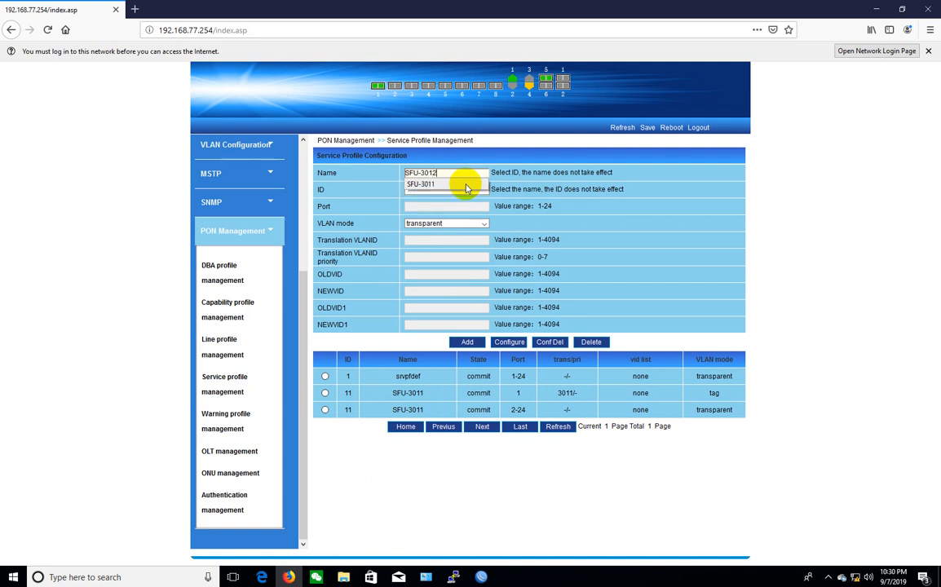
pyautogui.write('12')
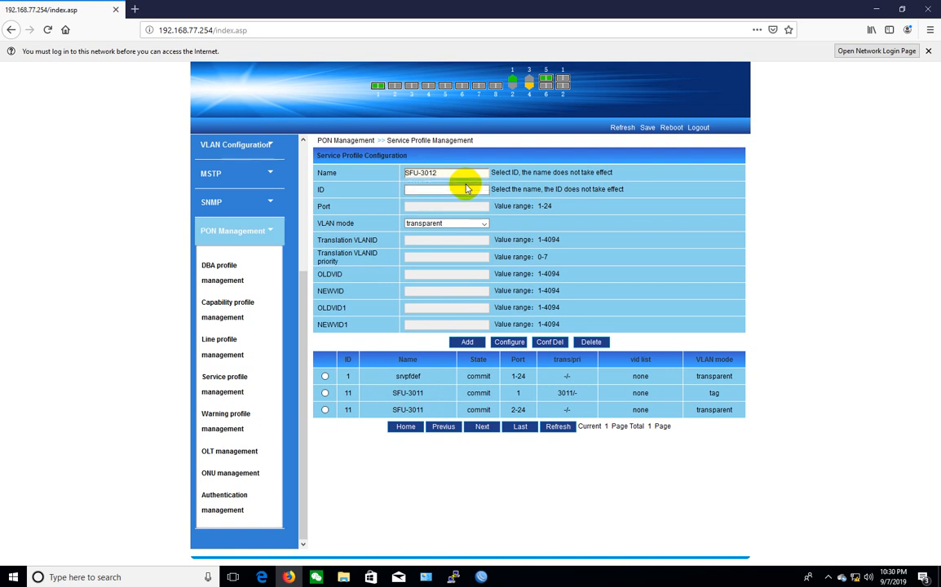
pyautogui.click(466, 342)
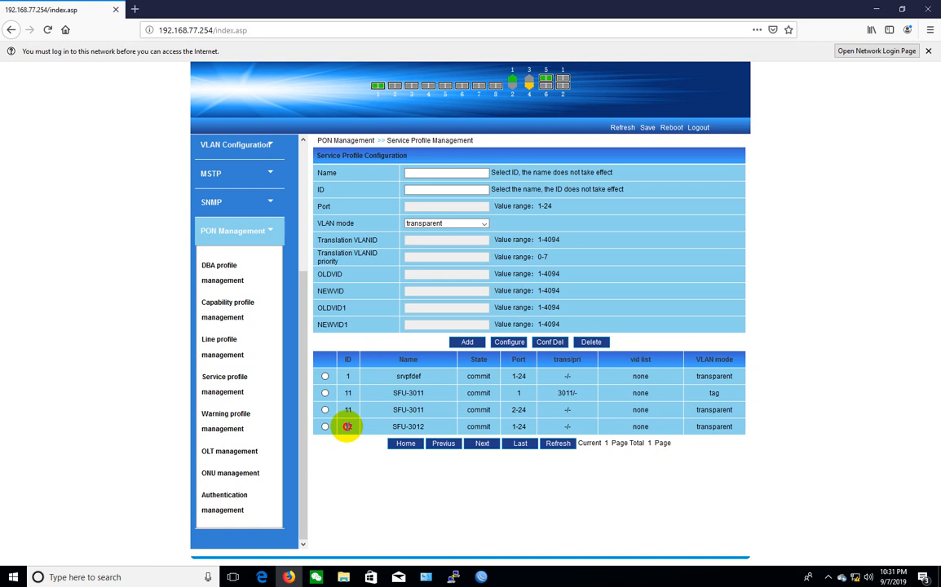
# Step: Configure the SFU-3012 service profile with VLAN mode tag on port 1 and translation VLAN ID 3012
pyautogui.moveTo(347, 426); pyautogui.dragTo(365, 432)
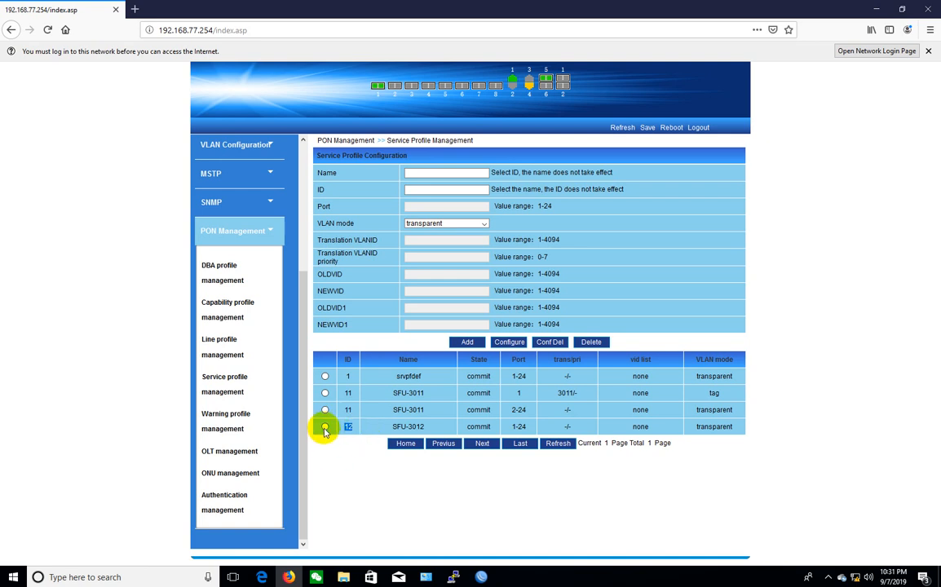
pyautogui.click(440, 227)
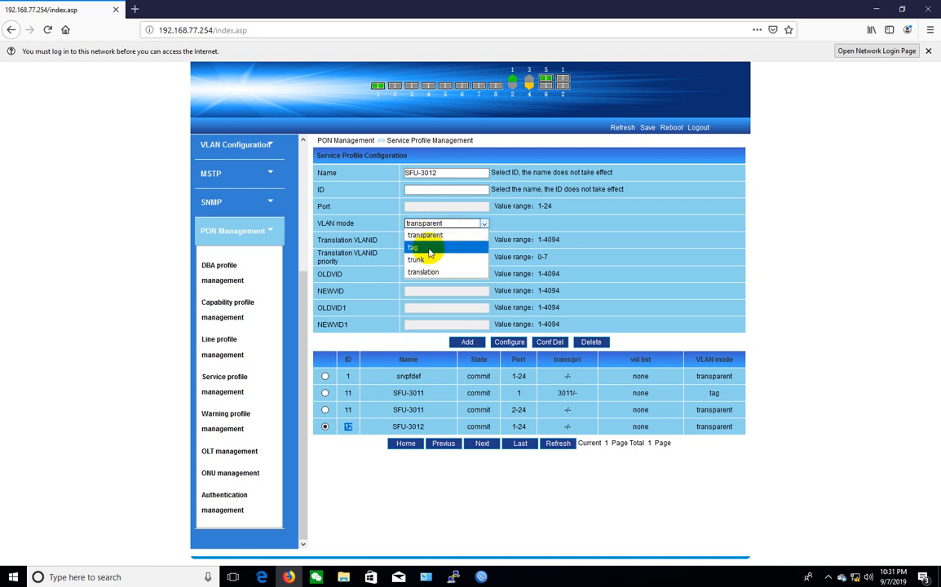
pyautogui.click(420, 248)
pyautogui.click(420, 207)
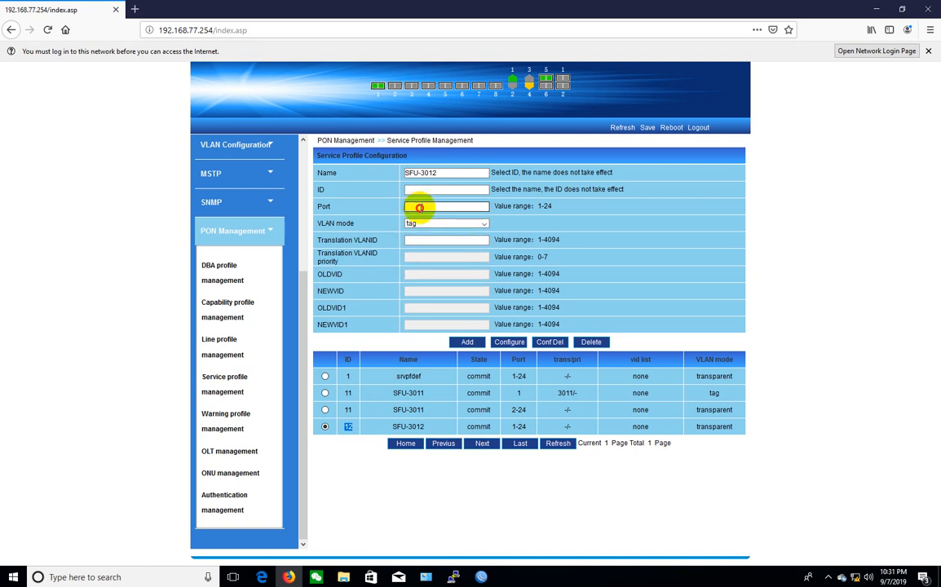
pyautogui.write('1')
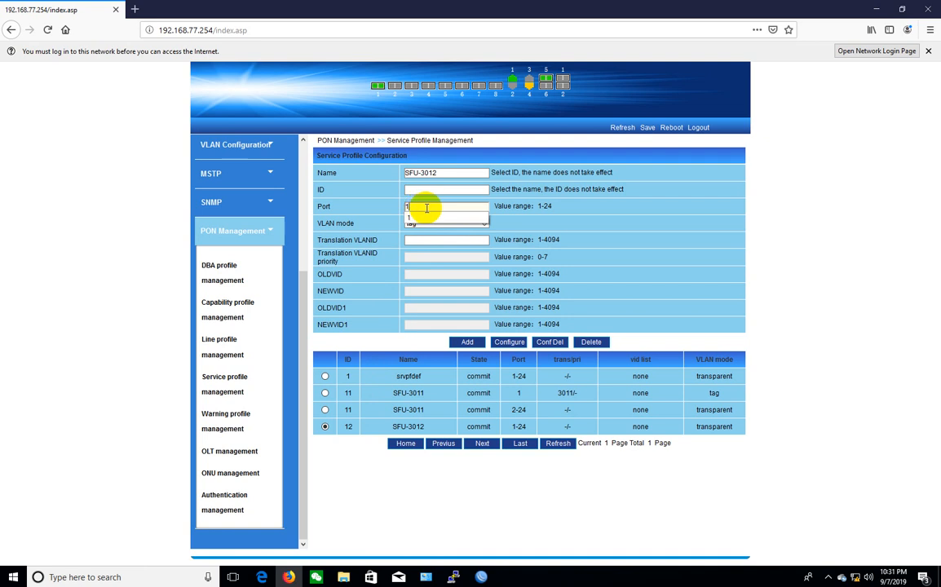
pyautogui.click(418, 240)
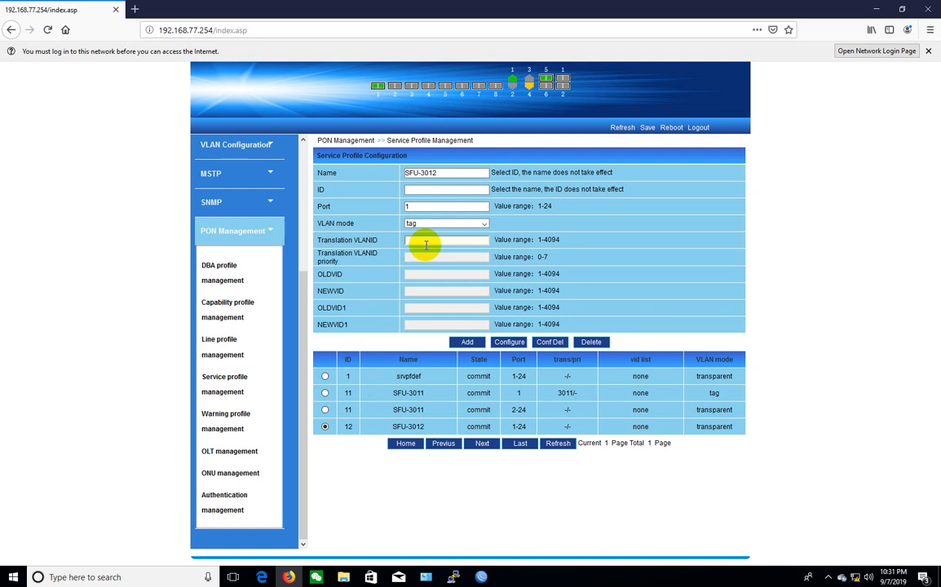
pyautogui.write('3012')
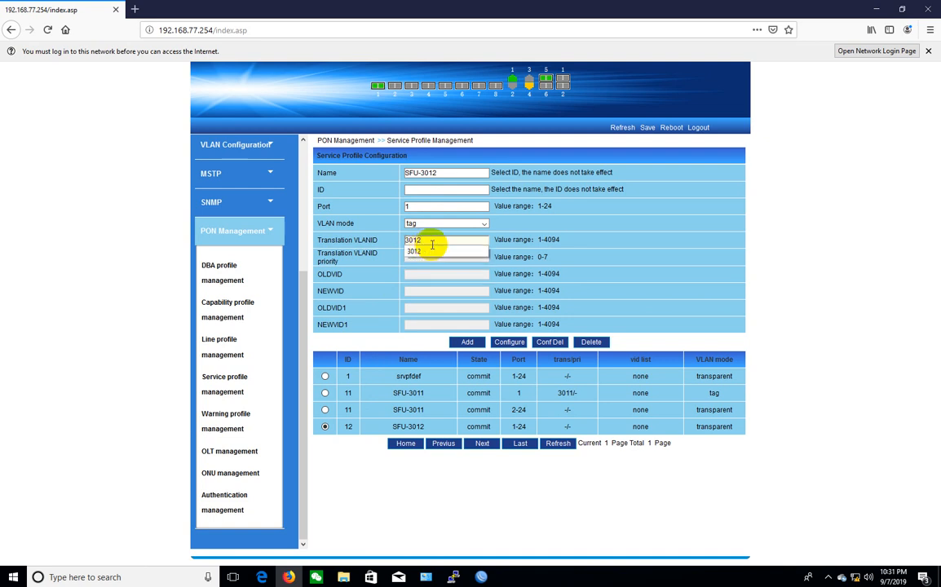
pyautogui.click(416, 261)
pyautogui.click(507, 343)
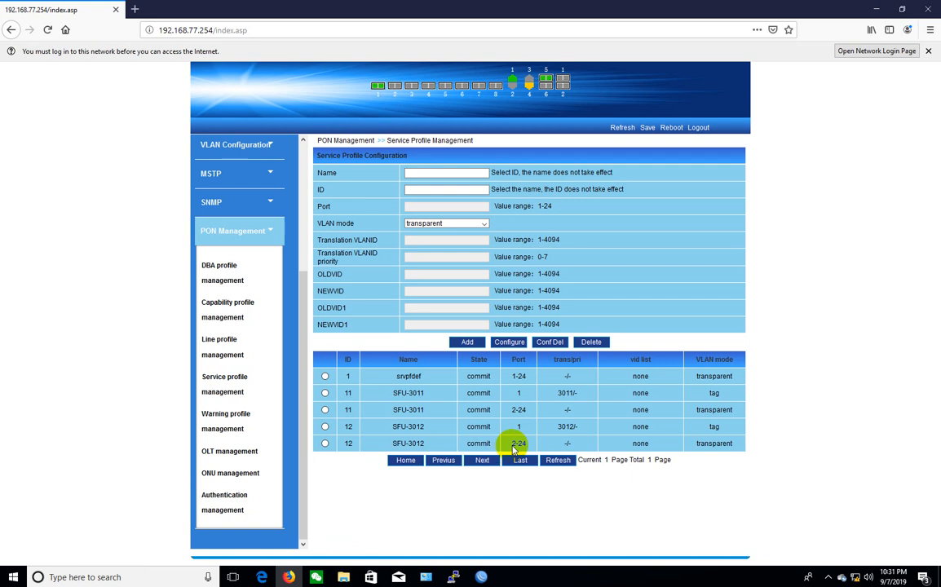
pyautogui.moveTo(558, 427); pyautogui.dragTo(584, 430)
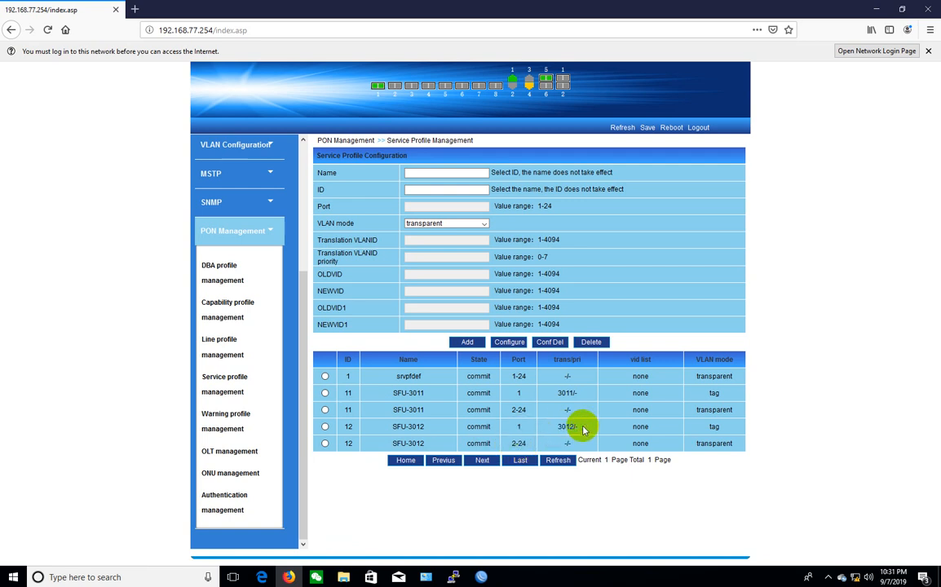
# Step: In ONU management, select the registered ONU on interface 1/0 and set line profile ID 1 and service profile ID 12
pyautogui.click(232, 478)
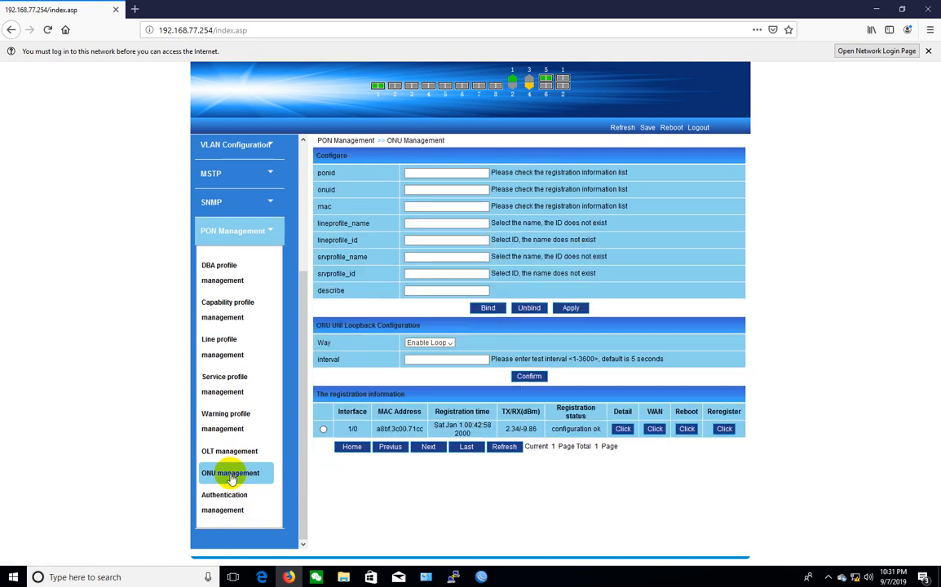
pyautogui.click(324, 430)
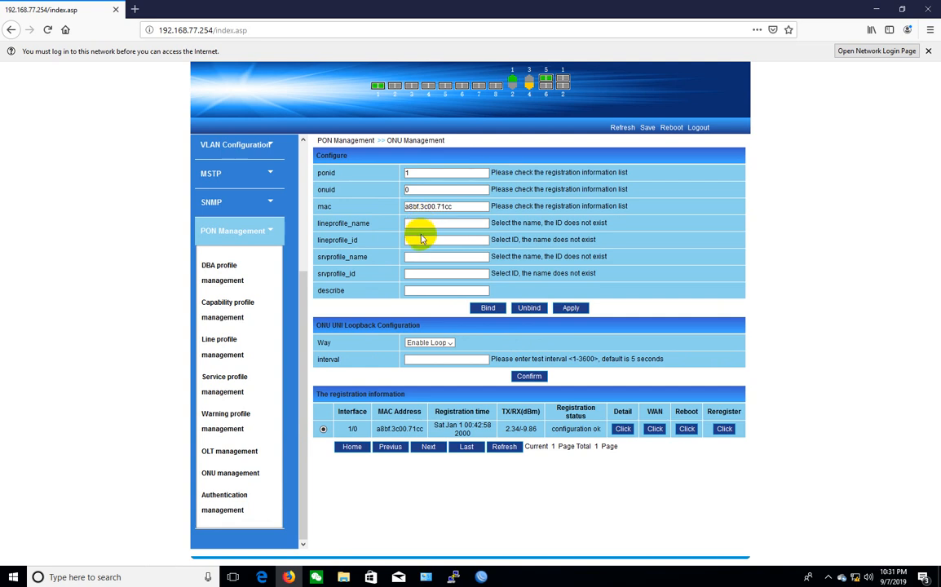
pyautogui.click(420, 239)
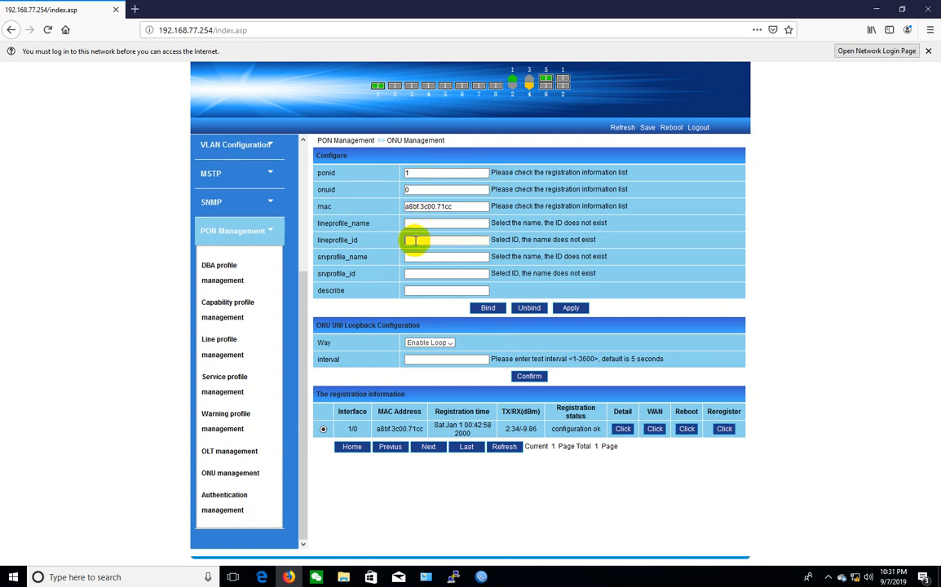
pyautogui.write('1')
pyautogui.press('Tab')
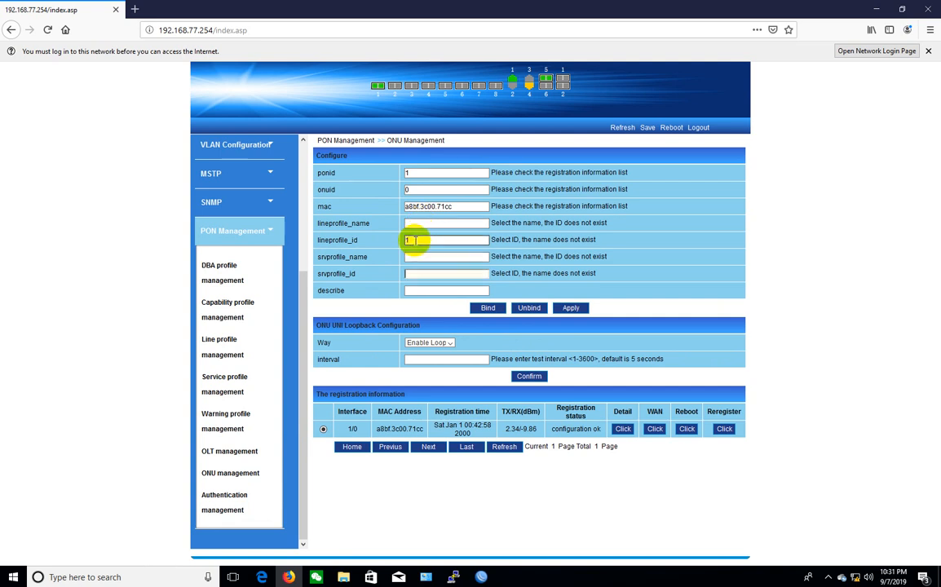
pyautogui.write('1')
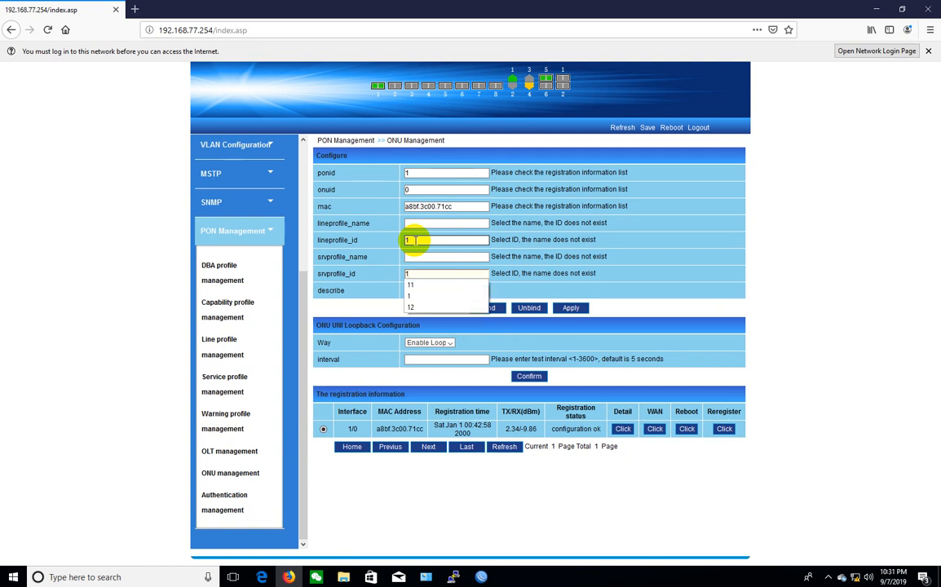
pyautogui.write('2')
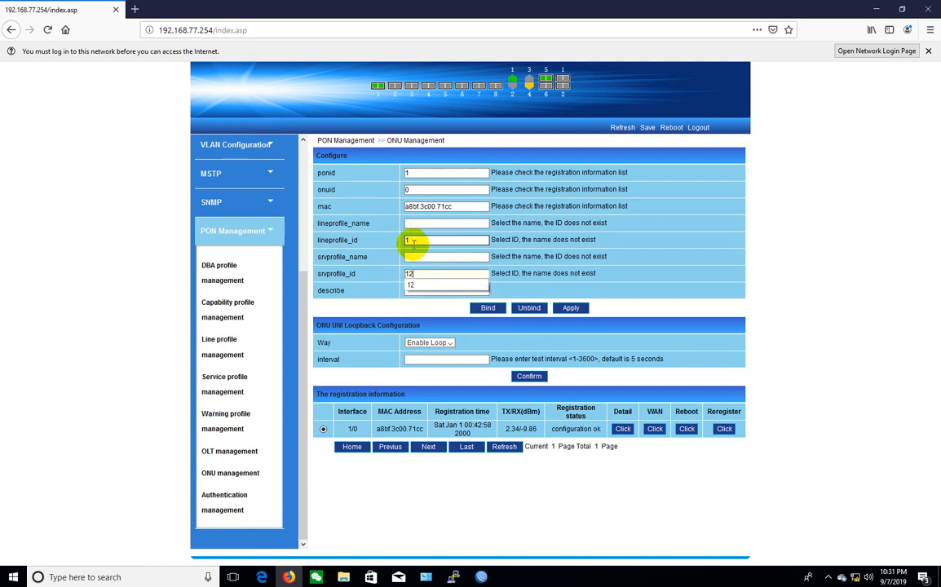
# Step: Describe the ONU as street5, bind the profiles to it, and apply the configuration to the ONU on interface 1/0
pyautogui.click(416, 292)
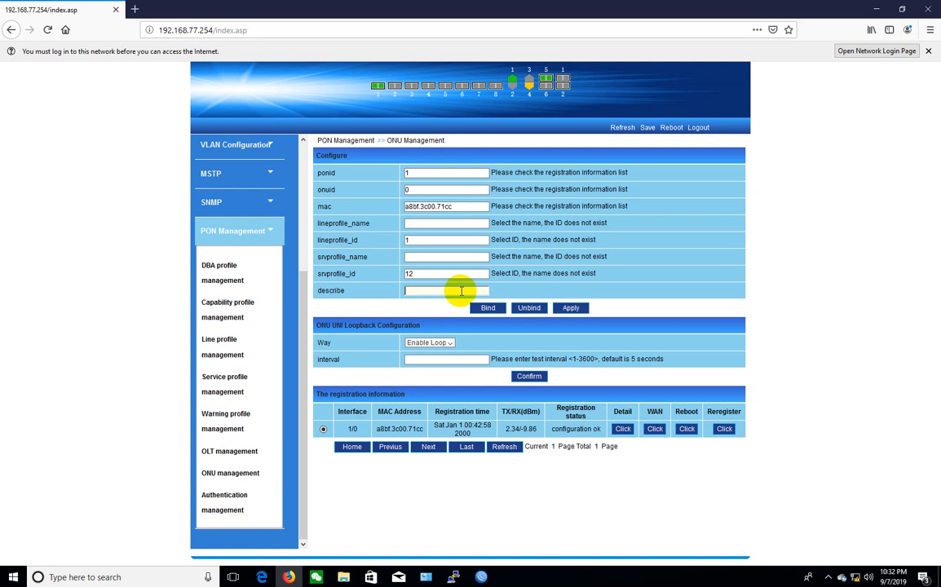
pyautogui.write('s')
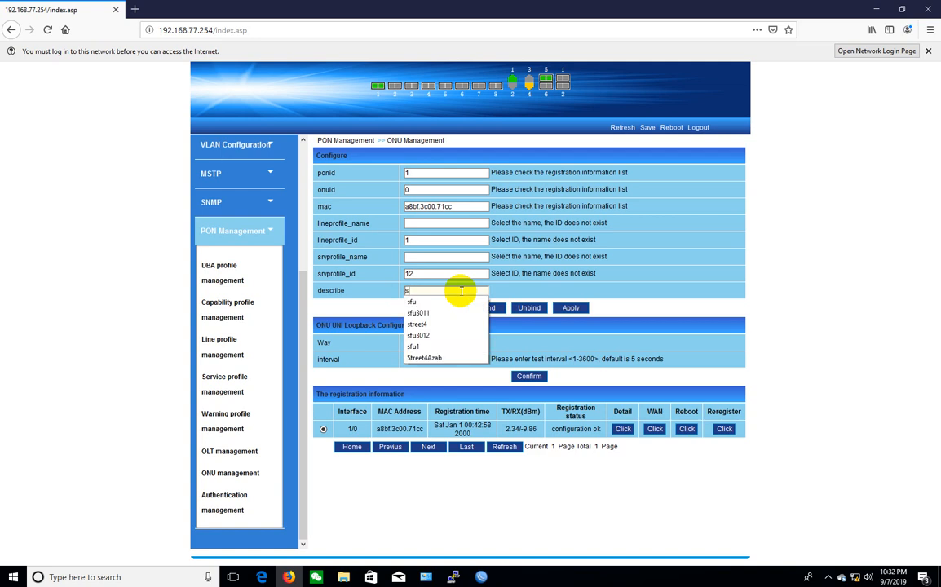
pyautogui.press('BackSpace')
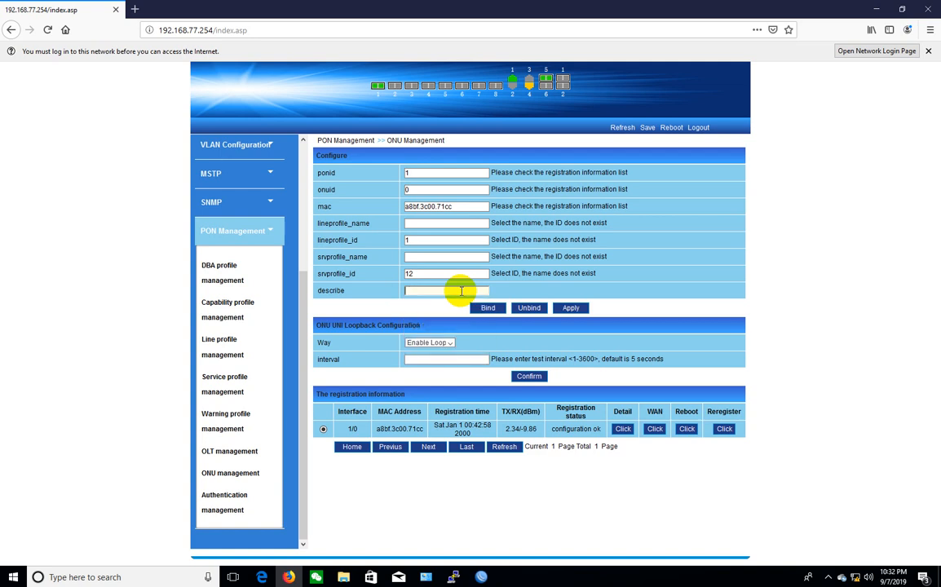
pyautogui.write('St')
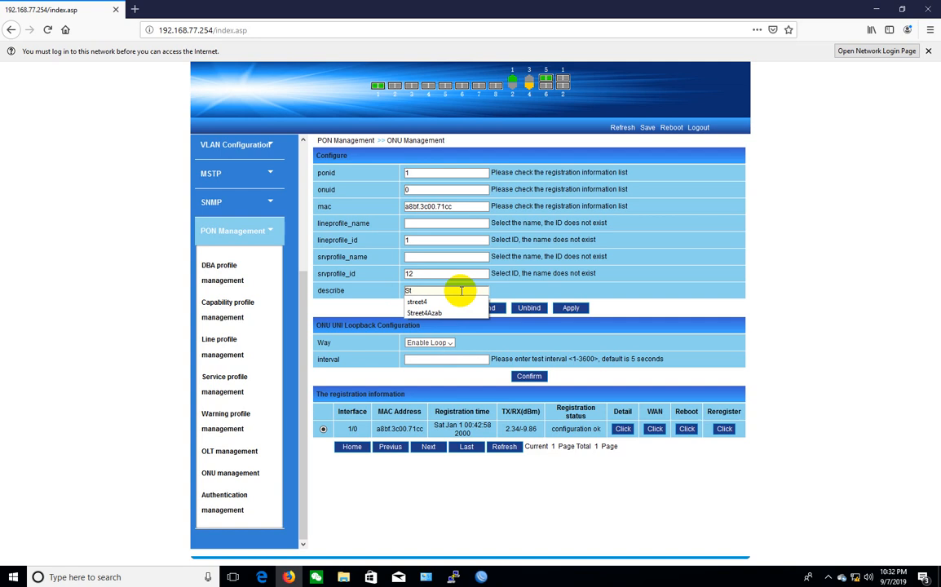
pyautogui.press('Escape')
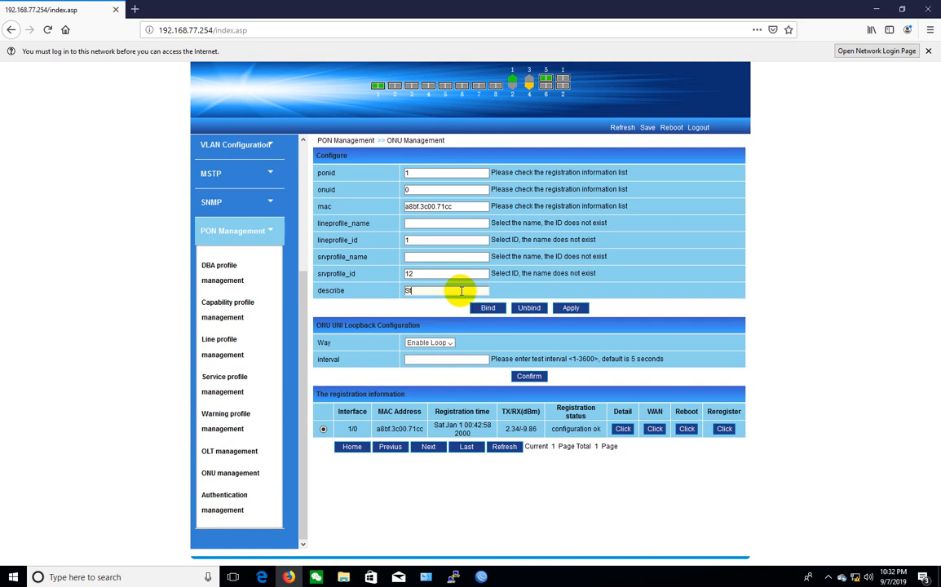
pyautogui.press('Down')
pyautogui.press('Down')
pyautogui.press('Return')
pyautogui.press('BackSpace')
pyautogui.write('5')
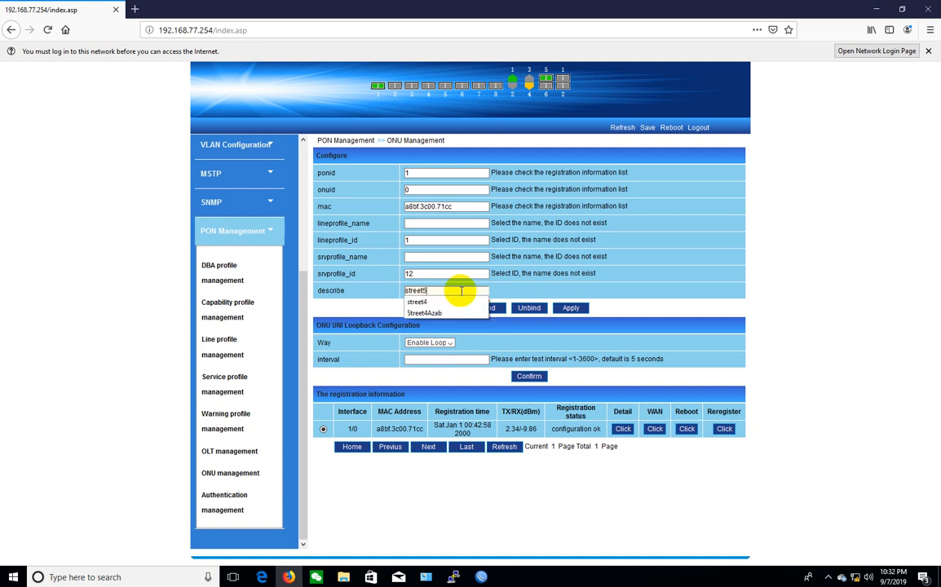
pyautogui.press('Escape')
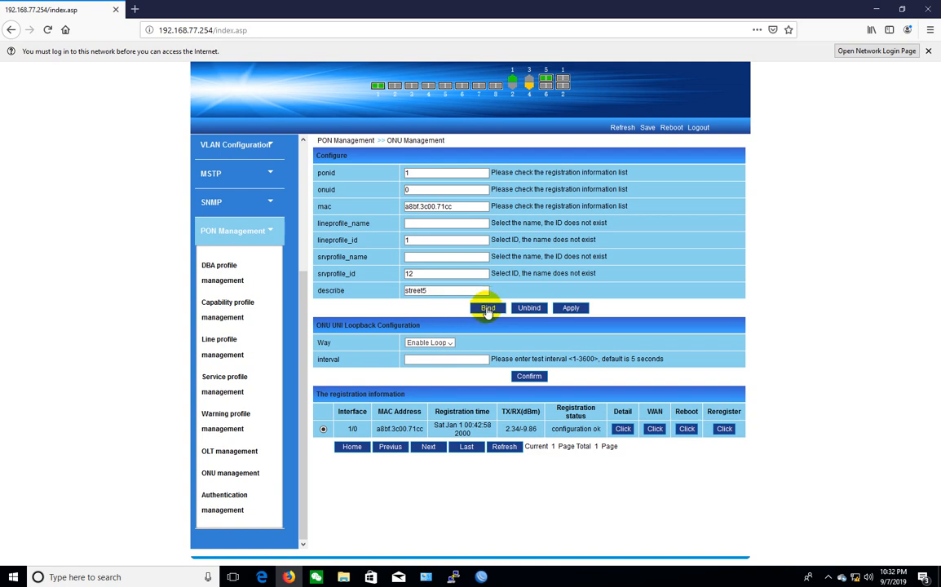
pyautogui.click(488, 309)
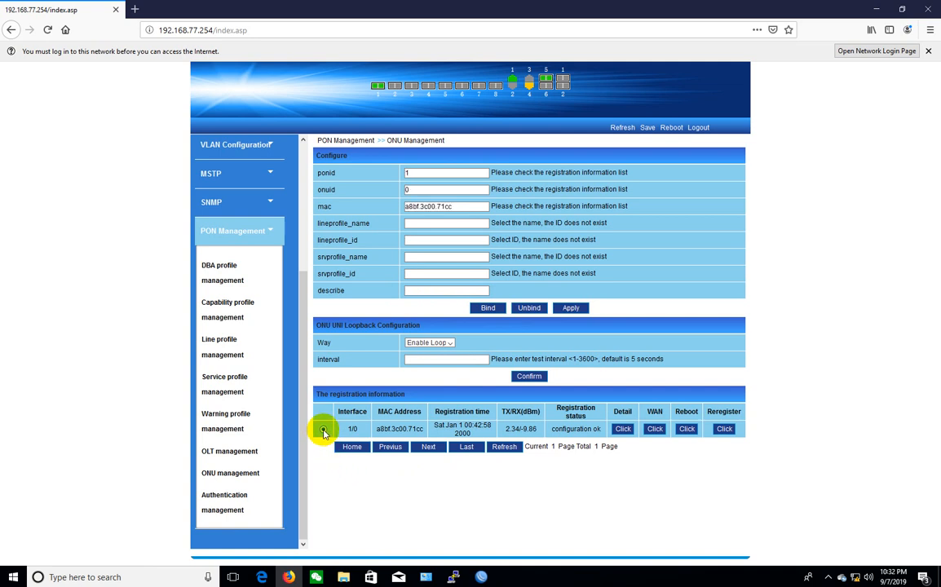
pyautogui.click(571, 308)
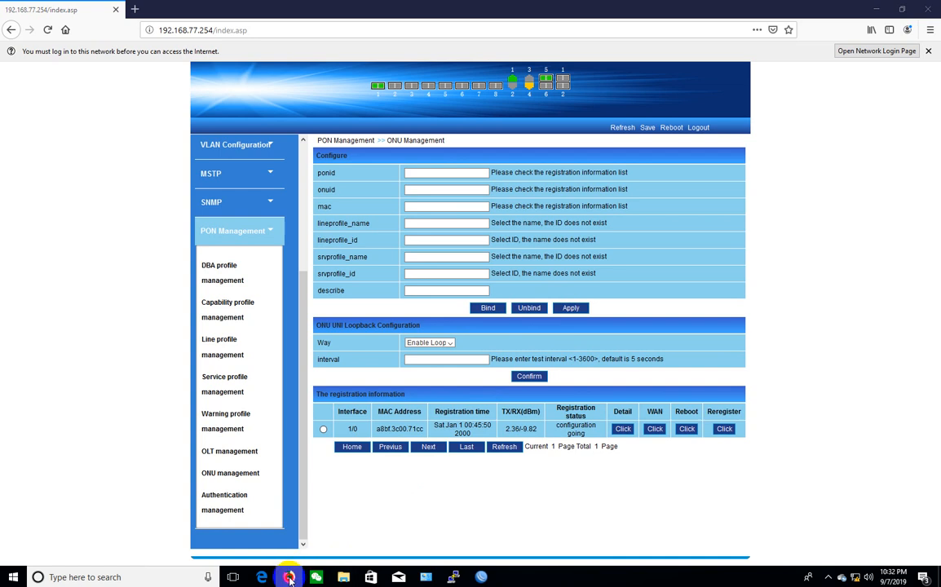
# Step: Switch to Network Connections and enable the ONU network adapter
pyautogui.click(426, 576)
pyautogui.click(646, 191)
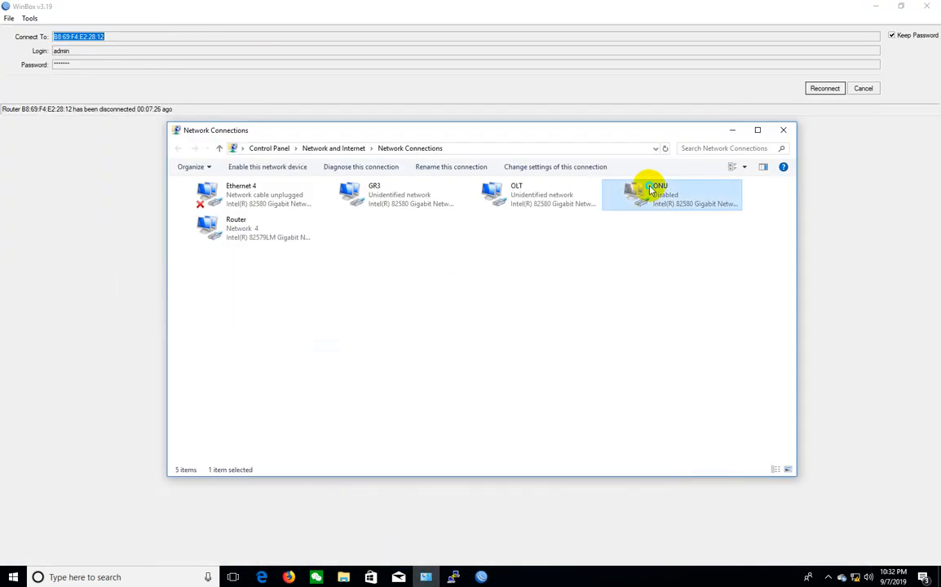
pyautogui.rightClick(650, 188)
pyautogui.click(679, 197)
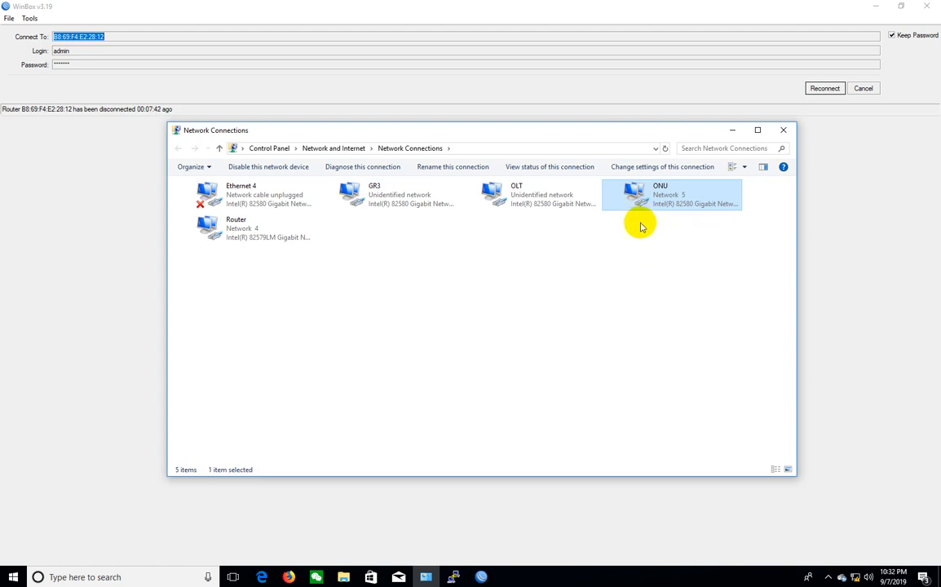
# Step: Inspect the ONU adapter's IPv4 address in its network connection details
pyautogui.rightClick(658, 190)
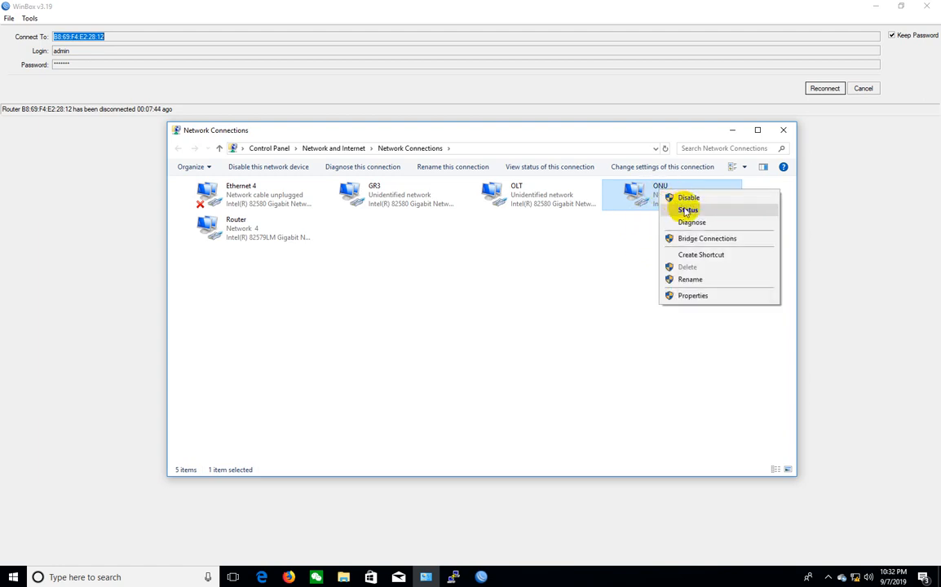
pyautogui.click(686, 211)
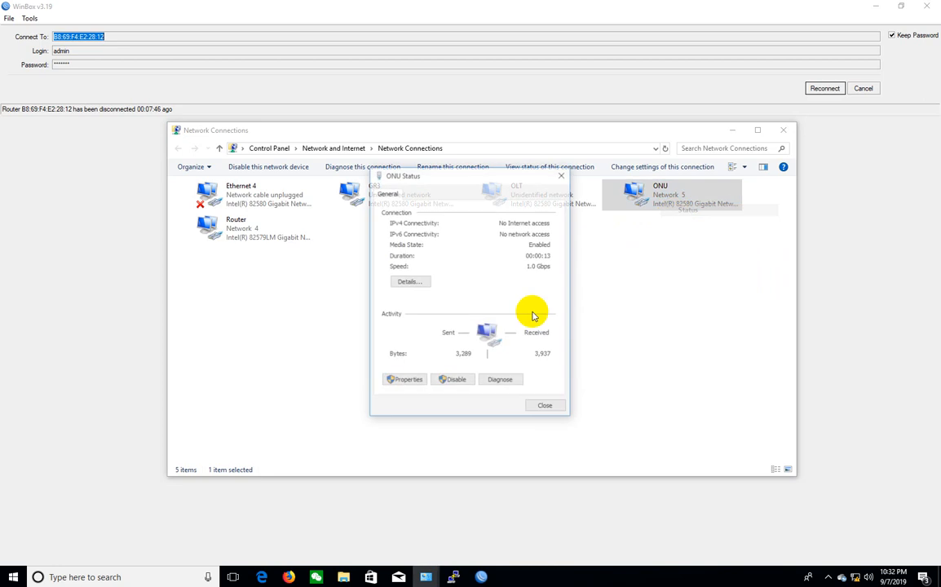
pyautogui.click(405, 282)
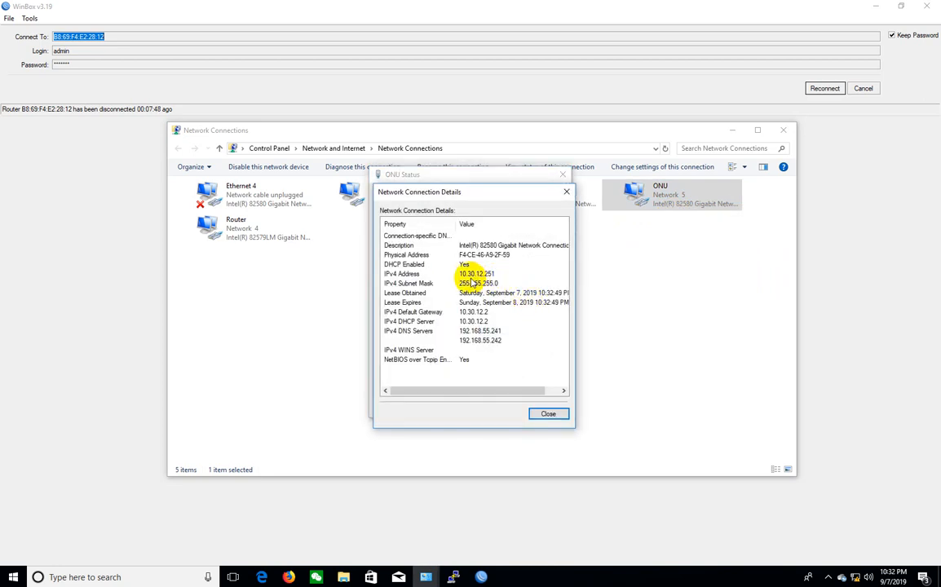
pyautogui.click(435, 274)
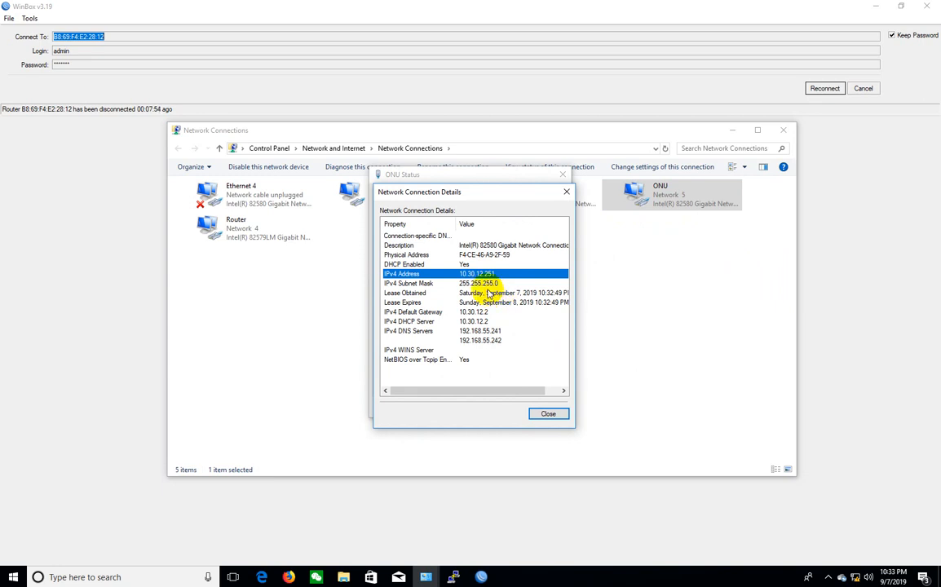
pyautogui.moveTo(490, 197); pyautogui.dragTo(537, 216)
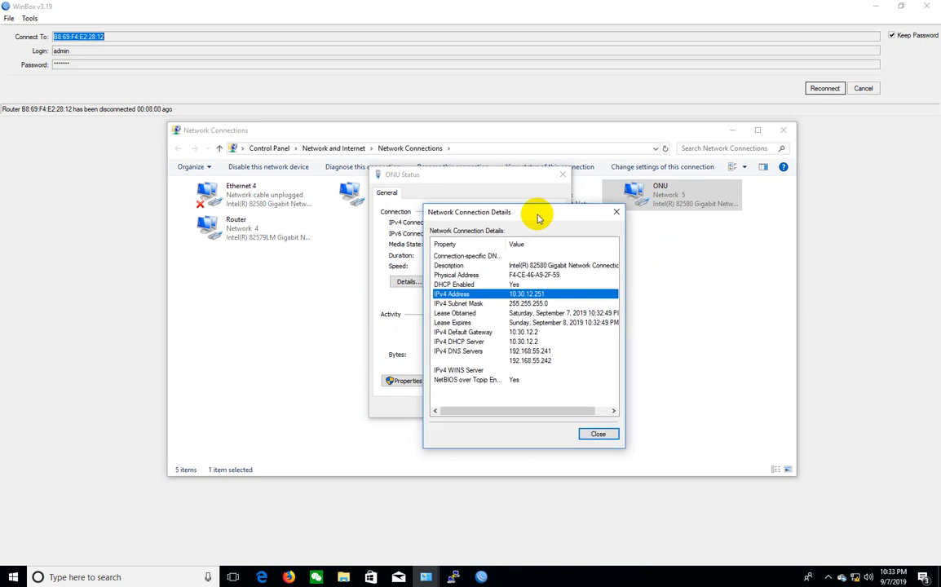